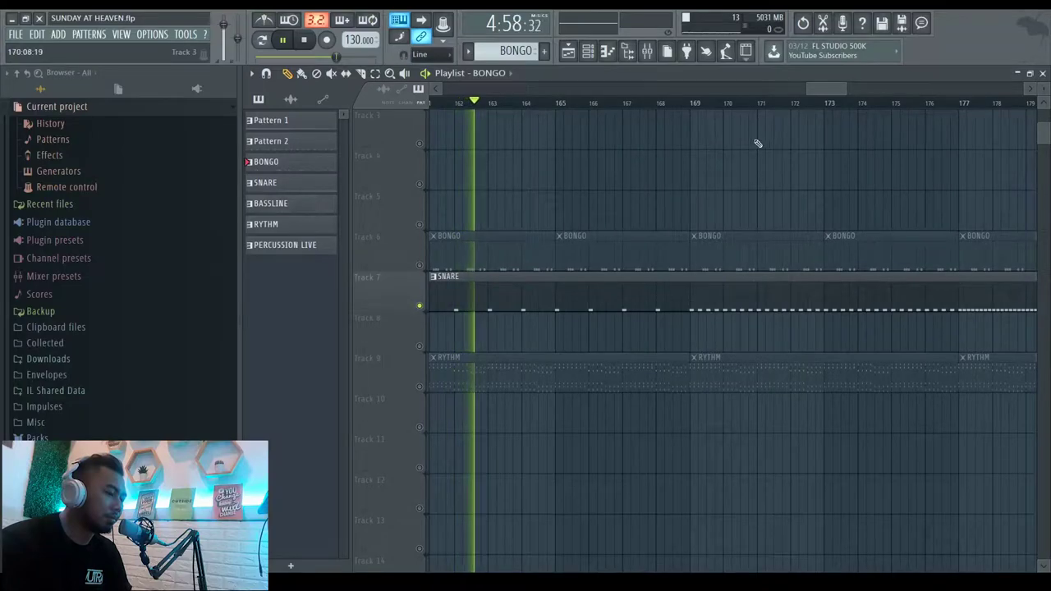
# Listen to the soloed SNARE build-up on Track 7, jumping ahead through its passages.
pyautogui.click(688, 110)
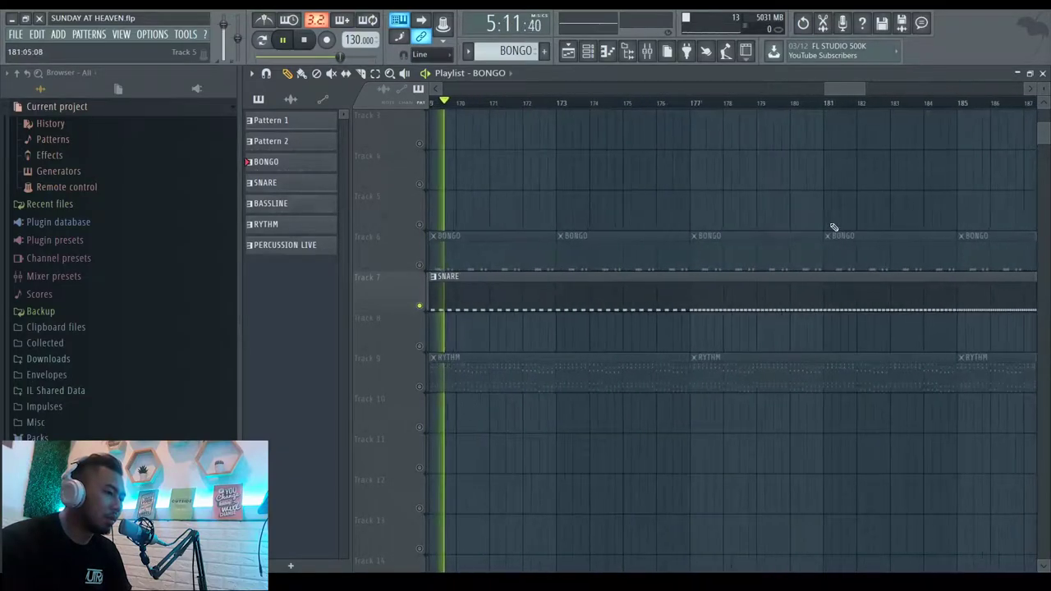
pyautogui.click(674, 107)
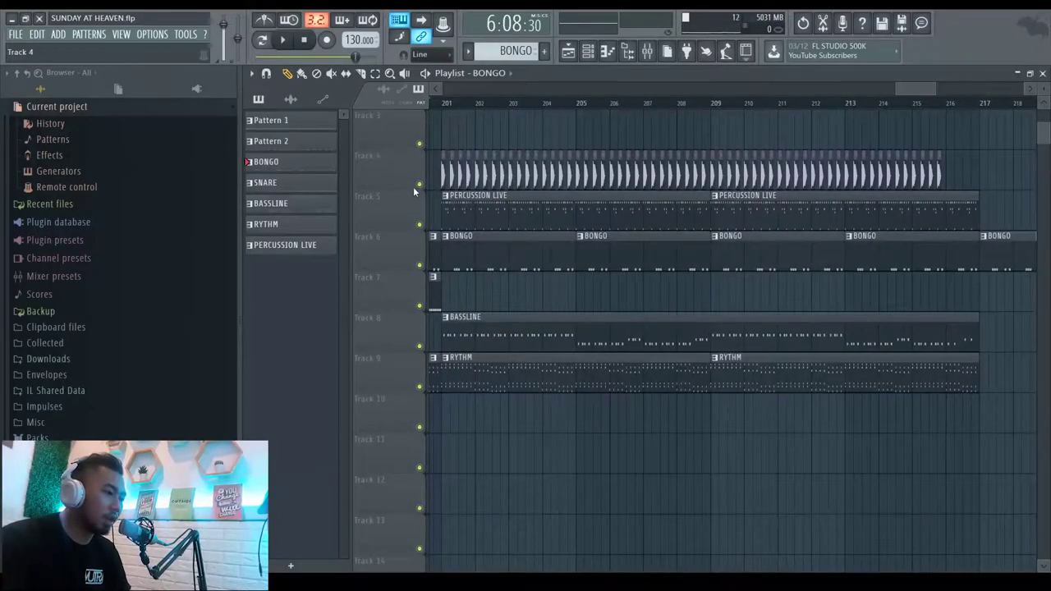
# Solo Track 4 and play its bass drum part from bar 201.
pyautogui.rightClick(420, 185)
pyautogui.press('space')
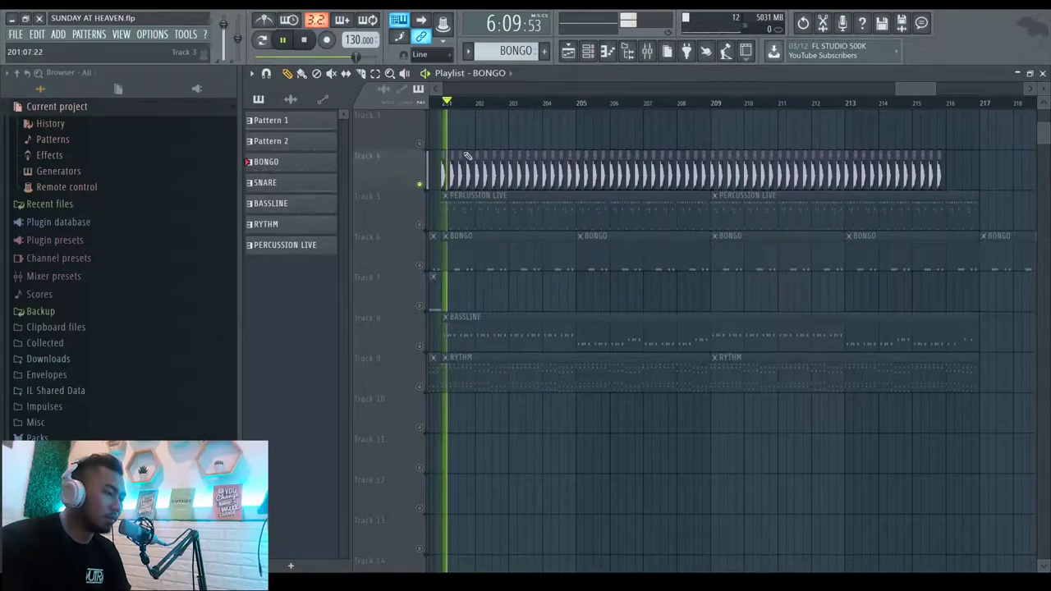
pyautogui.scroll(3, 429, 229)
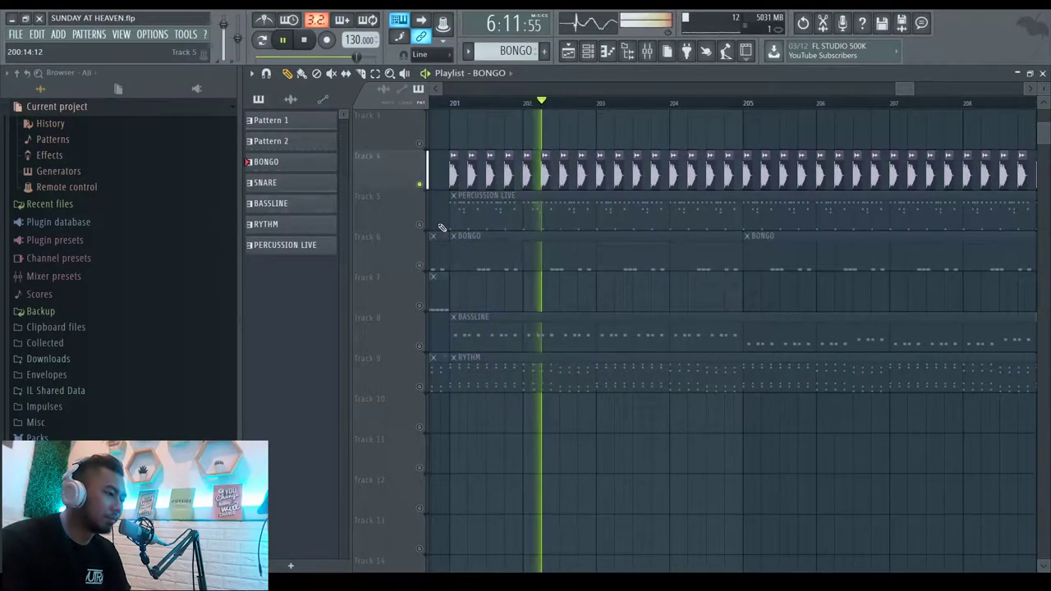
pyautogui.press('space')
# Solo Track 5 and play the PERCUSSION LIVE part while viewing its percussion channels in the channel rack.
pyautogui.rightClick(420, 225)
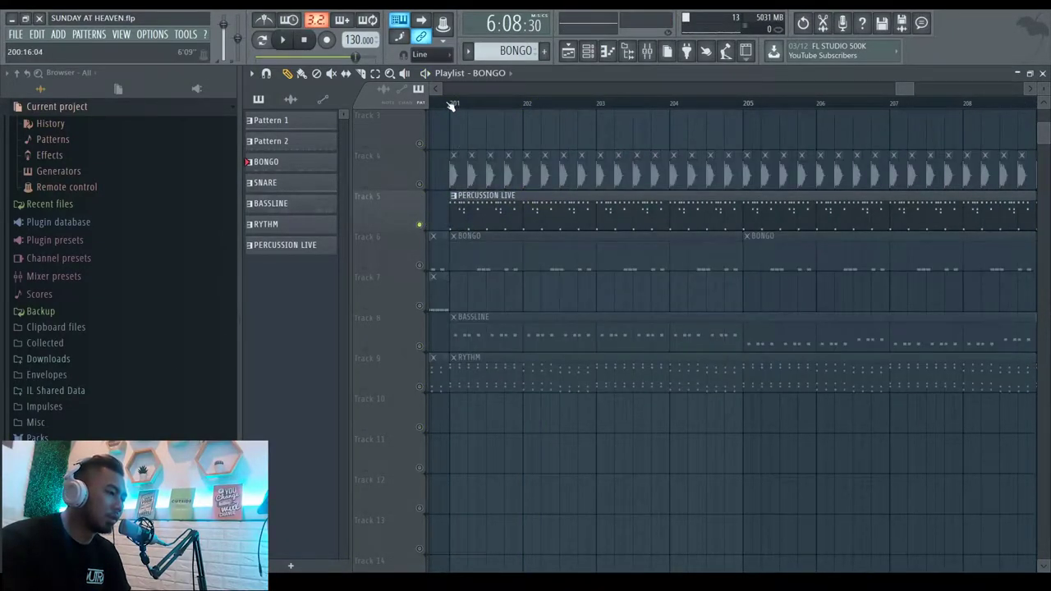
pyautogui.press('space')
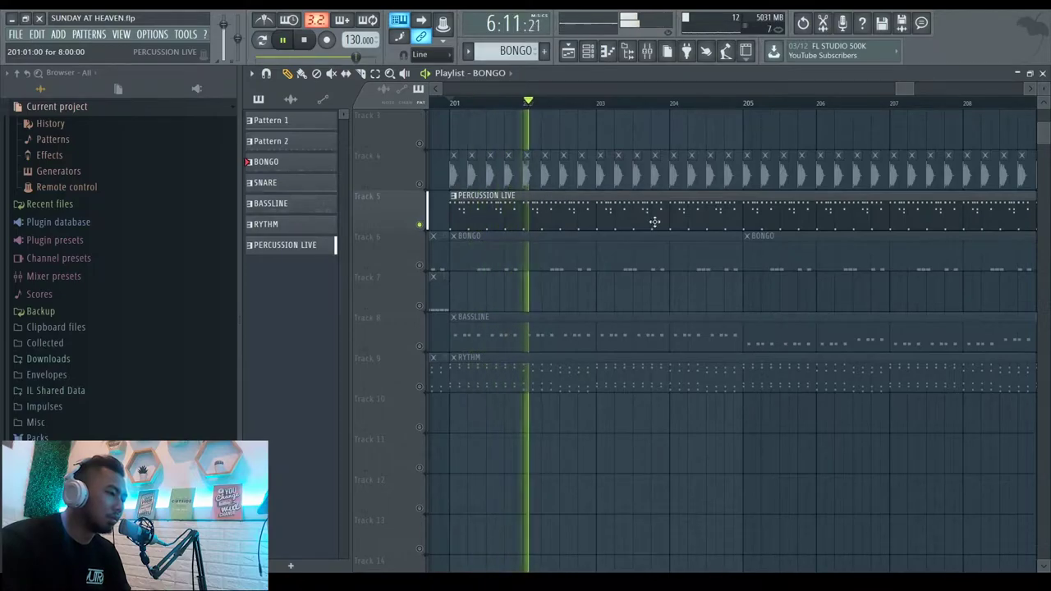
pyautogui.click(1042, 74)
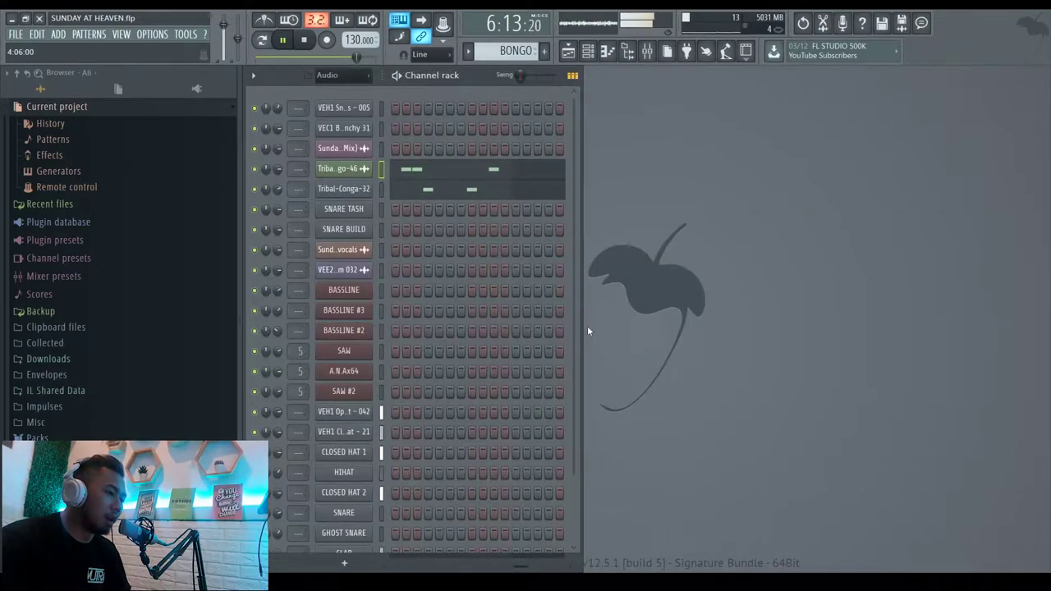
pyautogui.scroll(-3, 565, 441)
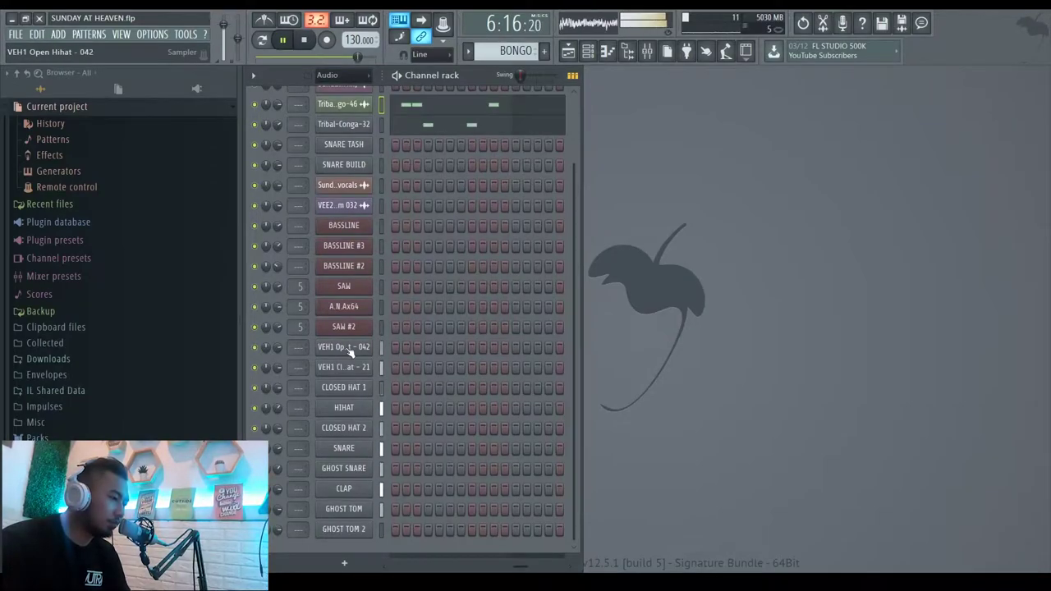
pyautogui.press('space')
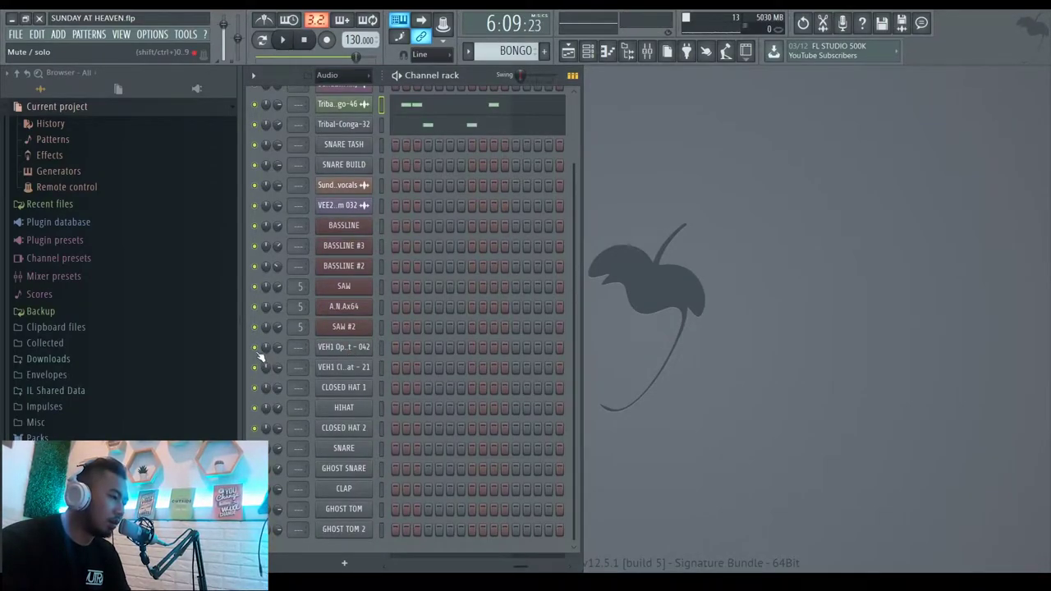
# Make PERCUSSION LIVE the current pattern from its playlist clip and display its channels in the channel rack.
pyautogui.click(568, 52)
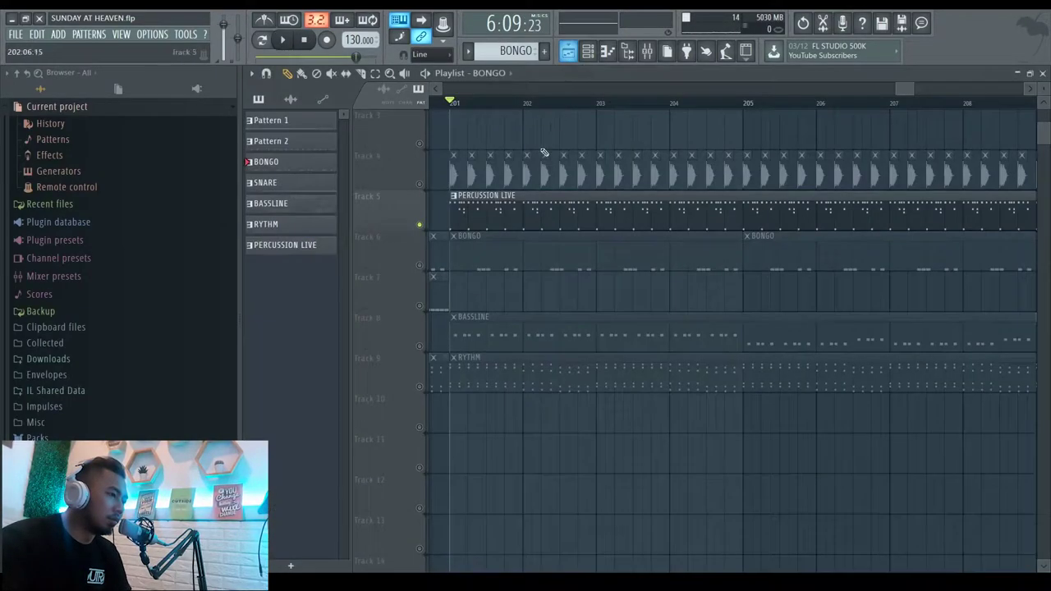
pyautogui.doubleClick(497, 200)
pyautogui.click(1023, 126)
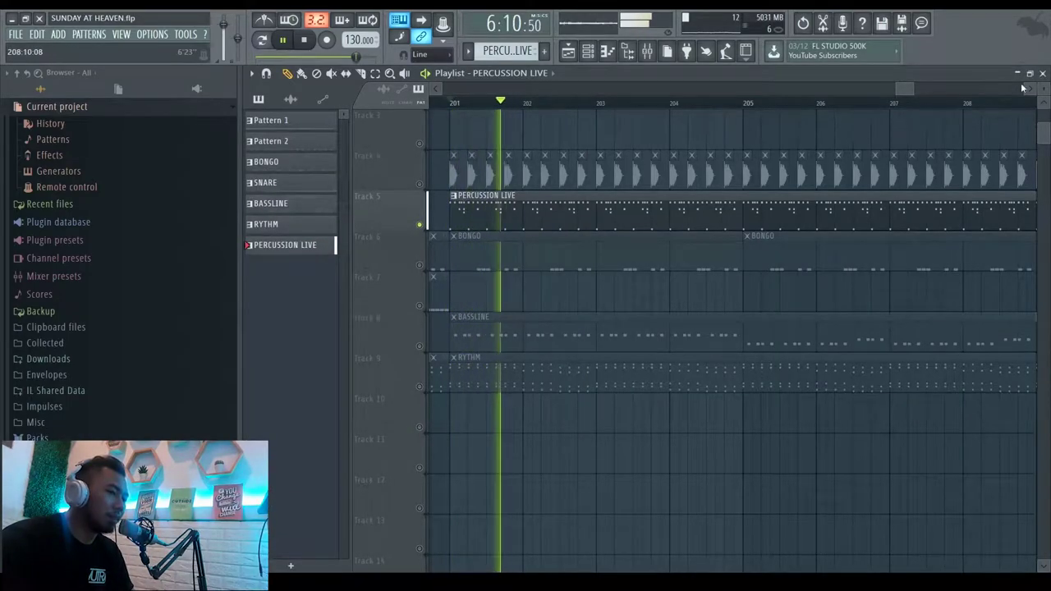
pyautogui.click(1041, 73)
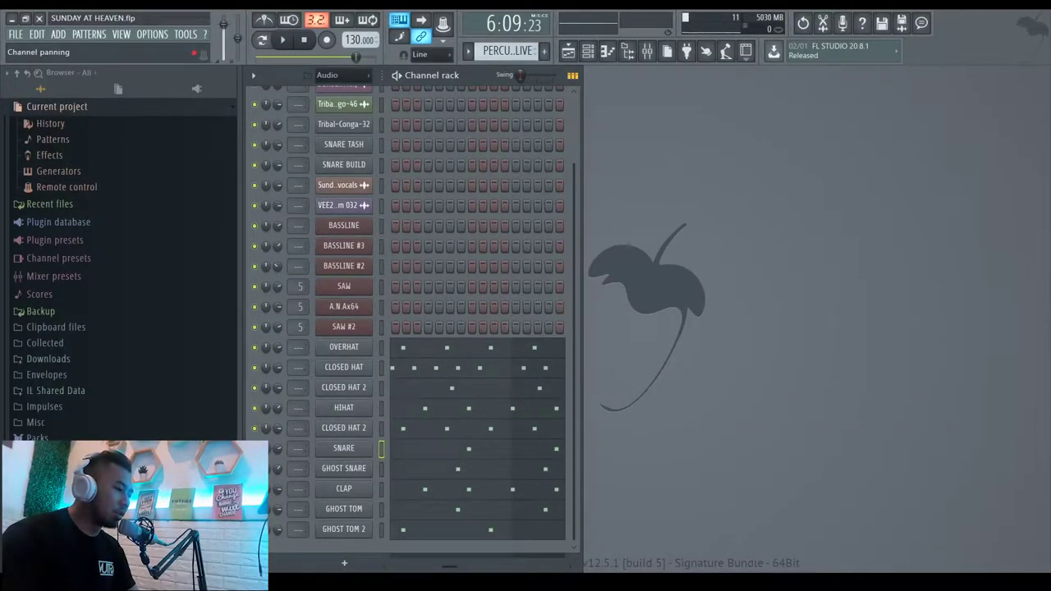
# Play the PERCUSSION LIVE pattern and examine the GHOST SNARE channel.
pyautogui.press('space')
pyautogui.click(342, 475)
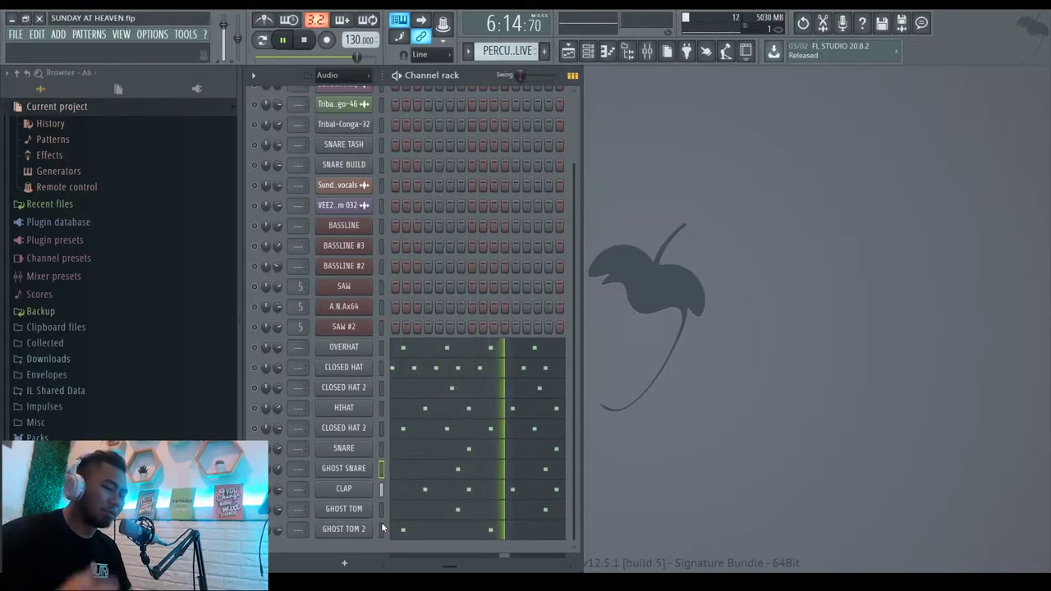
pyautogui.press('space')
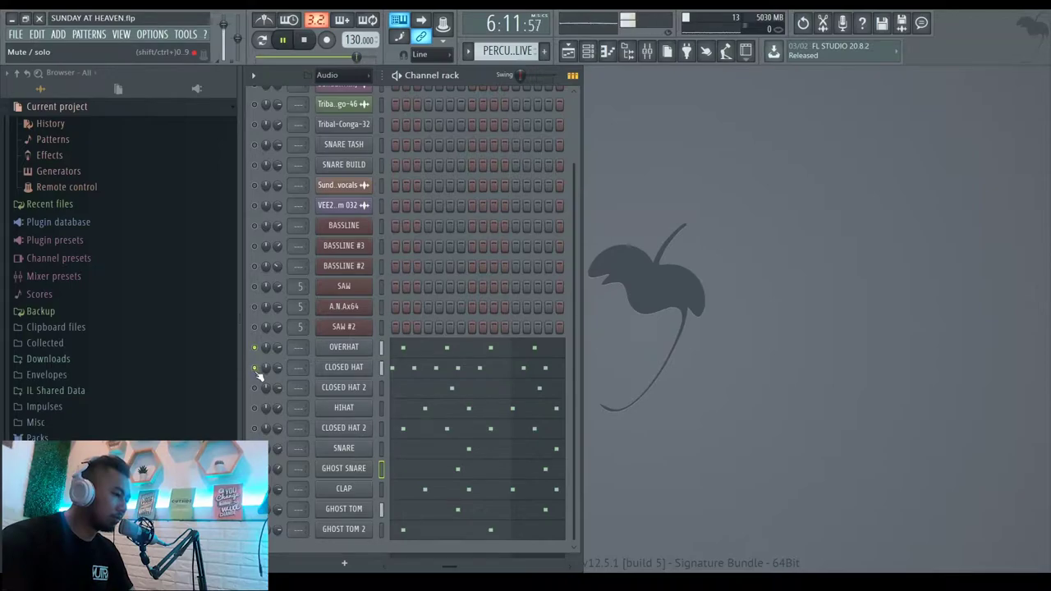
# Unmute the HIHAT channel and listen to it together with the other hat layers.
pyautogui.click(255, 408)
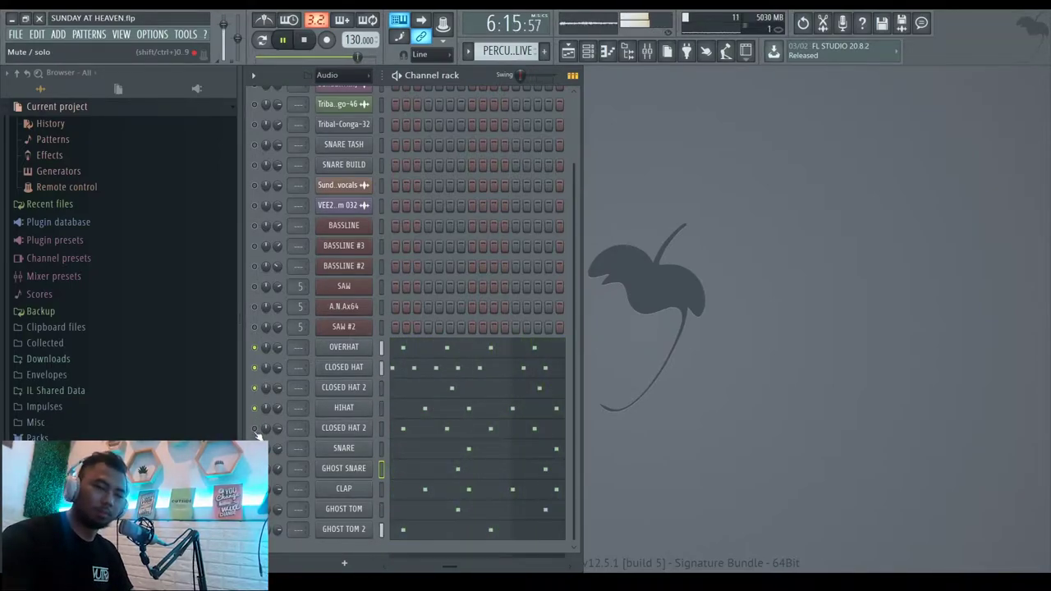
pyautogui.press('space')
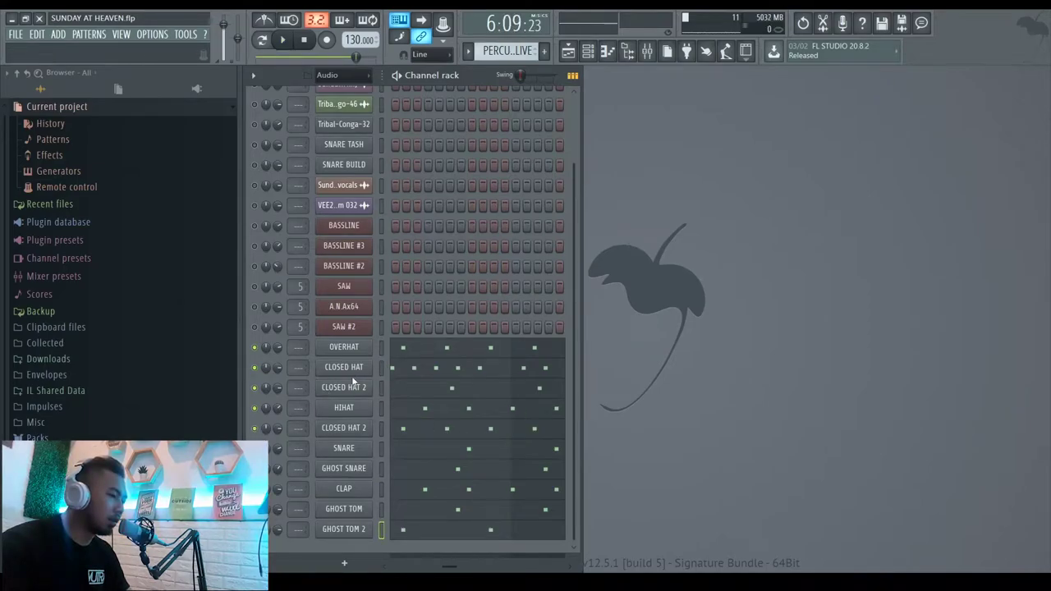
pyautogui.press('space')
# Unmute Track 4 in the playlist and play the bass drum together with the PERCUSSION LIVE part.
pyautogui.click(575, 54)
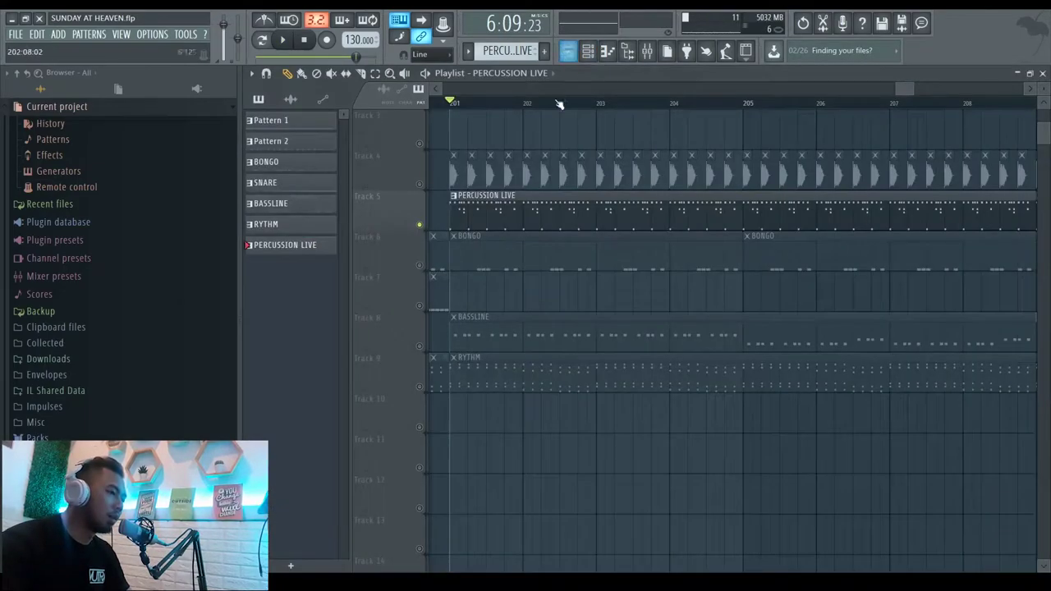
pyautogui.click(420, 184)
pyautogui.press('space')
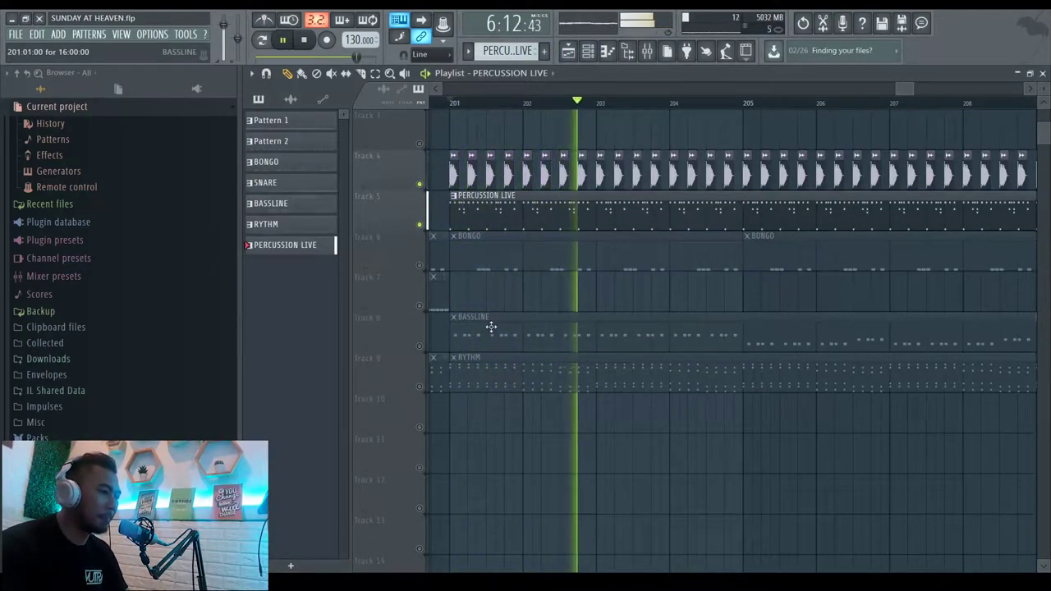
pyautogui.press('space')
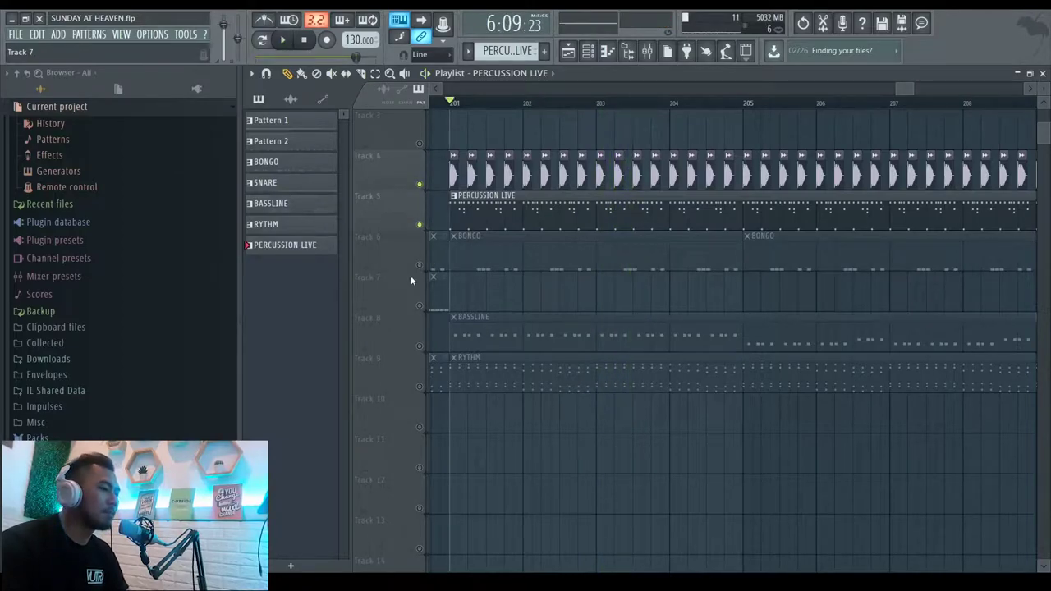
# Unmute Track 6 and listen to the BONGO pattern with the bass drum and percussion.
pyautogui.click(420, 267)
pyautogui.press('space')
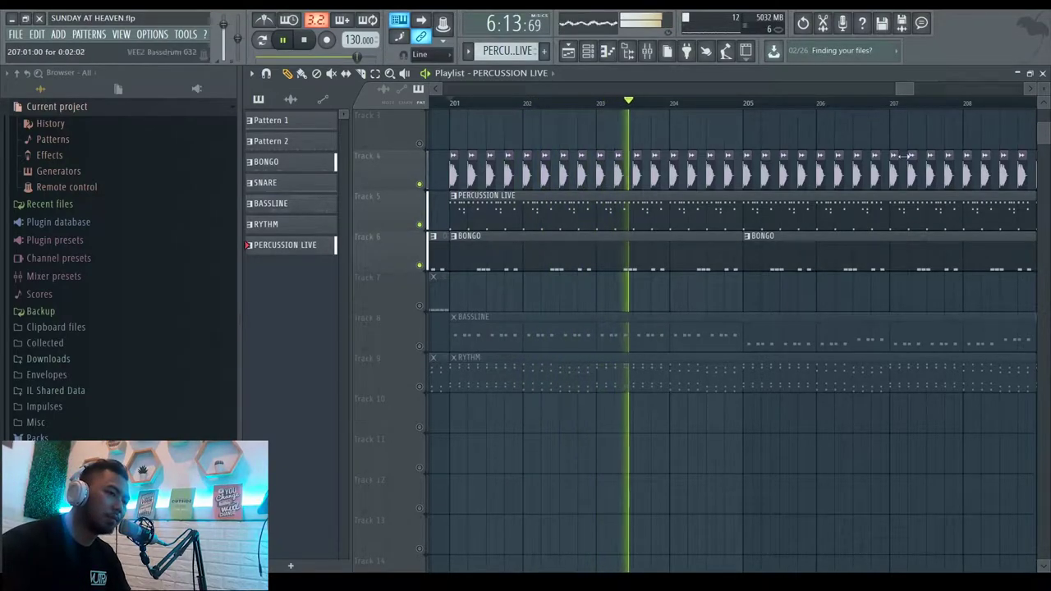
pyautogui.press('space')
pyautogui.click(1041, 73)
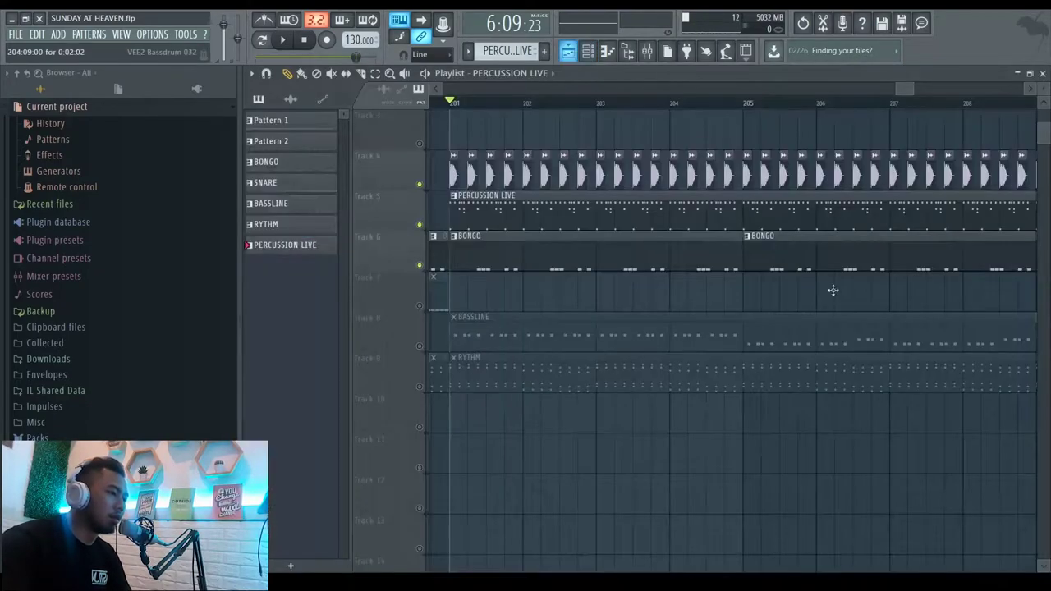
# Unmute all playlist tracks and play the full arrangement from bar 145.
pyautogui.click(568, 51)
pyautogui.keyDown('ctrl'); pyautogui.scroll(-6, 866, 315); pyautogui.keyUp('ctrl')
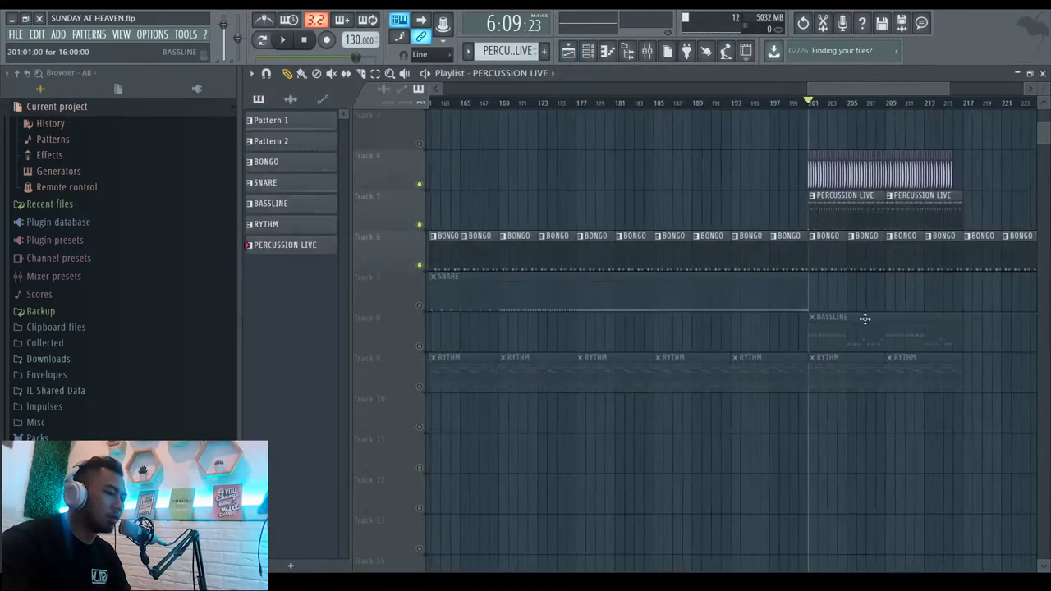
pyautogui.rightClick(422, 308)
pyautogui.rightClick(422, 308)
pyautogui.click(549, 105)
pyautogui.press('space')
pyautogui.keyDown('ctrl'); pyautogui.scroll(3, 673, 361); pyautogui.keyUp('ctrl')
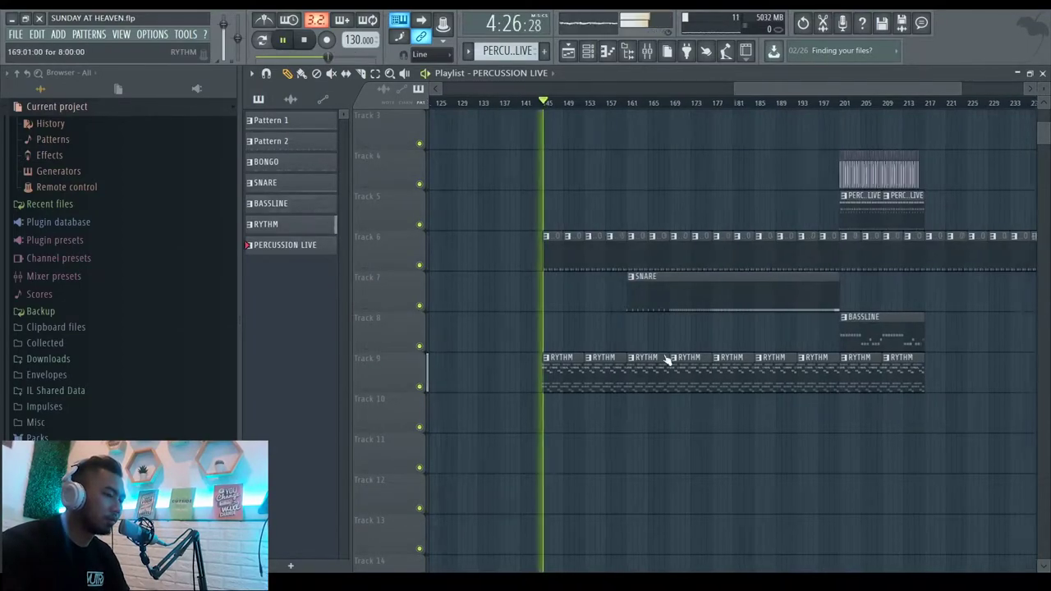
pyautogui.keyDown('ctrl'); pyautogui.scroll(-1, 644, 342); pyautogui.keyUp('ctrl')
pyautogui.keyDown('ctrl'); pyautogui.scroll(-1, 658, 338); pyautogui.keyUp('ctrl')
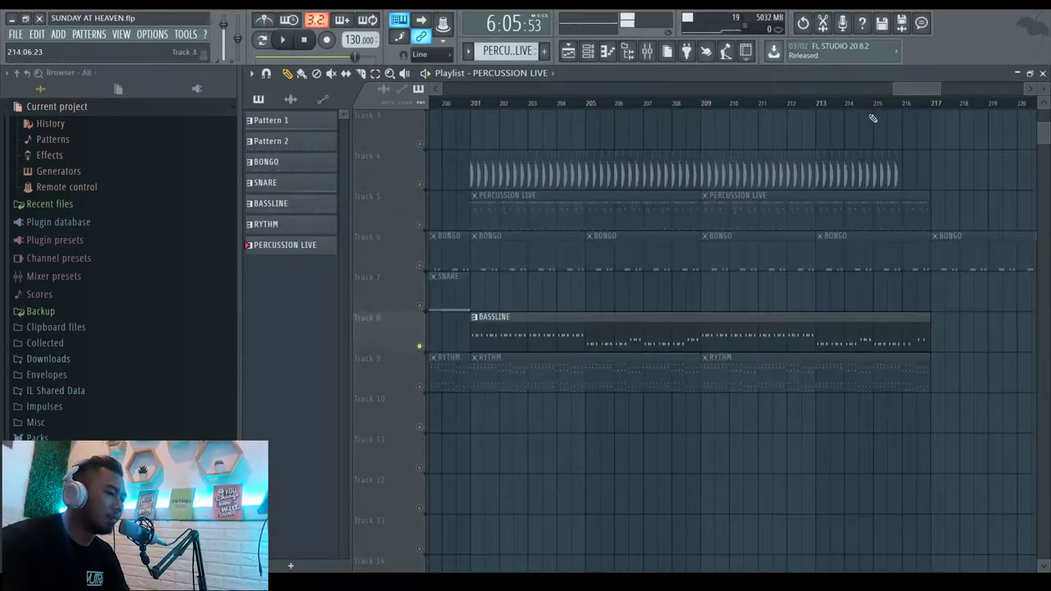
# Select the BASSLINE pattern, play the soloed bassline on Track 8 and display its channels in the channel rack.
pyautogui.click(1043, 73)
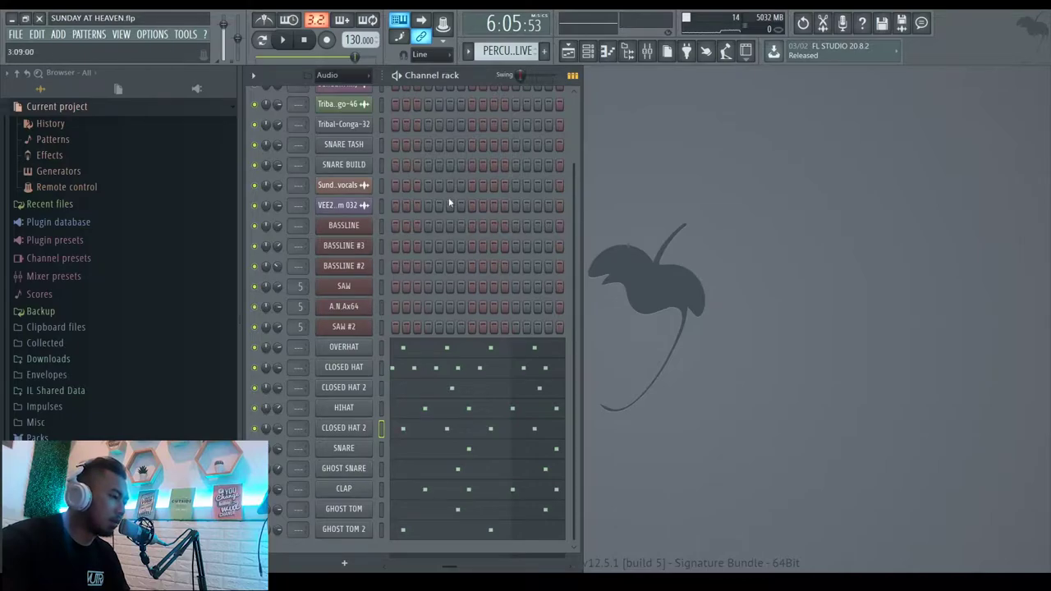
pyautogui.scroll(2, 491, 49)
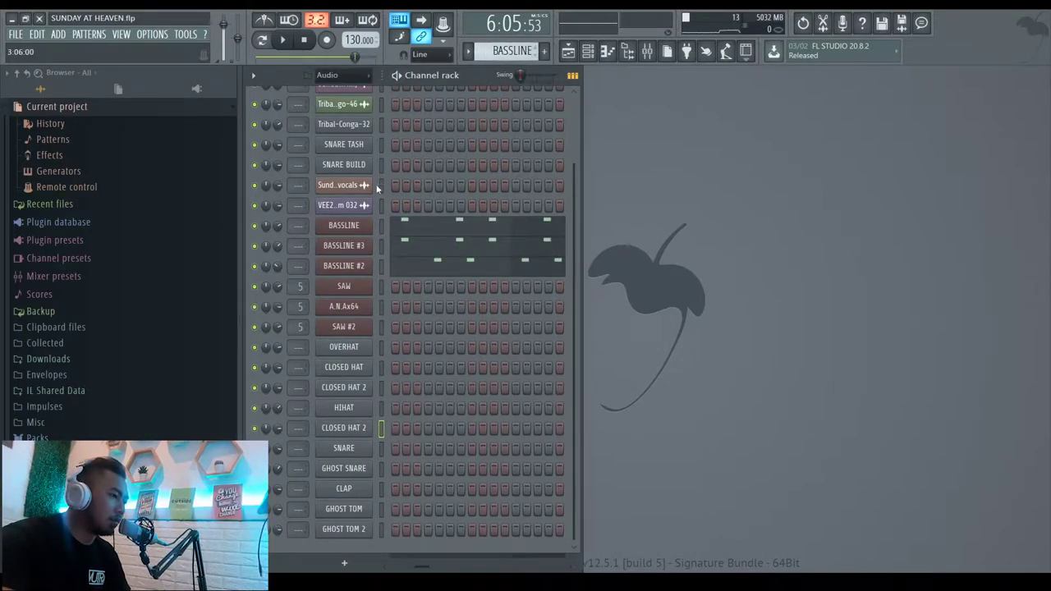
pyautogui.click(566, 53)
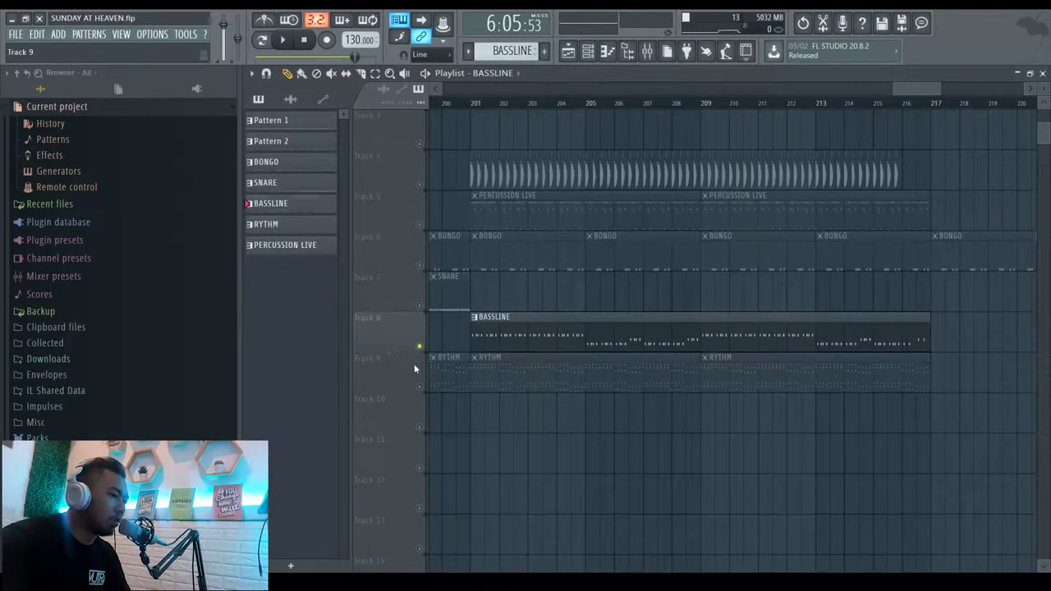
pyautogui.press('space')
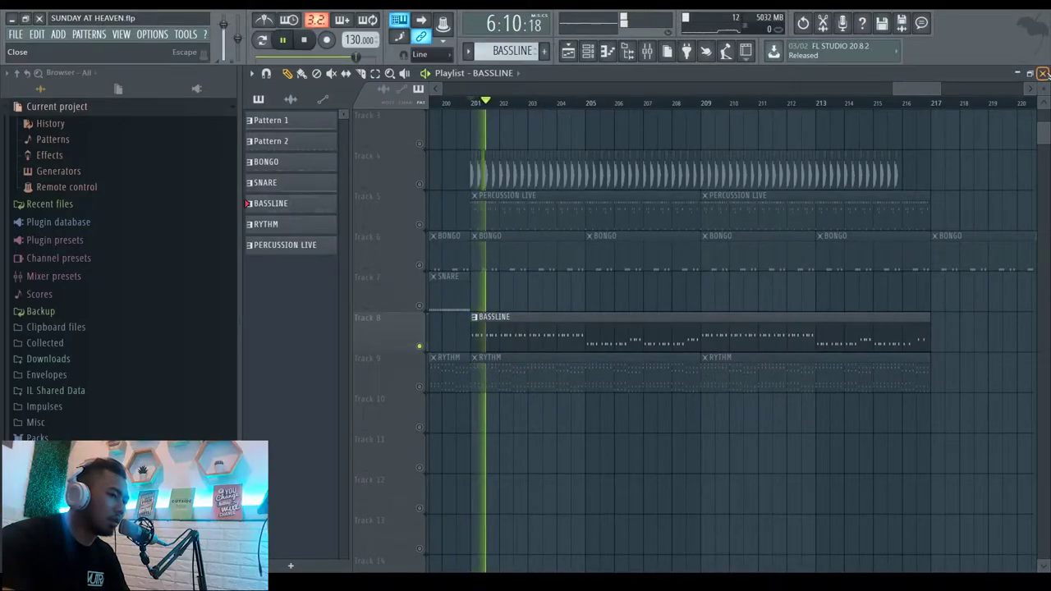
pyautogui.click(1043, 73)
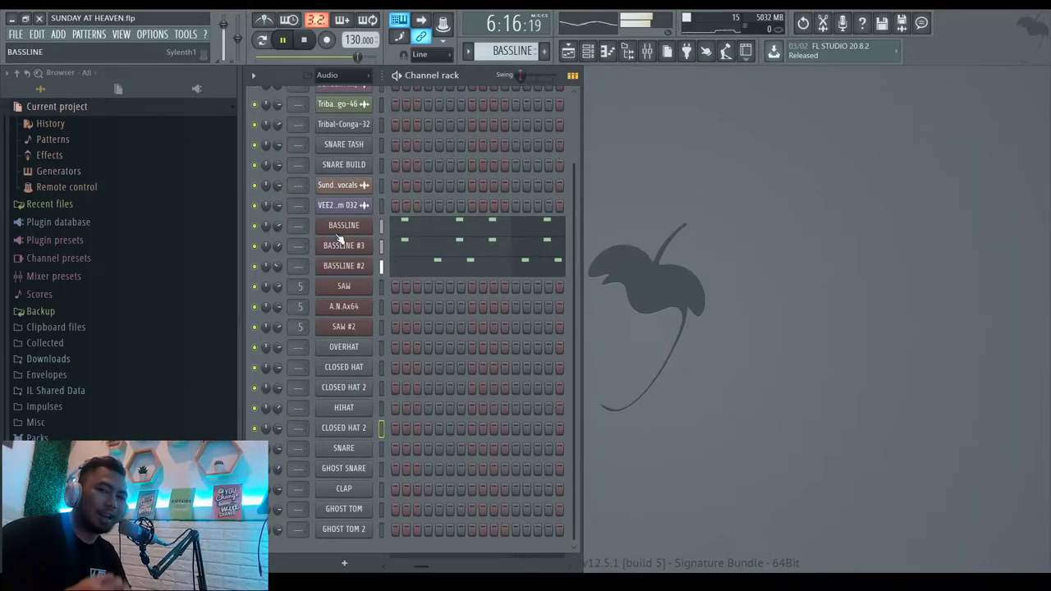
# Mute the BASSLINE channel and listen to the remaining bass layers.
pyautogui.click(258, 231)
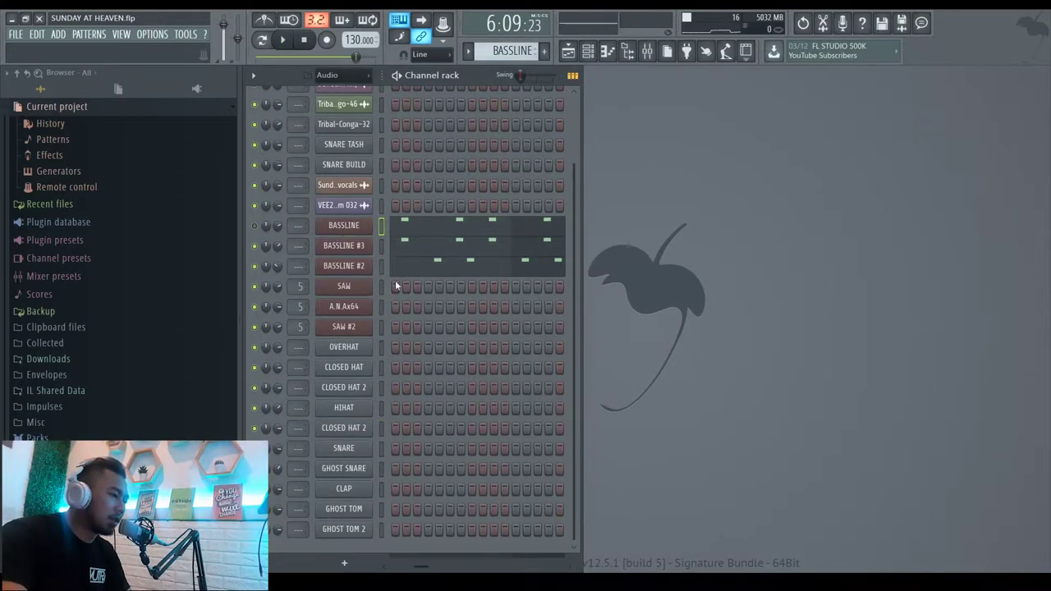
pyautogui.press('space')
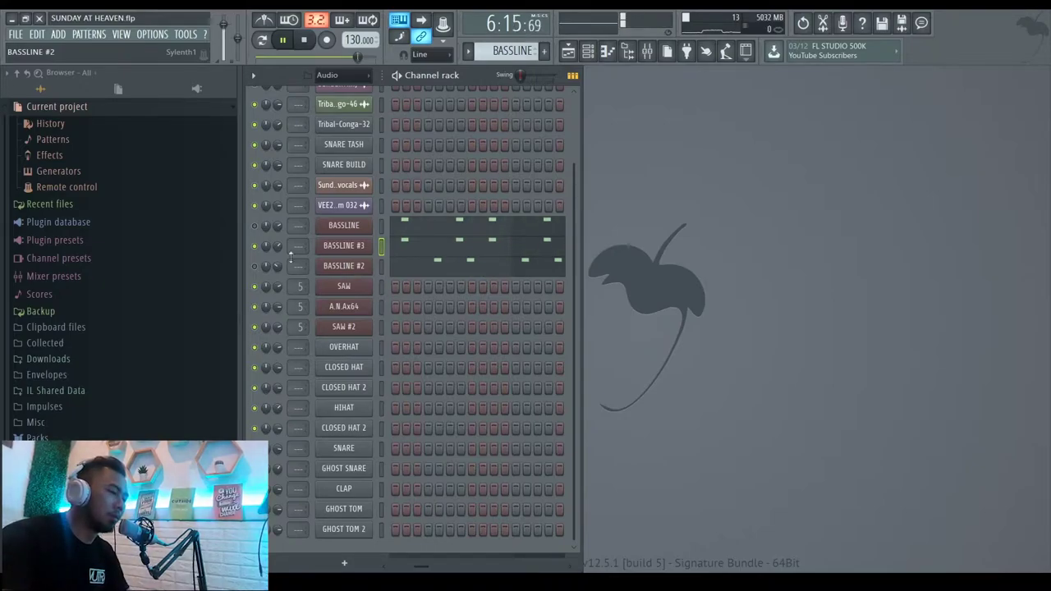
# Play the BASSLINE #2 layer and examine its notes in the piano roll.
pyautogui.click(329, 265)
pyautogui.press('space')
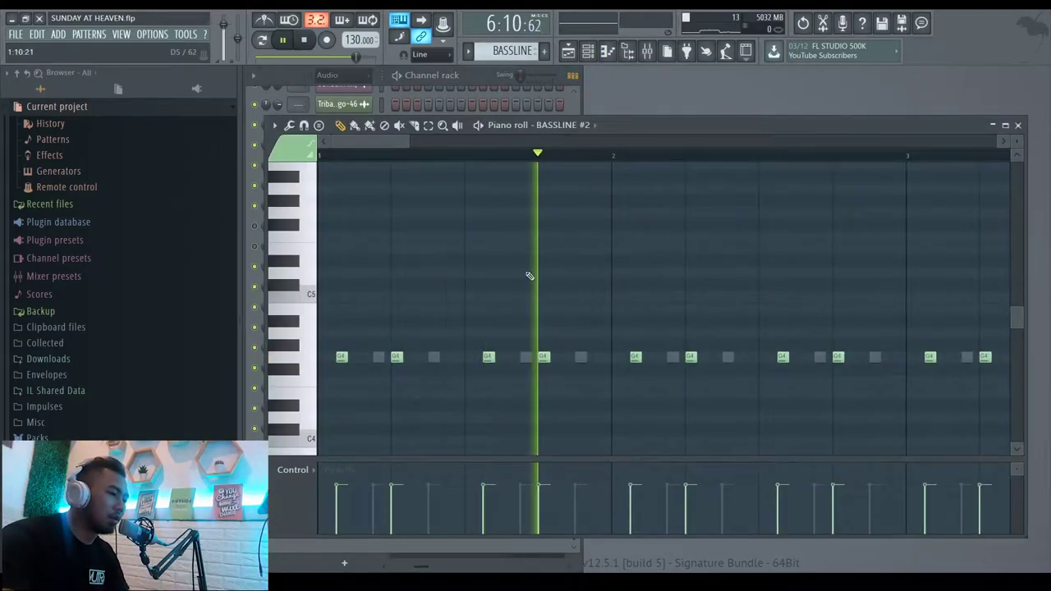
pyautogui.click(1016, 126)
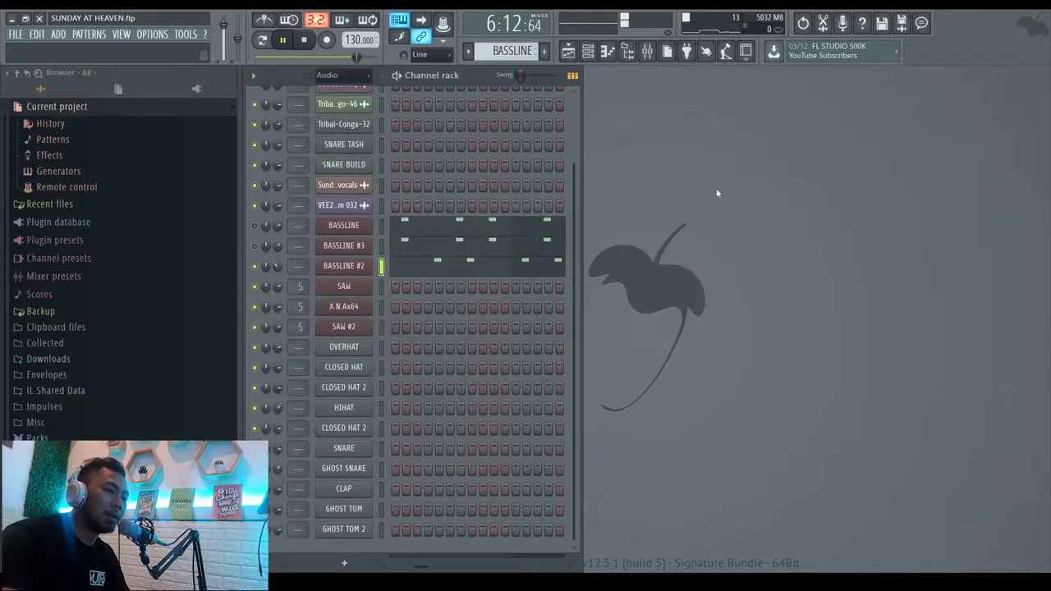
# Unmute BASSLINE #3, listen to the combined bass layers and close the BASSLINE channel's Sylenth1 window.
pyautogui.click(254, 245)
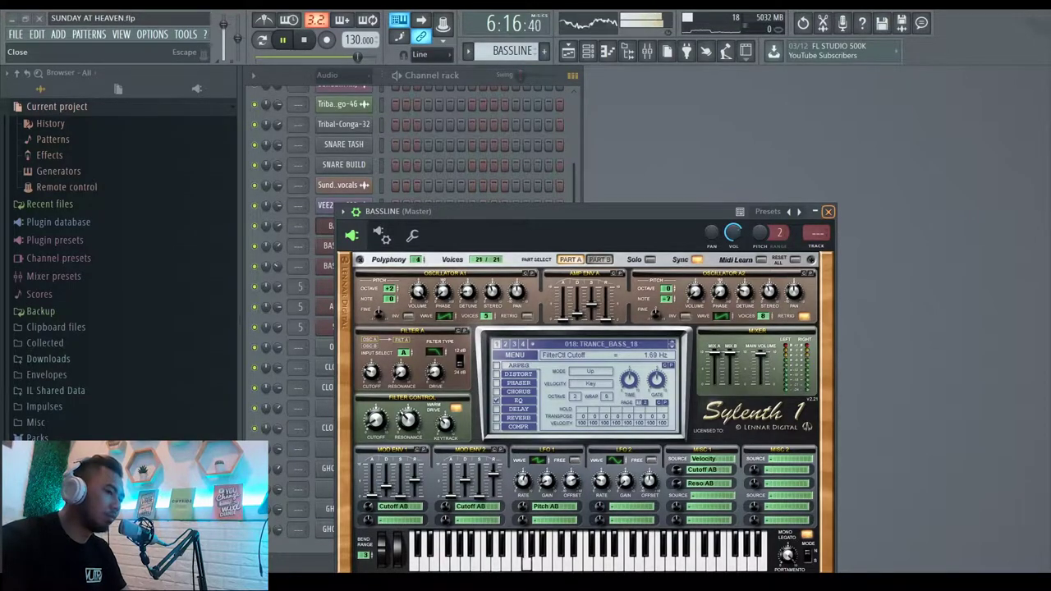
pyautogui.click(827, 211)
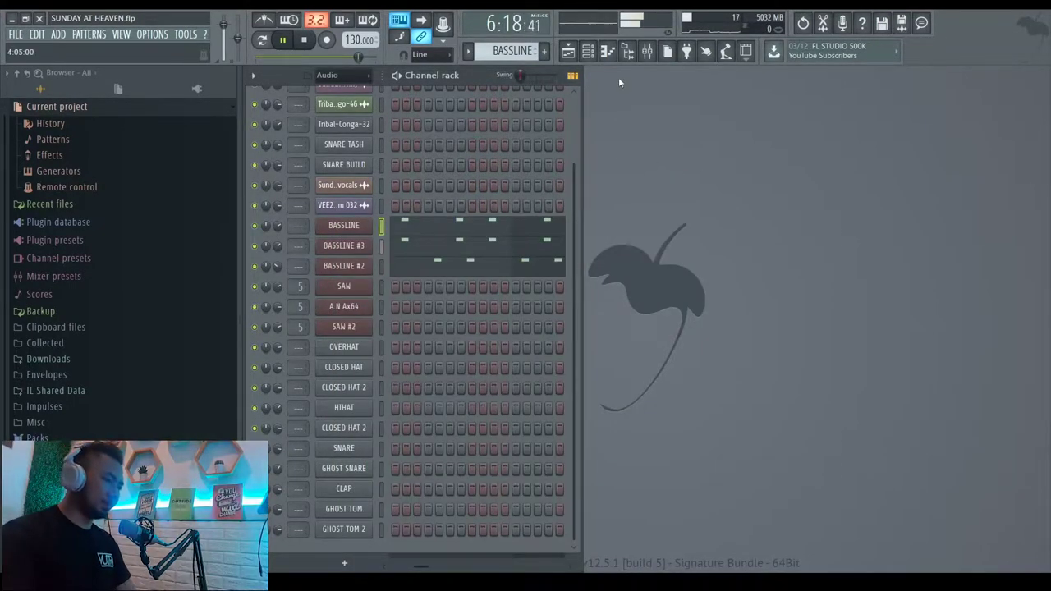
# Stop playback and inspect the SAW and A.N.Ax64 synths used in the RYTHM pattern.
pyautogui.click(568, 51)
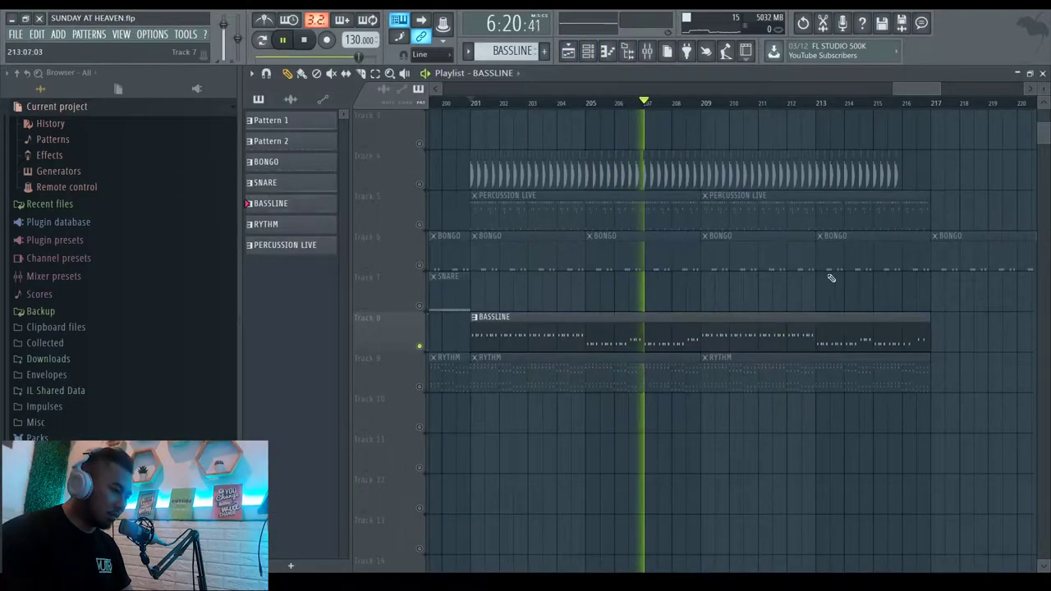
pyautogui.scroll(-3, 850, 289)
pyautogui.press('space')
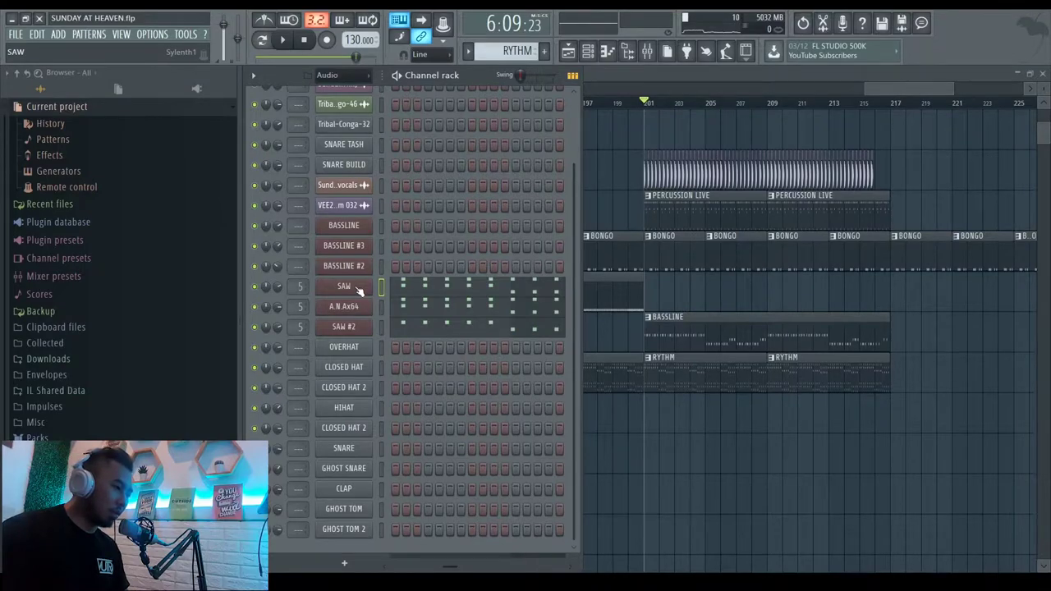
pyautogui.click(357, 289)
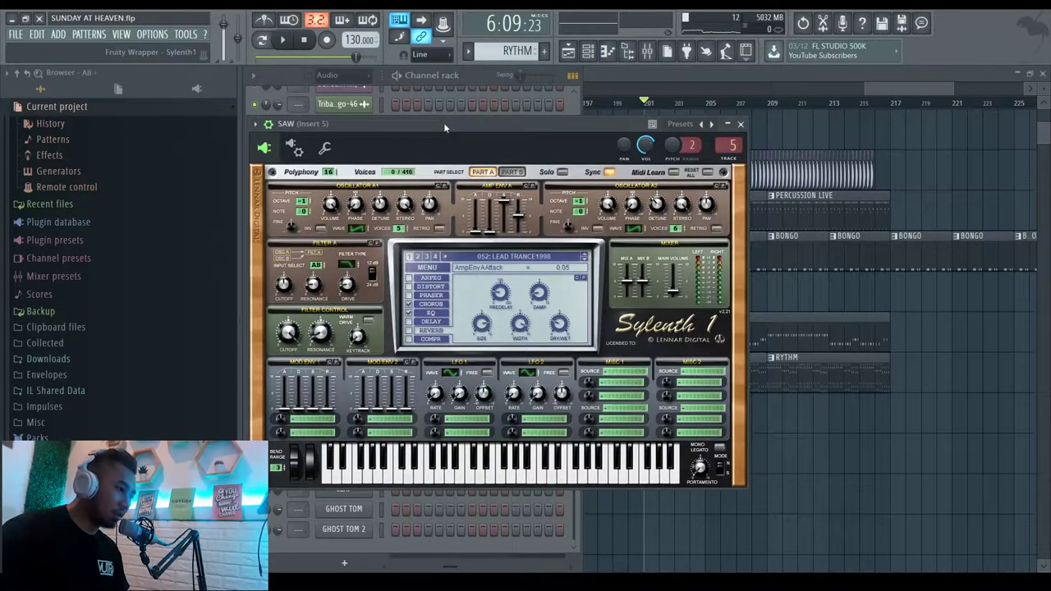
pyautogui.moveTo(443, 122); pyautogui.dragTo(494, 120)
pyautogui.click(792, 122)
pyautogui.click(353, 307)
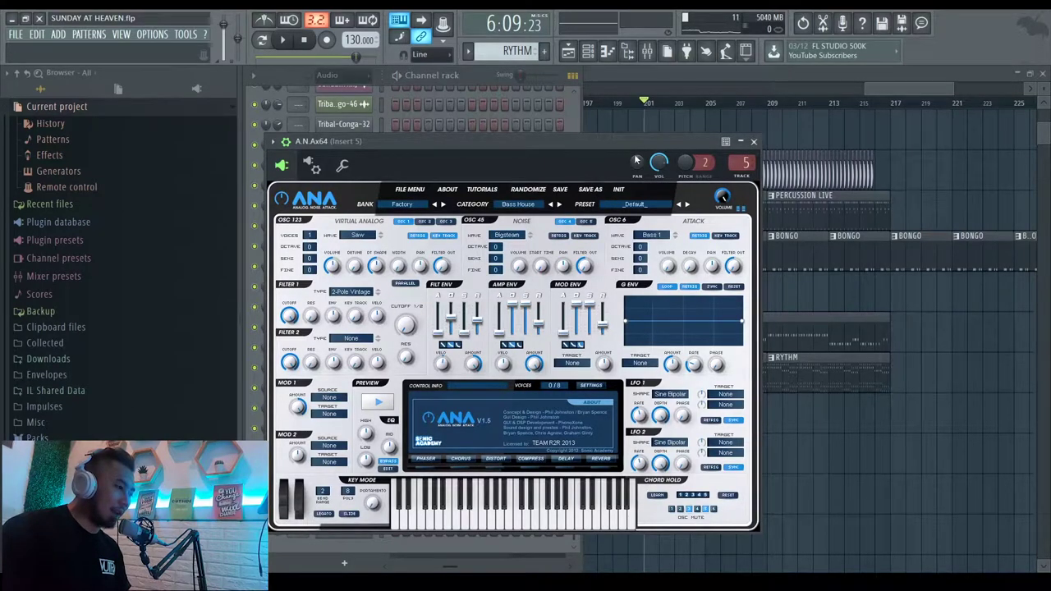
pyautogui.click(752, 141)
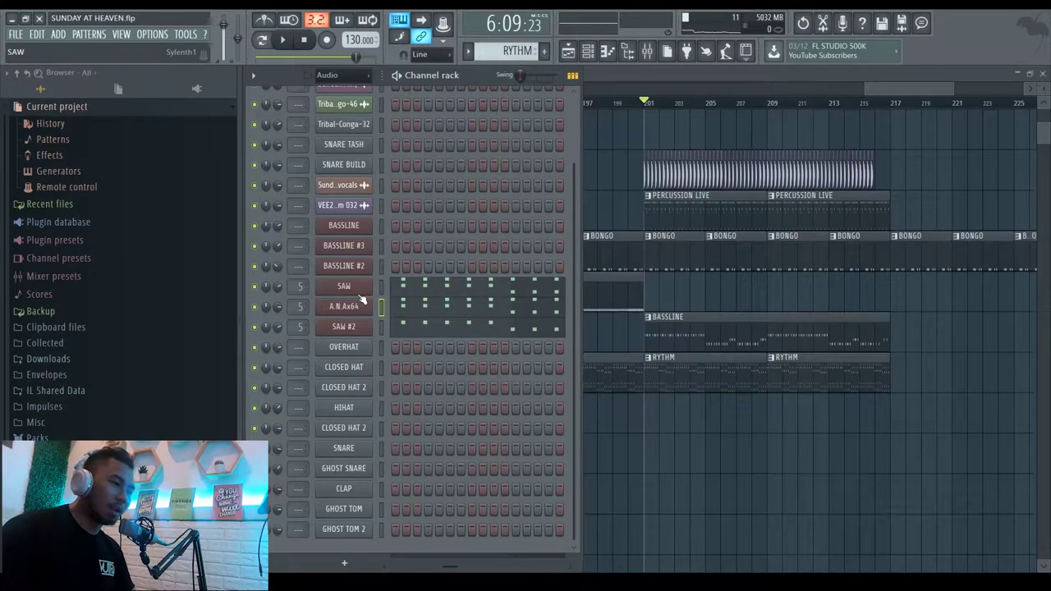
# Play the arrangement from about bar 194 to hear the snare build lead into the bassline section.
pyautogui.click(568, 51)
pyautogui.click(568, 51)
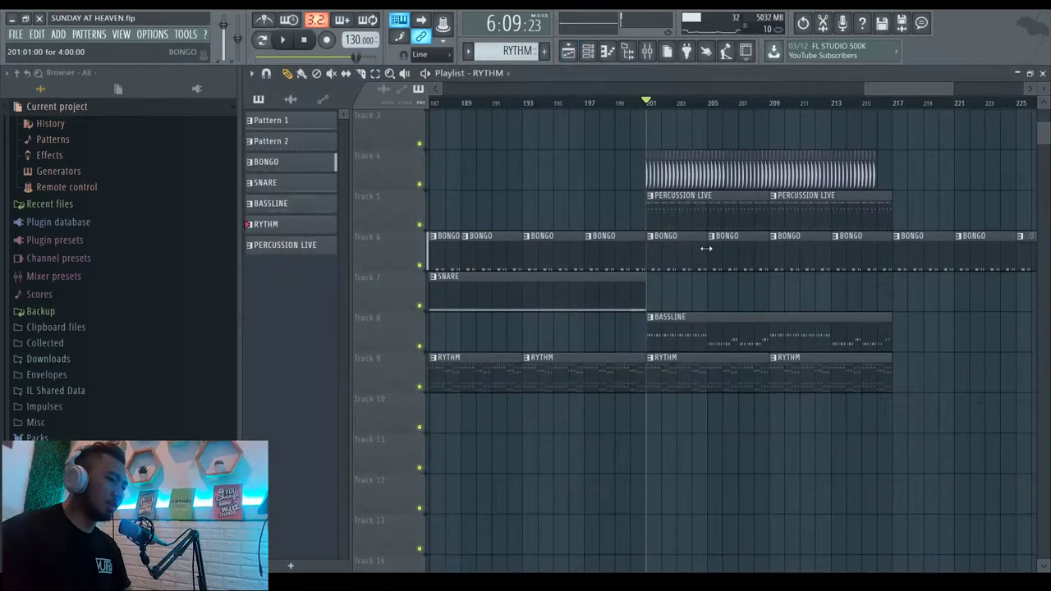
pyautogui.scroll(-2, 704, 249)
pyautogui.click(584, 104)
pyautogui.press('space')
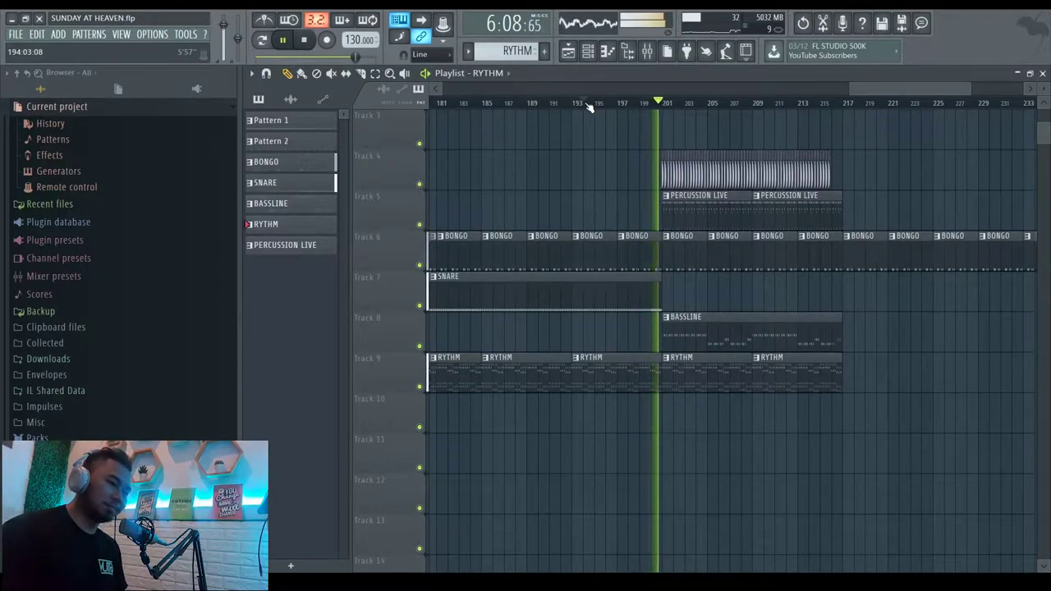
pyautogui.press('space')
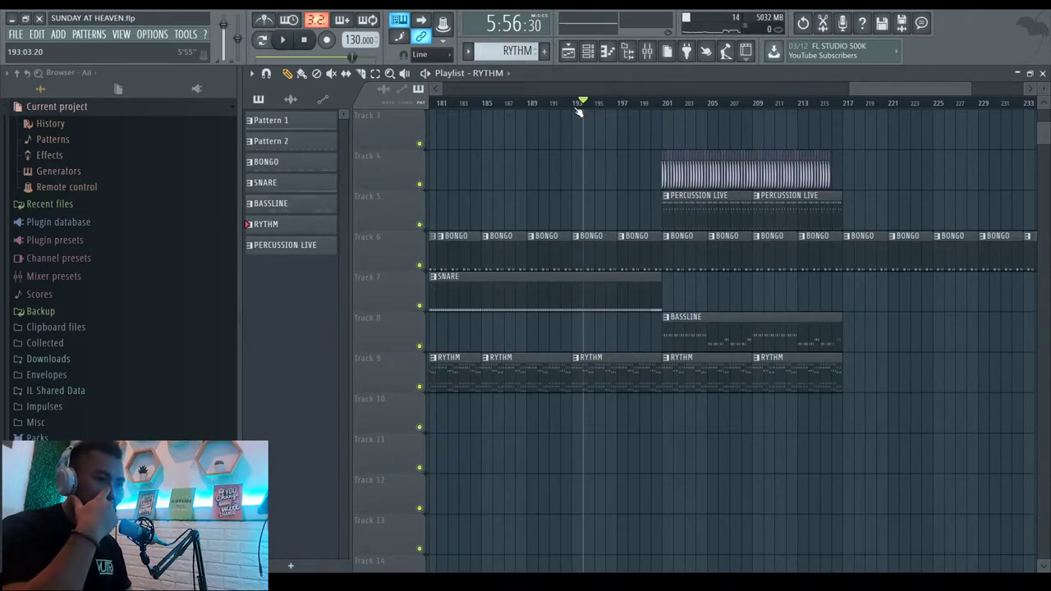
pyautogui.press('space')
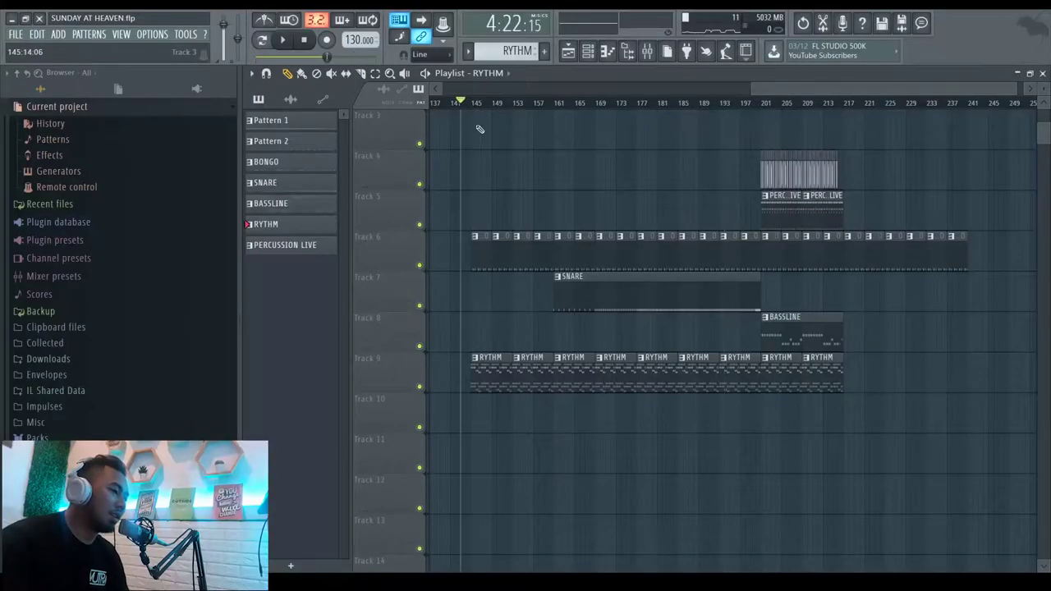
# Place the VES1 Crash 019 sample from the Vengeance Electroshock Vol.1 pack on Track 4 at bar 145.
pyautogui.scroll(6, 537, 211)
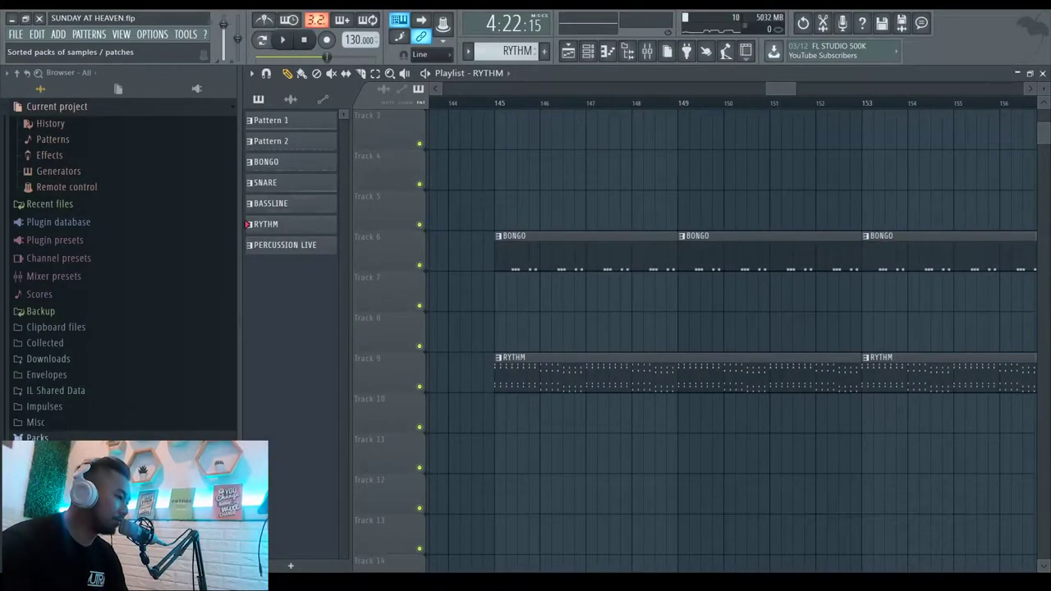
pyautogui.click(82, 437)
pyautogui.scroll(-6, 110, 349)
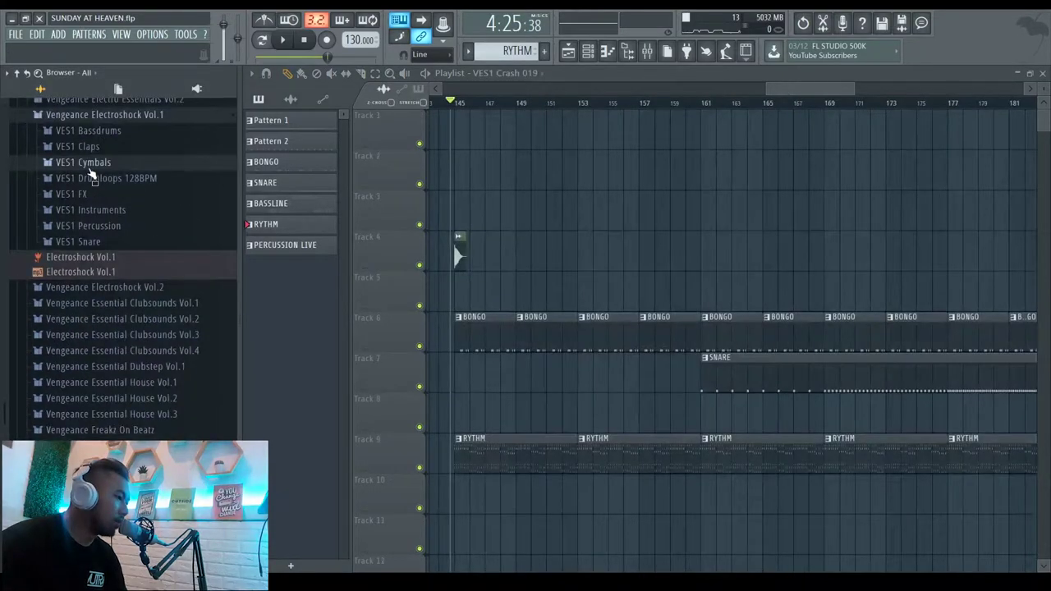
# Look through the VES1 Cymbals and VES1 FX folders and open the VES2 FX folder of Vengeance Electroshock Vol.2.
pyautogui.click(89, 174)
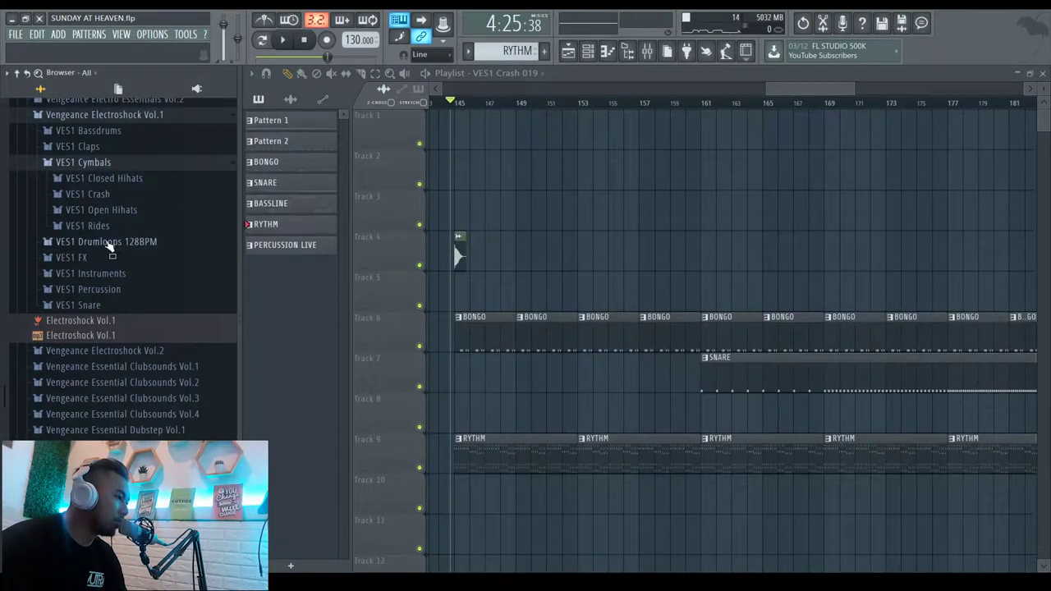
pyautogui.click(90, 257)
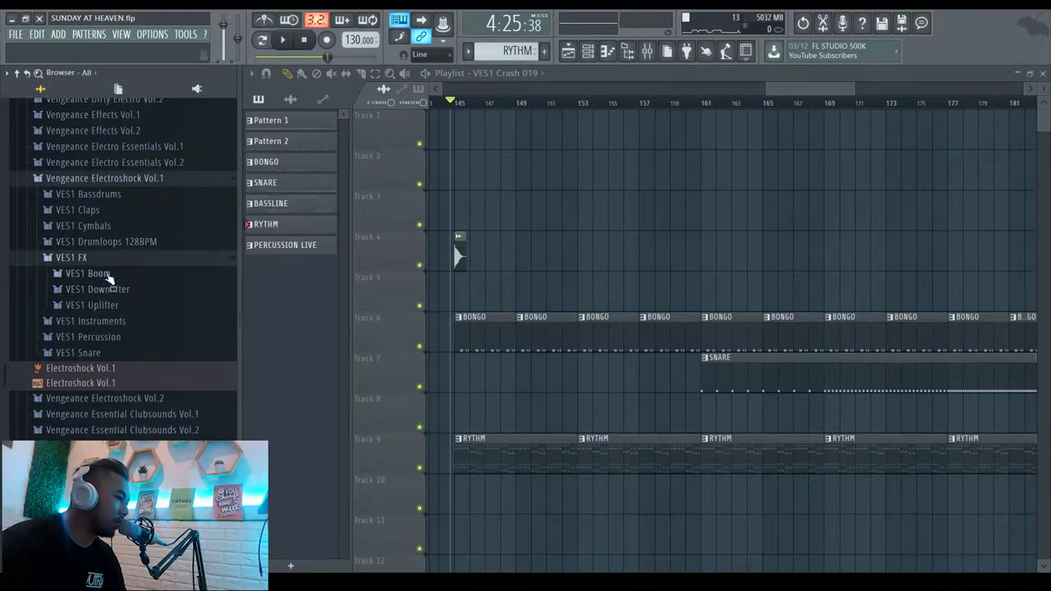
pyautogui.click(111, 257)
pyautogui.click(141, 182)
pyautogui.click(144, 195)
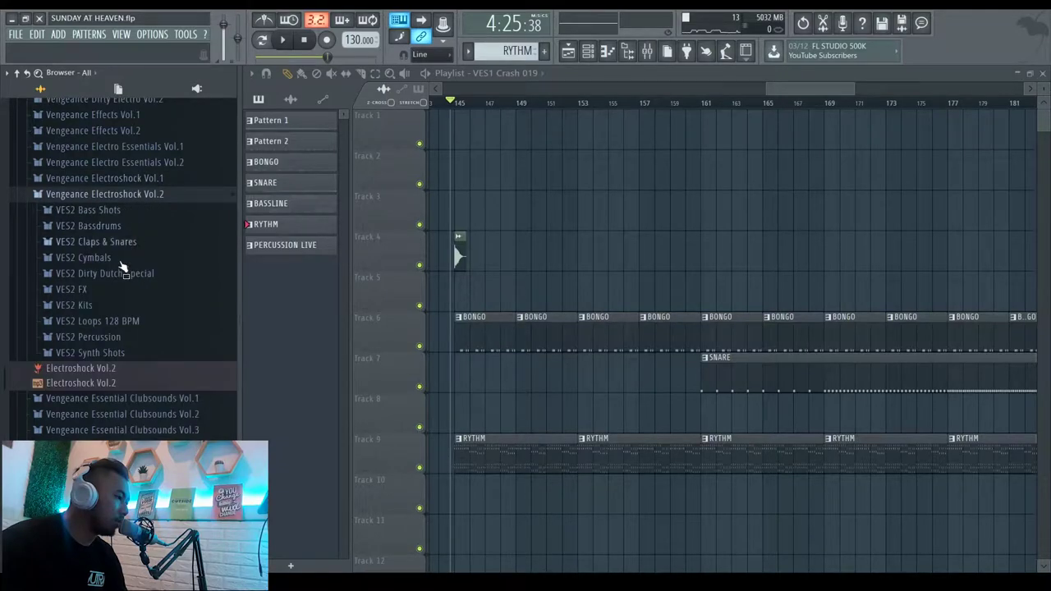
pyautogui.click(82, 290)
# Audition samples in the VES2 FX folders, including VES2 FX Impact 17.
pyautogui.click(127, 323)
pyautogui.click(130, 271)
pyautogui.press('space')
pyautogui.click(130, 285)
pyautogui.press('space')
pyautogui.click(132, 299)
pyautogui.click(127, 240)
pyautogui.click(129, 197)
pyautogui.click(129, 182)
pyautogui.click(117, 357)
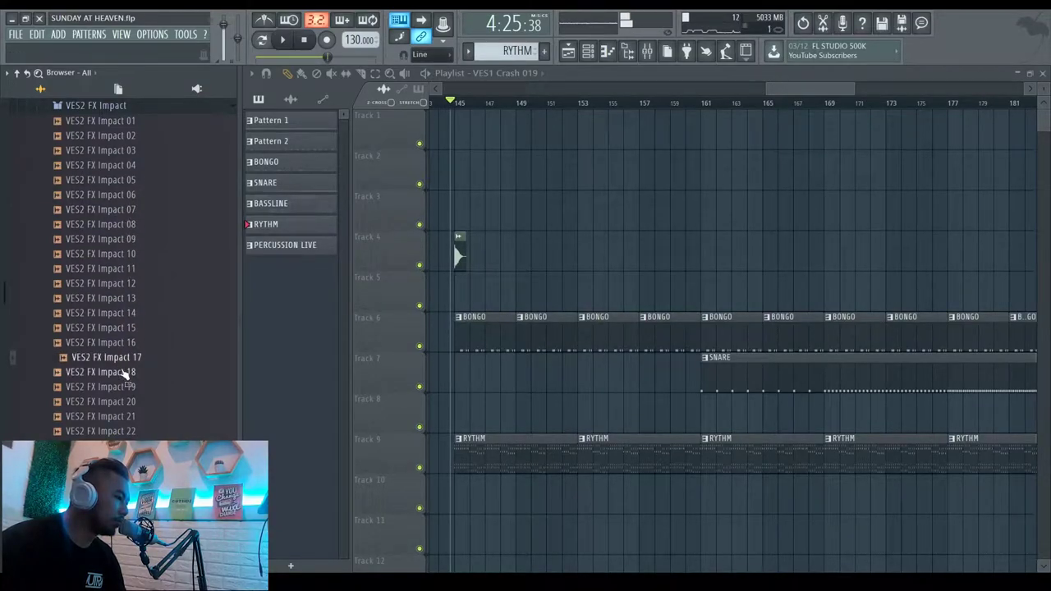
# Audition the impact samples from VES2 FX Impact 25 through VES2 FX Impact 32.
pyautogui.scroll(-4, 128, 380)
pyautogui.click(128, 300)
pyautogui.click(128, 312)
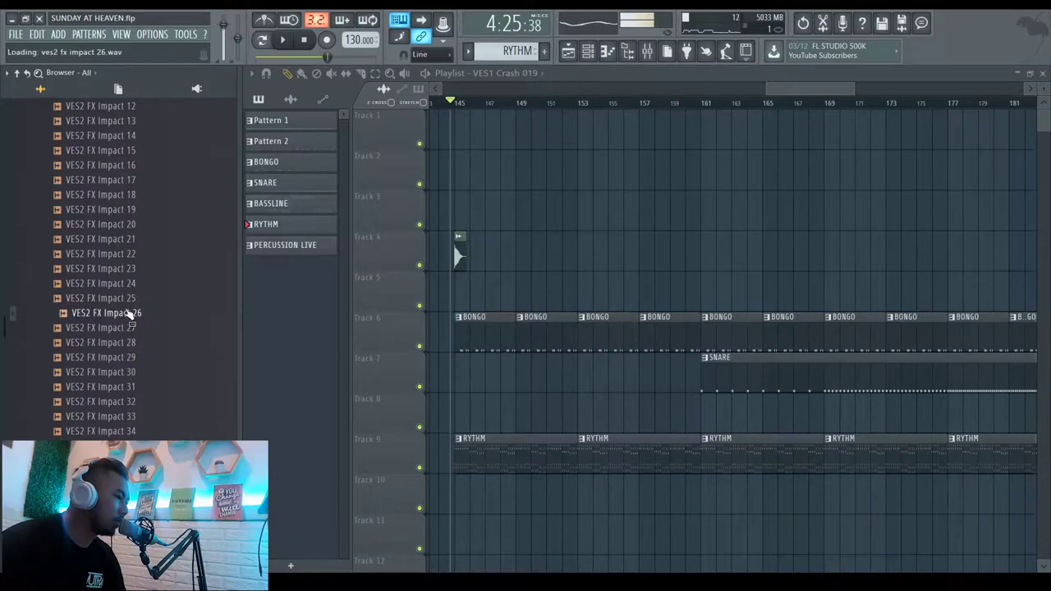
pyautogui.click(131, 328)
pyautogui.click(134, 343)
pyautogui.click(136, 358)
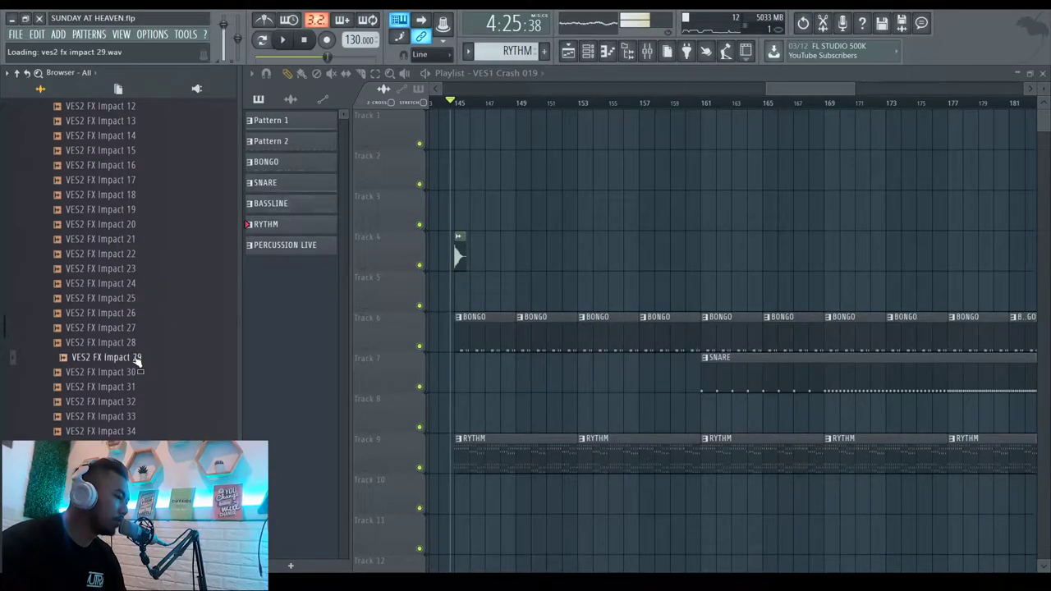
pyautogui.click(133, 372)
pyautogui.click(135, 387)
pyautogui.click(136, 402)
# Place VES2 FX Impact 33 on Track 4 at bar 145 and play it with the bongo and rhythm clips.
pyautogui.click(137, 416)
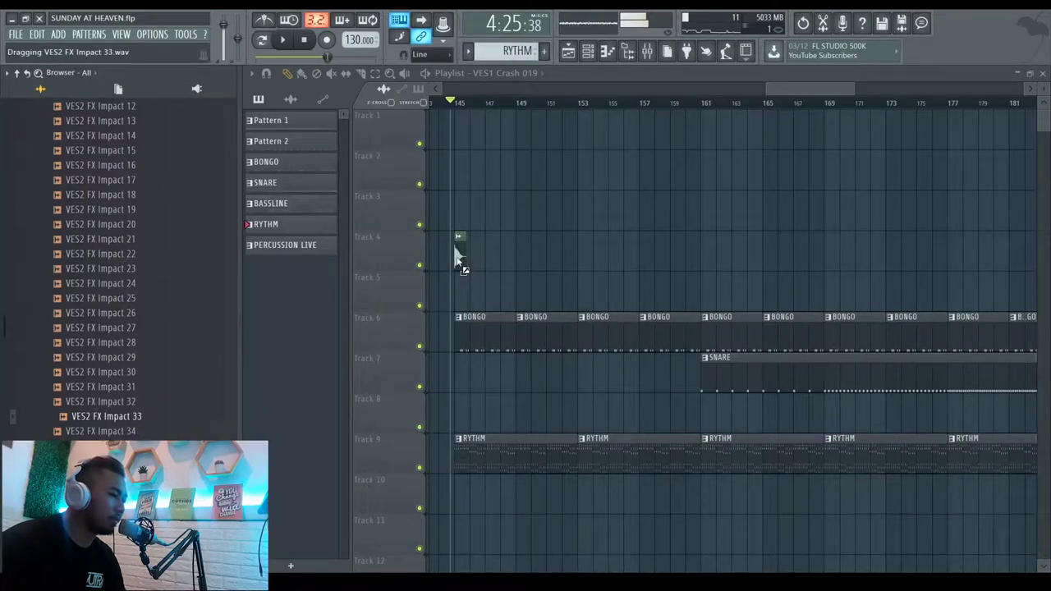
pyautogui.moveTo(458, 259); pyautogui.dragTo(462, 254)
pyautogui.press('space')
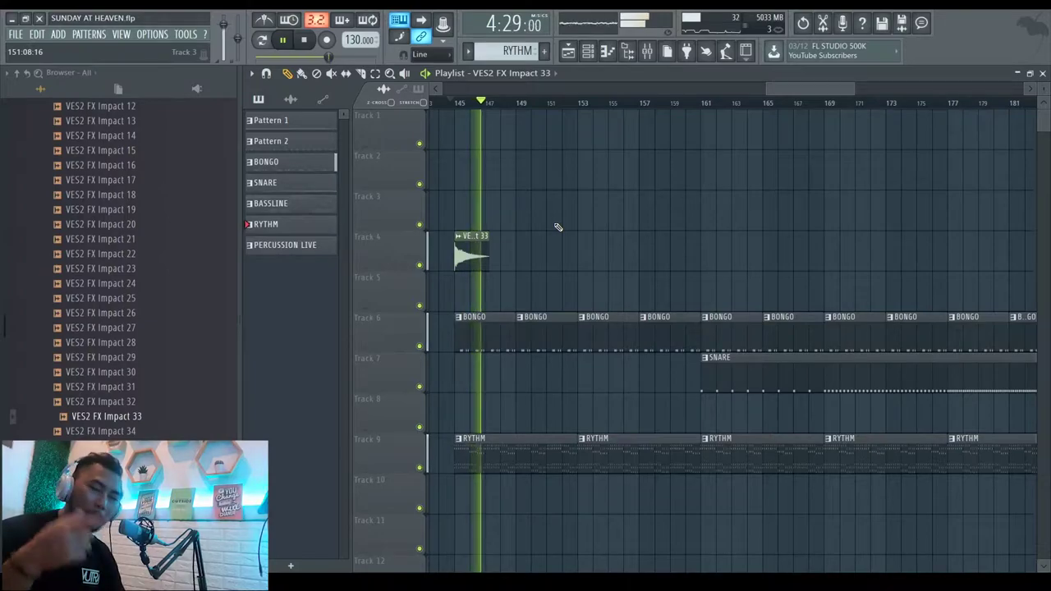
pyautogui.scroll(-3, 580, 222)
pyautogui.press('space')
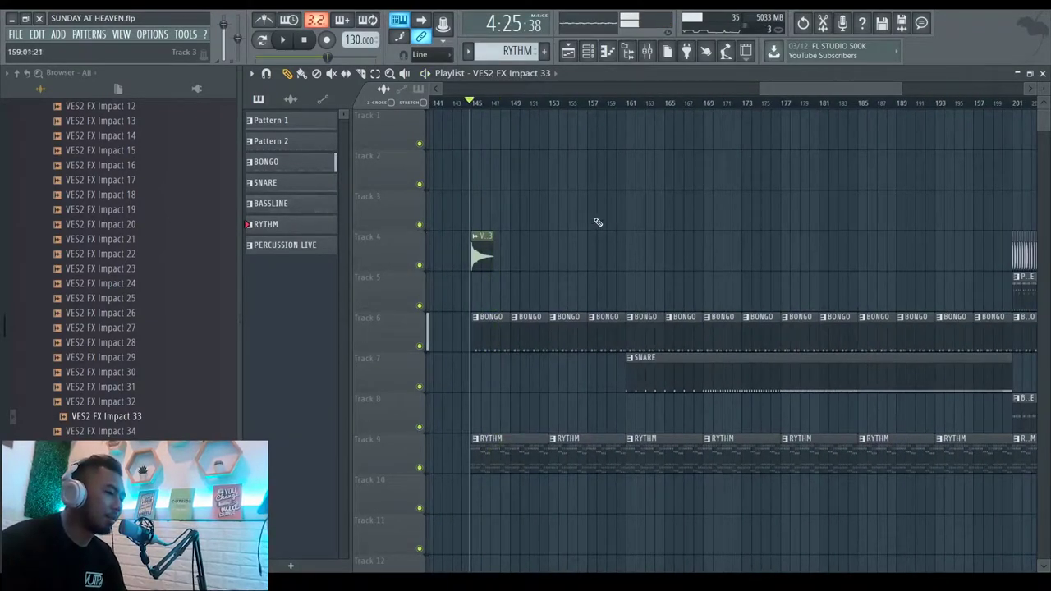
# Create a PAD pattern and enter its opening G4, A4, A#4, C5 and C4 notes in the PAD channel's piano roll.
pyautogui.press('F5')
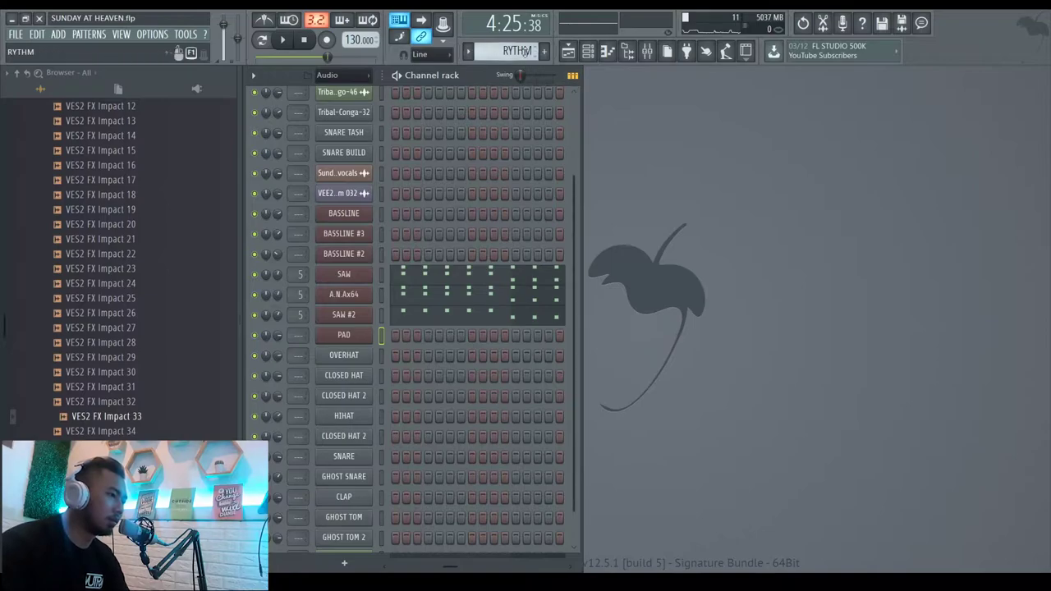
pyautogui.scroll(-2, 525, 50)
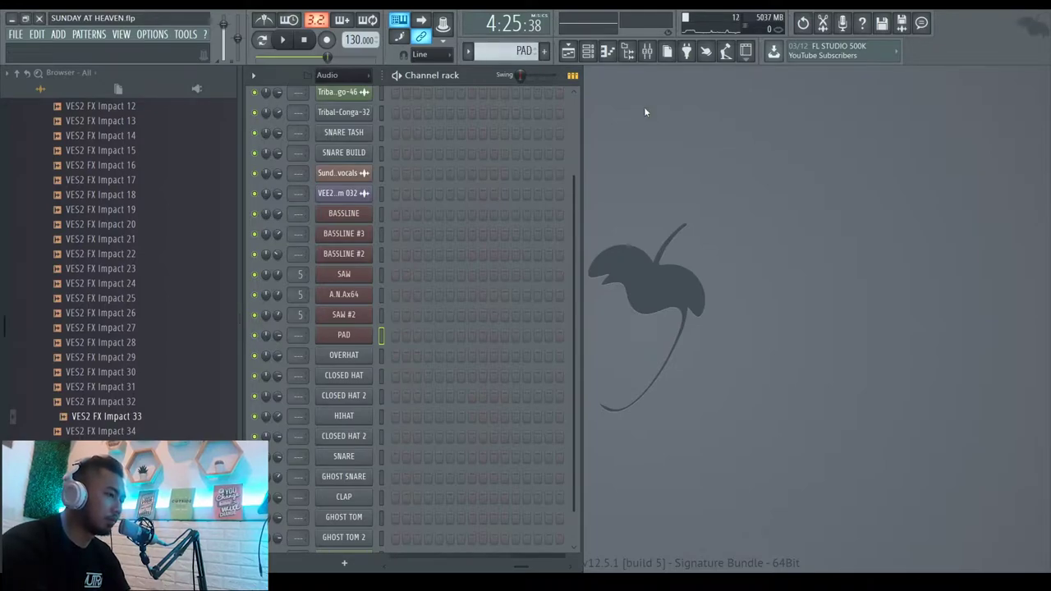
pyautogui.scroll(3, 401, 247)
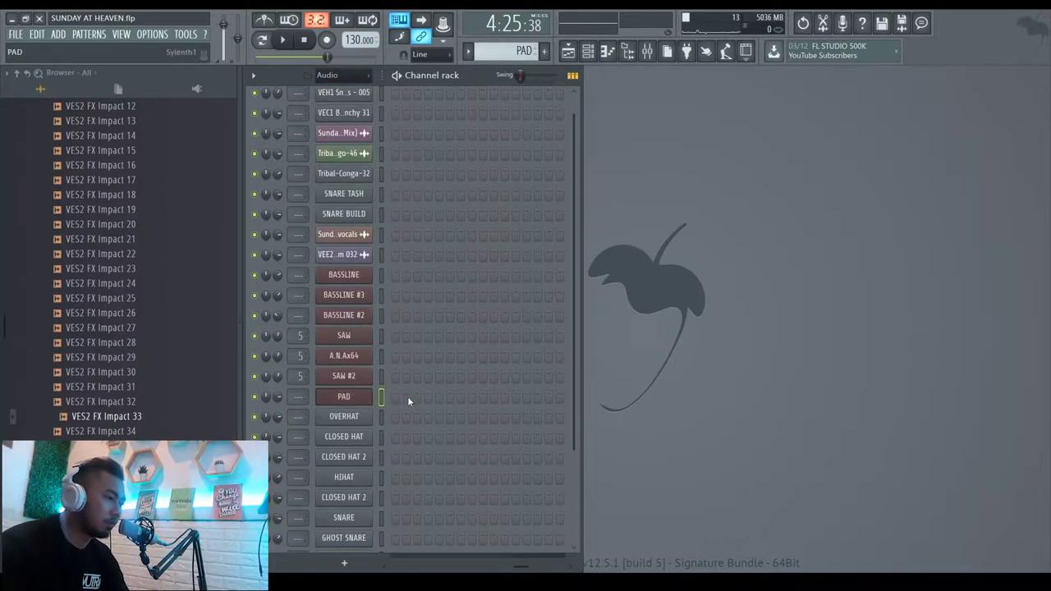
pyautogui.click(607, 51)
pyautogui.moveTo(324, 235)
pyautogui.mouseDown()
pyautogui.moveTo(300, 237)
pyautogui.moveTo(284, 285)
pyautogui.moveTo(277, 450)
pyautogui.moveTo(270, 382)
pyautogui.mouseUp()
pyautogui.moveTo(359, 293)
pyautogui.mouseDown()
pyautogui.moveTo(359, 358)
pyautogui.moveTo(357, 299)
pyautogui.mouseUp()
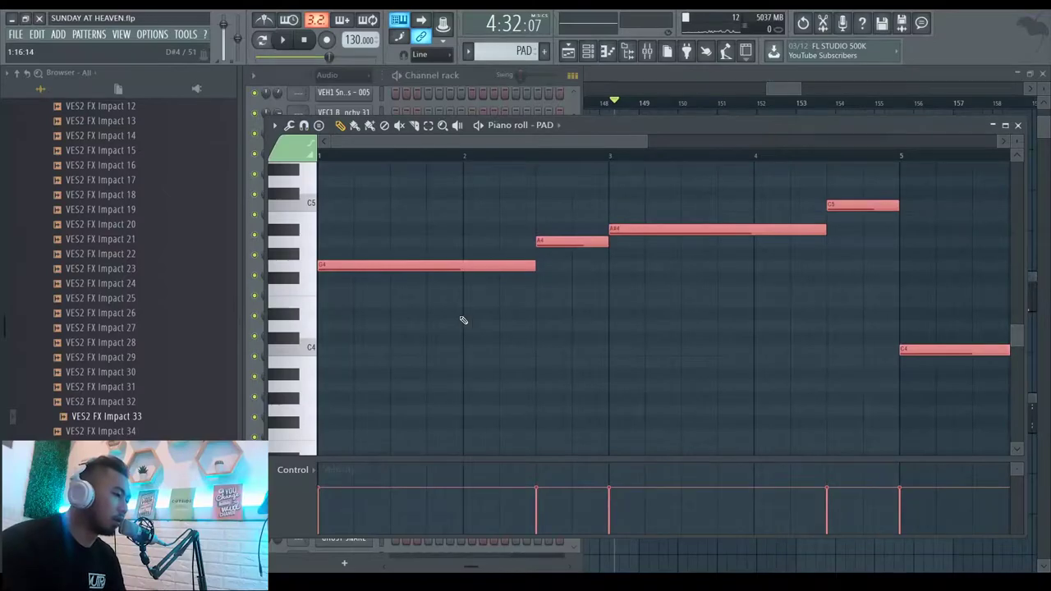
# Play the opening PAD notes against the arrangement and deselect them.
pyautogui.press('space')
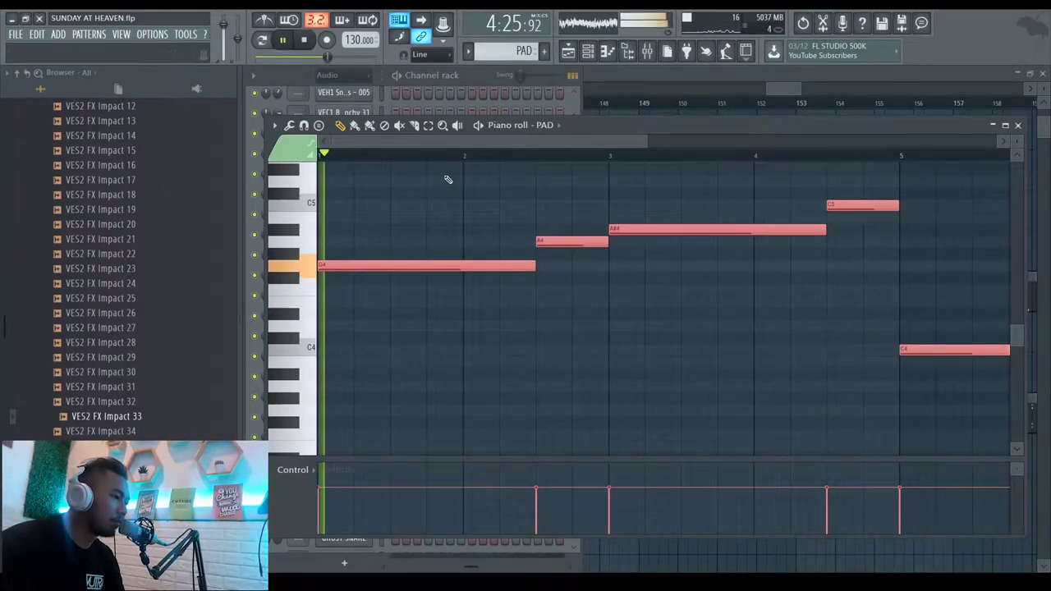
pyautogui.scroll(-3, 422, 293)
pyautogui.scroll(2, 491, 258)
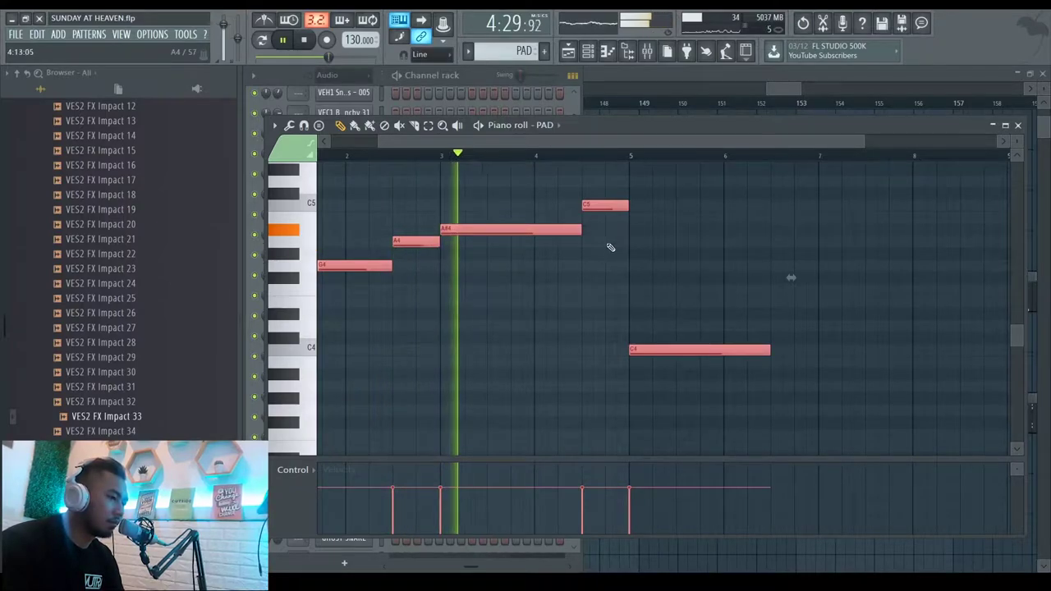
pyautogui.scroll(-2, 678, 256)
pyautogui.scroll(1, 682, 246)
pyautogui.keyDown('ctrl'); pyautogui.click(686, 233); pyautogui.keyUp('ctrl')
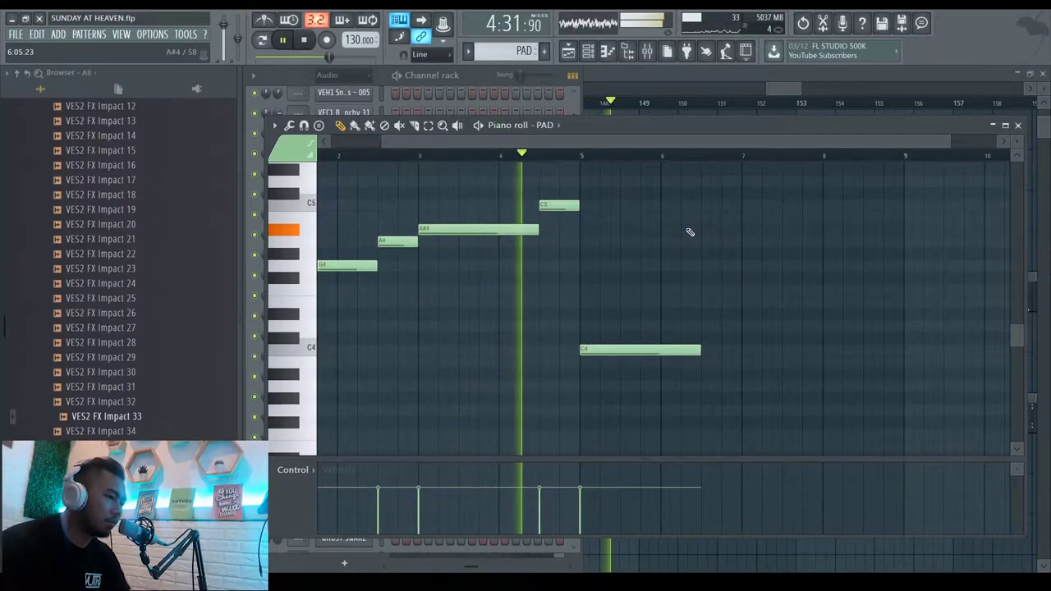
pyautogui.press('space')
# Move the PAD note at bar 5 to D4 and listen to the change.
pyautogui.moveTo(619, 349); pyautogui.dragTo(594, 324)
pyautogui.click(579, 156)
pyautogui.scroll(2, 714, 304)
pyautogui.press('space')
pyautogui.press('space')
# Complete the PAD melody through bar 8 by adding E4, D4 and E4 notes after the D4 at bar 5.
pyautogui.click(597, 301)
pyautogui.scroll(-3, 598, 301)
pyautogui.press('space')
pyautogui.moveTo(719, 300); pyautogui.dragTo(729, 301)
pyautogui.moveTo(661, 325); pyautogui.dragTo(696, 325)
pyautogui.click(738, 326)
pyautogui.click(842, 302)
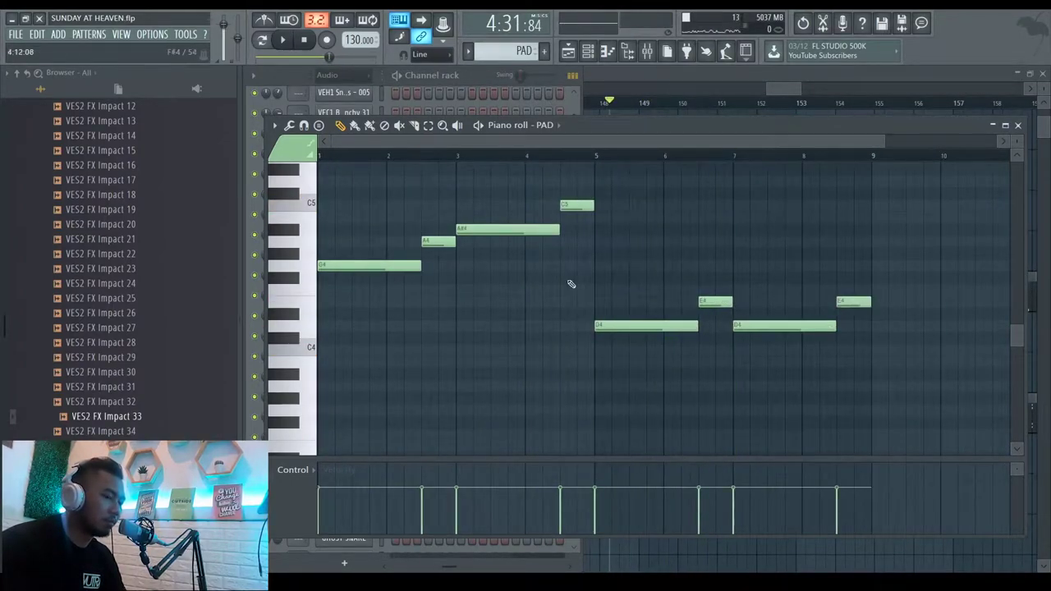
# Duplicate the eight-bar PAD melody through bar 16 and add a long sustained G4 from bar 17.
pyautogui.scroll(-1, 805, 296)
pyautogui.press('space')
pyautogui.hotkey('ctrl', 'a')
pyautogui.hotkey('ctrl', 'b')
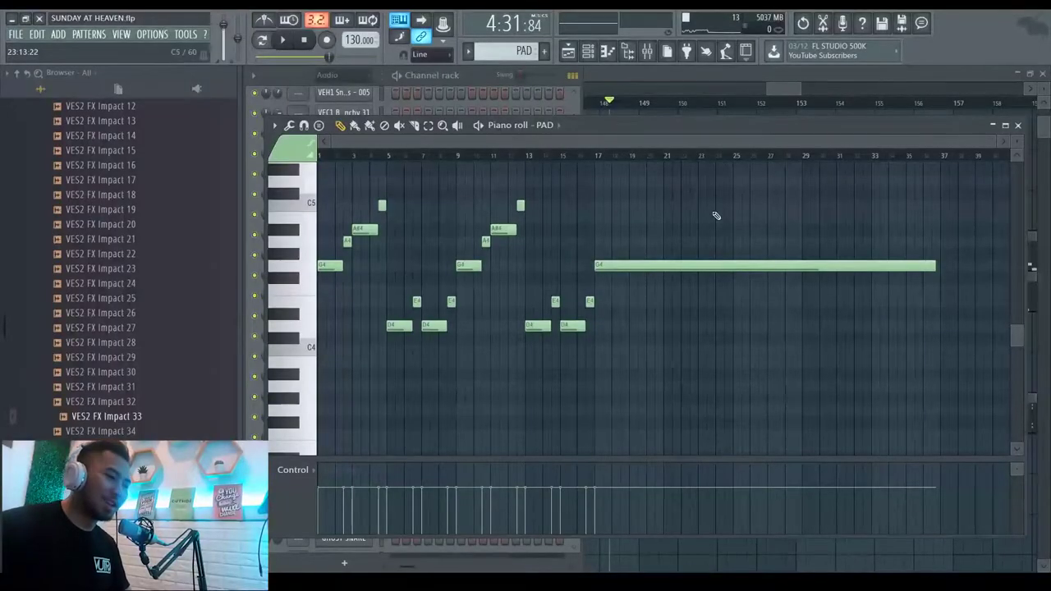
# Play the PAD pattern from about bar 16 and examine its clip against the other tracks in the playlist.
pyautogui.click(586, 157)
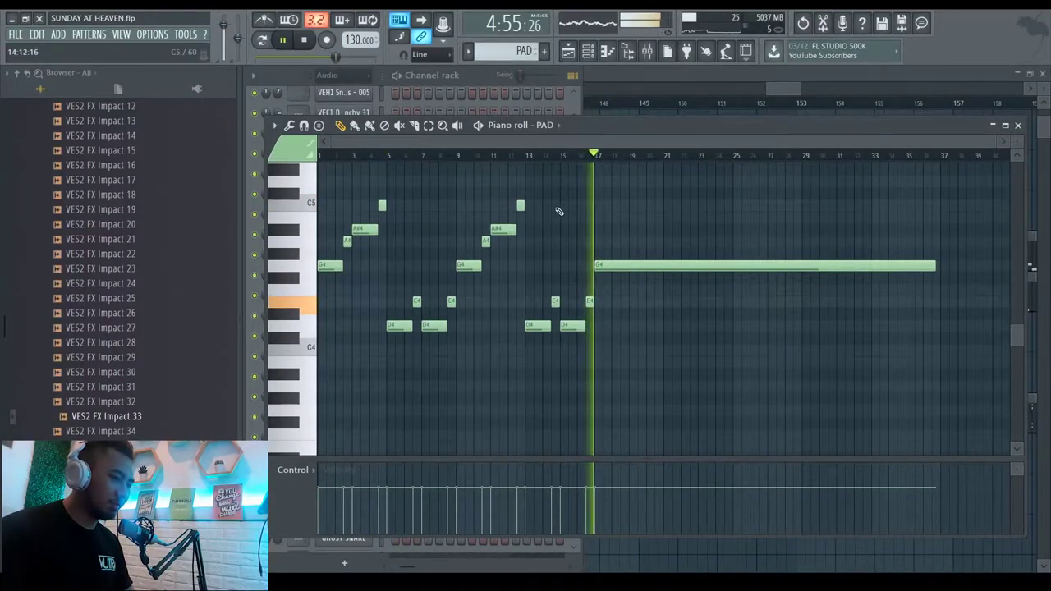
pyautogui.moveTo(757, 144); pyautogui.dragTo(947, 133)
pyautogui.hscroll(-2, 685, 270)
pyautogui.click(840, 72)
pyautogui.scroll(-10, 609, 226)
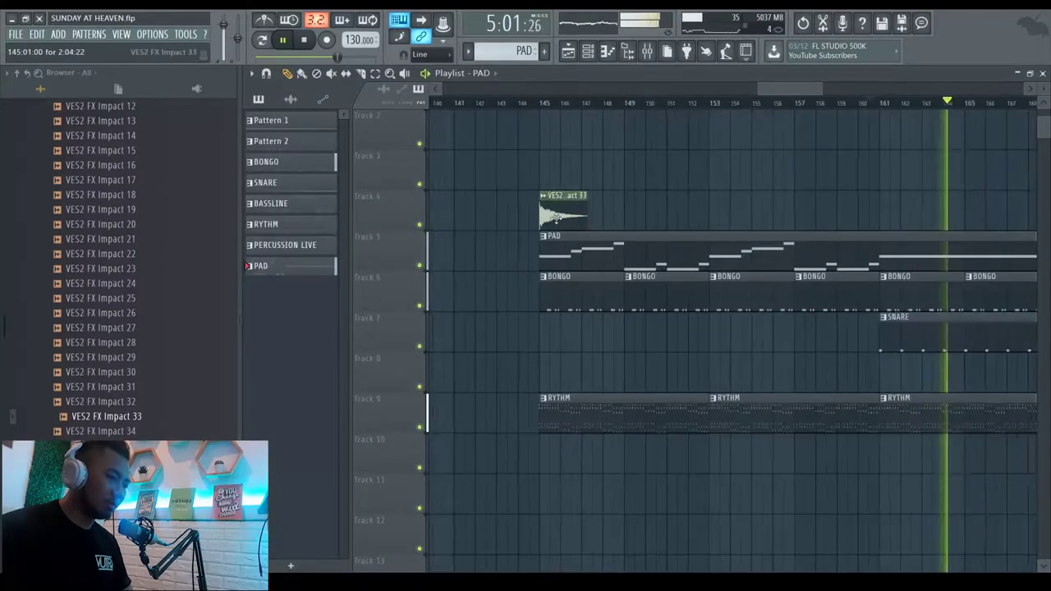
pyautogui.scroll(3, 868, 245)
pyautogui.scroll(2, 832, 245)
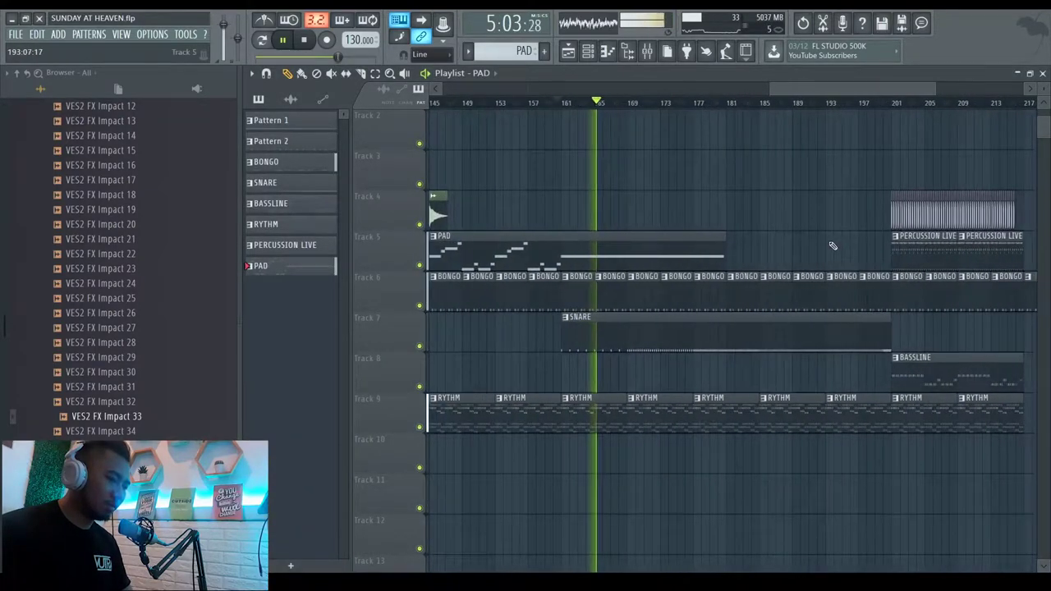
# Add a descending ending from bar 37 of the PAD pattern using G4, F4, D4, D4, A#3, A3 and G3, and play it.
pyautogui.doubleClick(687, 238)
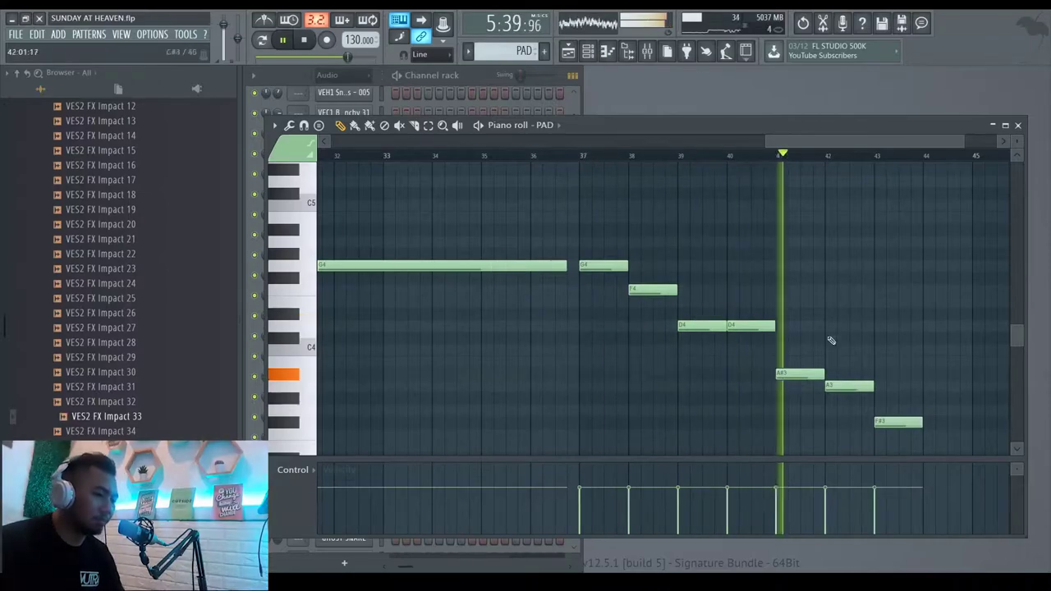
pyautogui.press('space')
pyautogui.scroll(3, 948, 411)
pyautogui.moveTo(839, 417); pyautogui.dragTo(840, 400)
pyautogui.scroll(-3, 689, 394)
pyautogui.click(847, 410)
pyautogui.press('space')
pyautogui.press('space')
# Raise the last three notes of the PAD ending to C4, A#3 and A3 and listen to the result.
pyautogui.moveTo(643, 374); pyautogui.dragTo(642, 350)
pyautogui.moveTo(711, 386); pyautogui.dragTo(710, 374)
pyautogui.moveTo(769, 409); pyautogui.dragTo(770, 386)
pyautogui.press('space')
pyautogui.press('space')
# Close the piano roll and set the Filter Control cutoff of the PAD channel's Sylenth1 to 12.99 Hz during playback.
pyautogui.press('F7')
pyautogui.press('space')
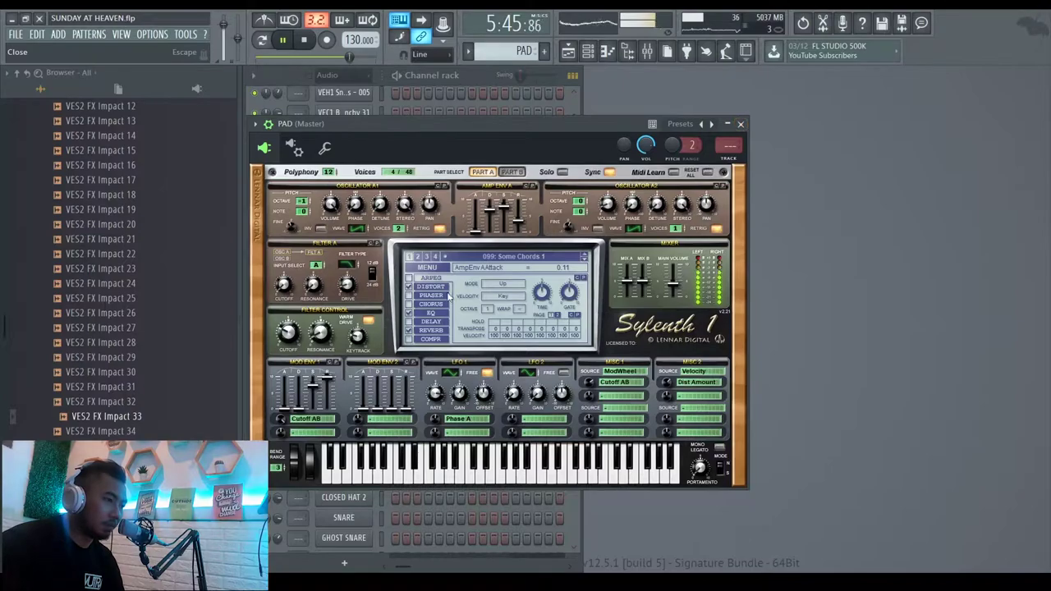
pyautogui.moveTo(288, 332); pyautogui.dragTo(288, 302)
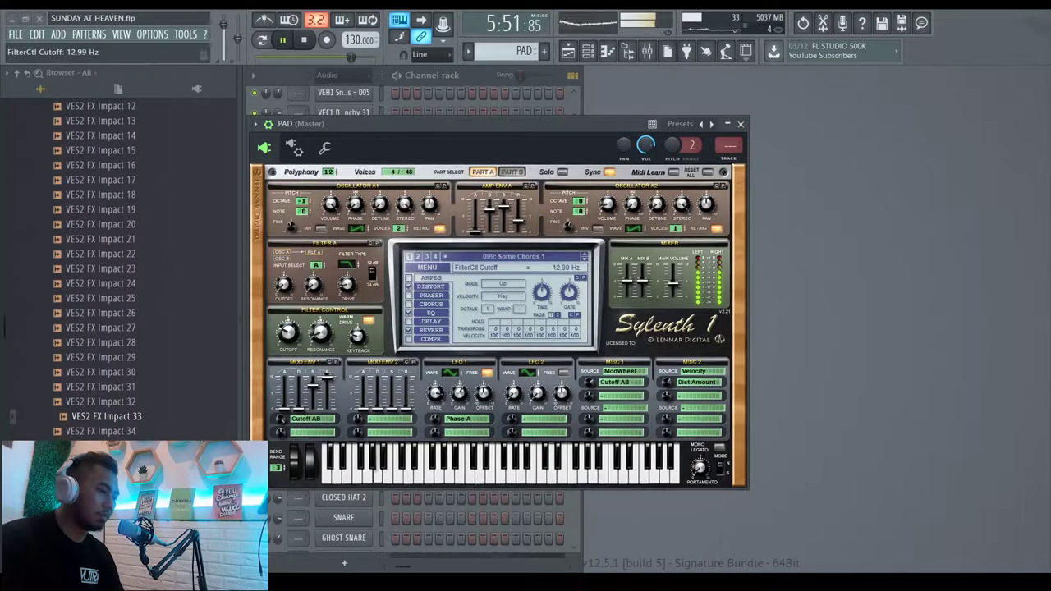
# Close the PAD synth, stop playback and draw a C4 note 7:15:00 long from bar 1 in the RISER pattern.
pyautogui.click(741, 125)
pyautogui.press('space')
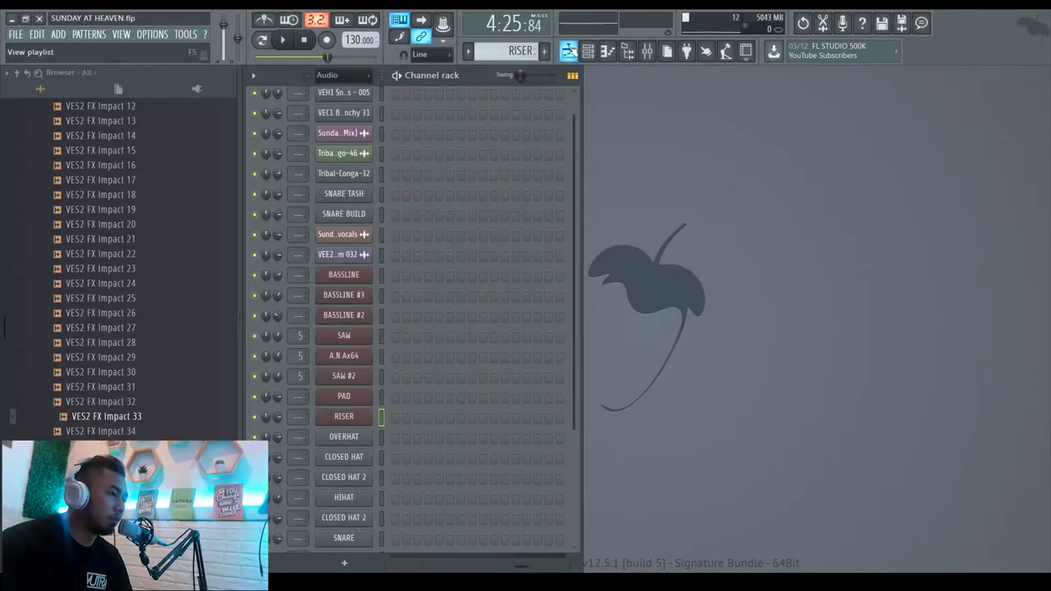
pyautogui.press('F7')
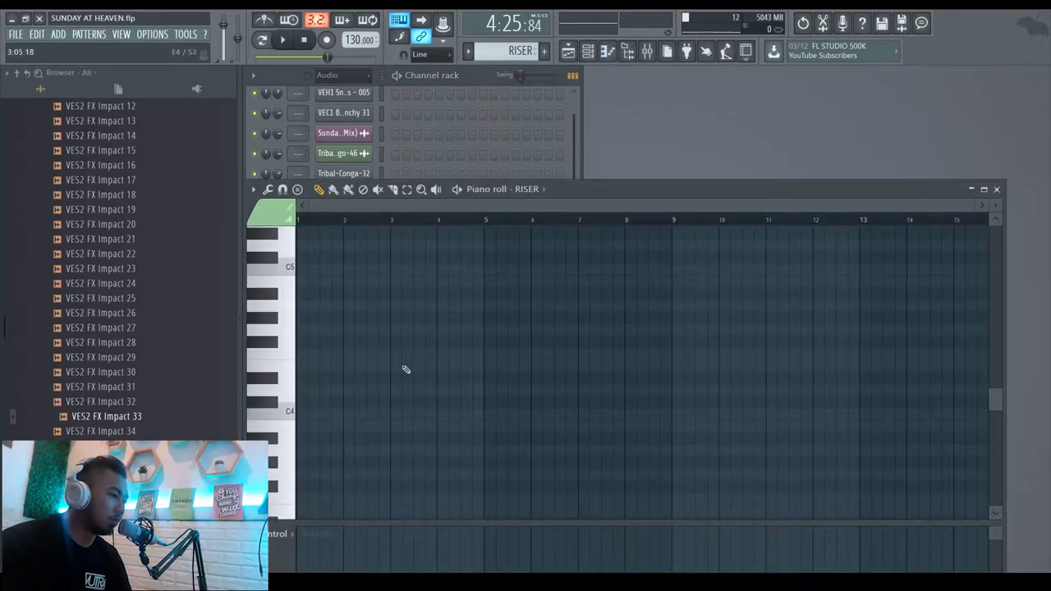
pyautogui.click(297, 413)
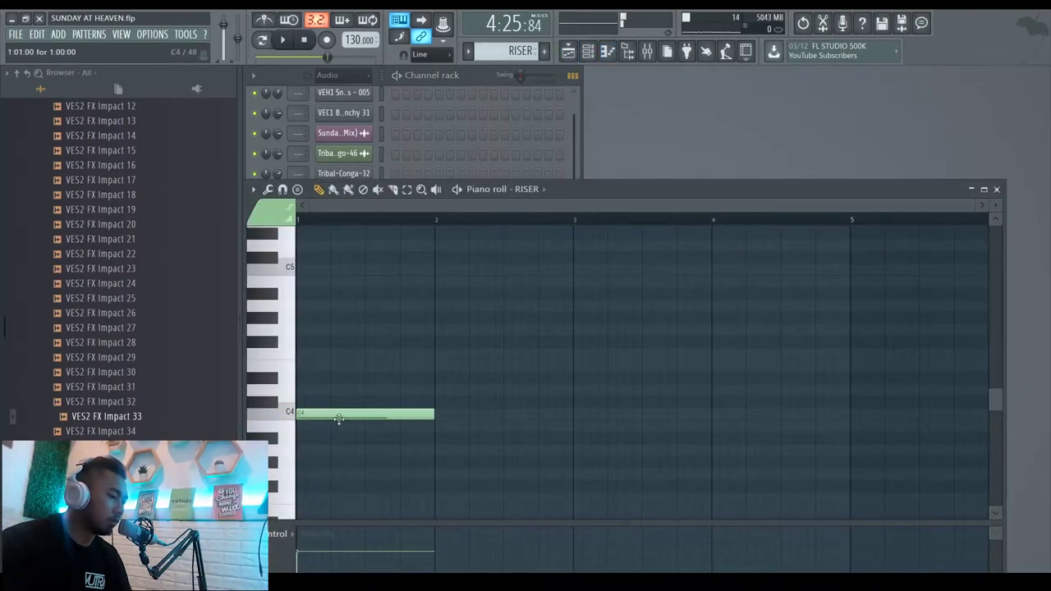
pyautogui.moveTo(430, 416); pyautogui.dragTo(891, 416)
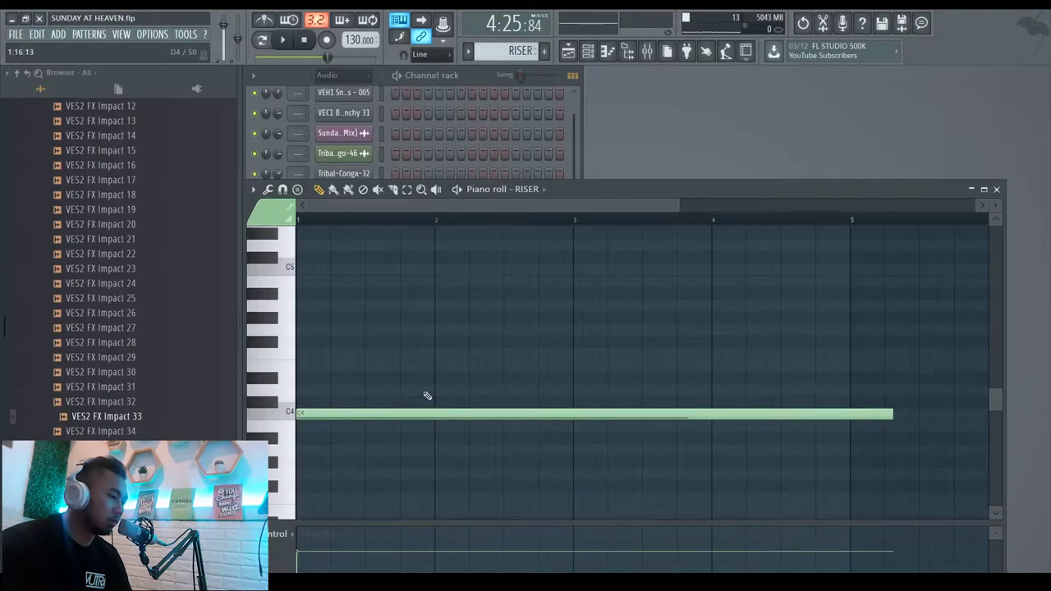
pyautogui.scroll(-2, 411, 396)
pyautogui.moveTo(702, 418); pyautogui.dragTo(904, 415)
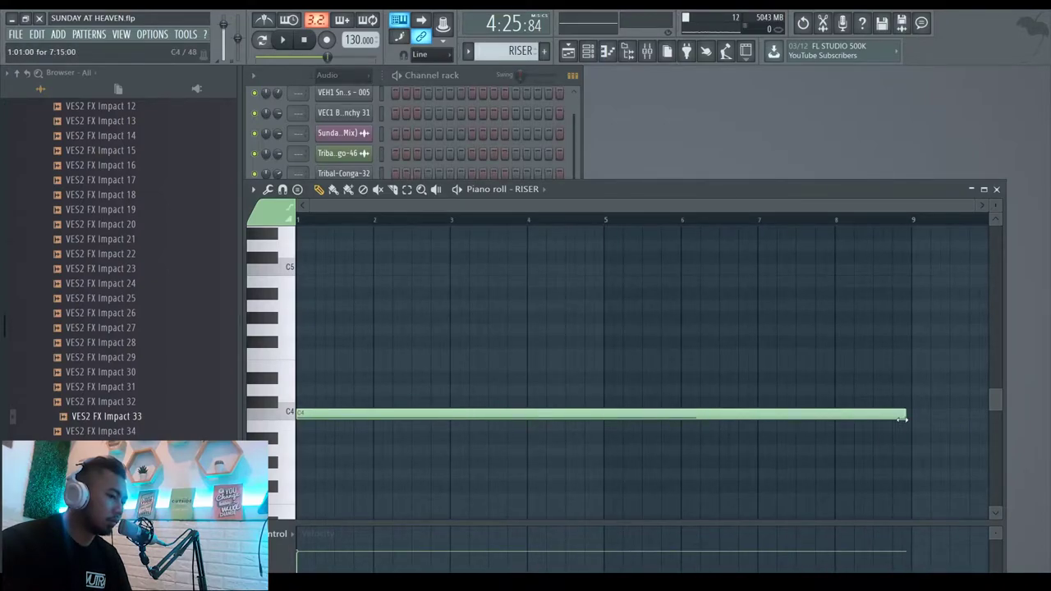
# Place the RISER pattern on Track 10, shift it to bar 177 and listen to it with the arrangement.
pyautogui.click(568, 50)
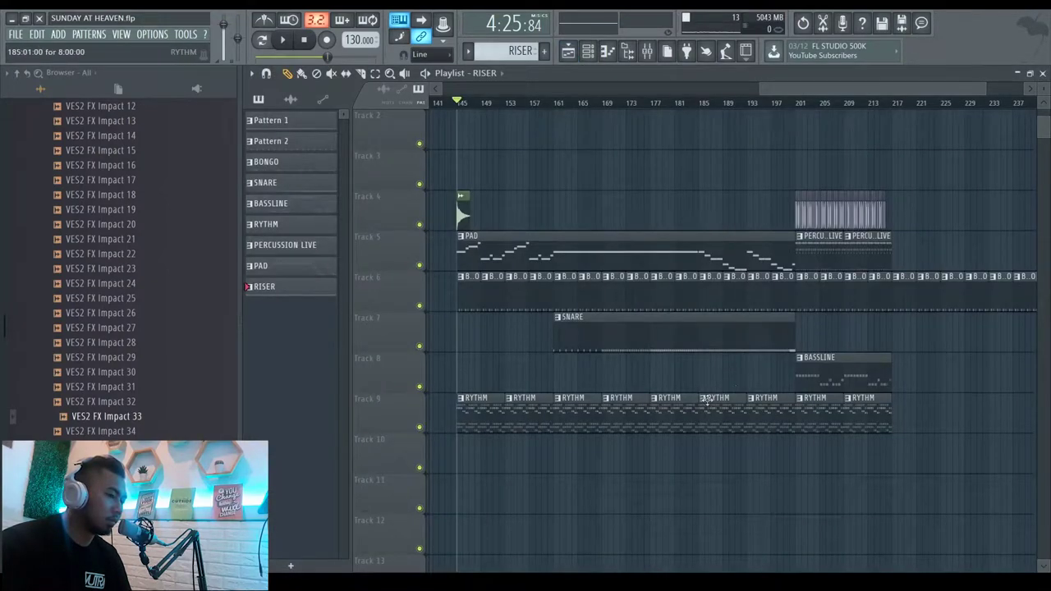
pyautogui.click(704, 451)
pyautogui.scroll(2, 717, 447)
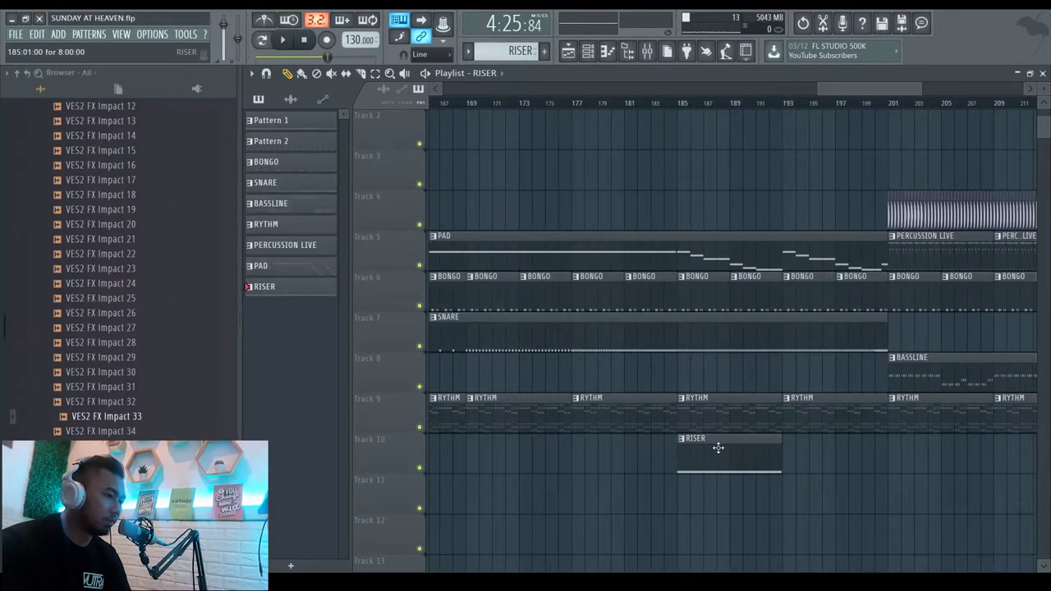
pyautogui.scroll(-1, 718, 447)
pyautogui.press('space')
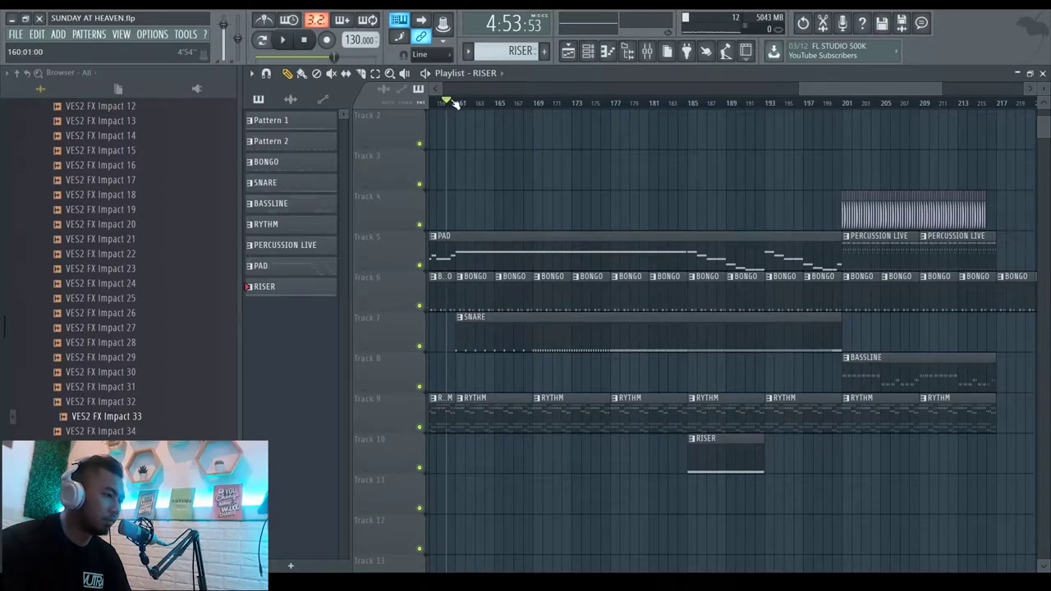
pyautogui.moveTo(725, 450); pyautogui.dragTo(648, 450)
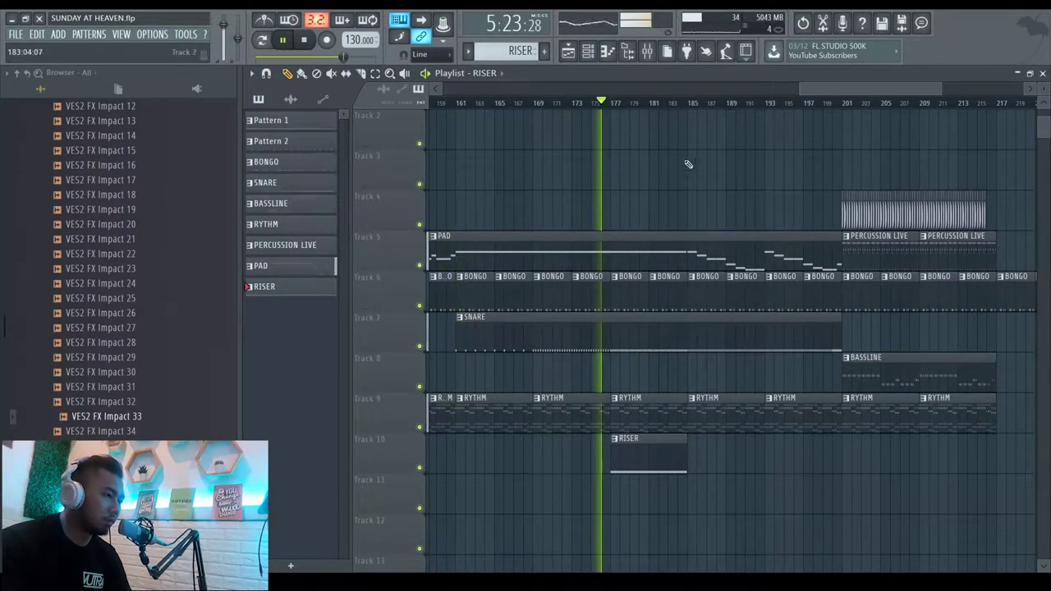
pyautogui.scroll(1, 729, 250)
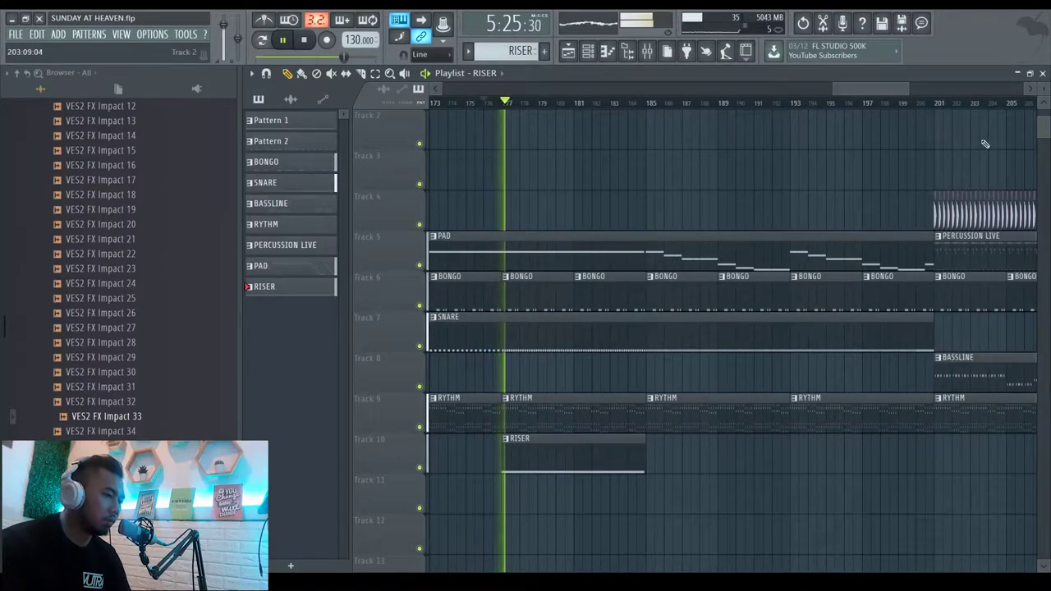
# Lengthen the RISER pattern's C4 note to 23:15:00 during playback.
pyautogui.click(1043, 74)
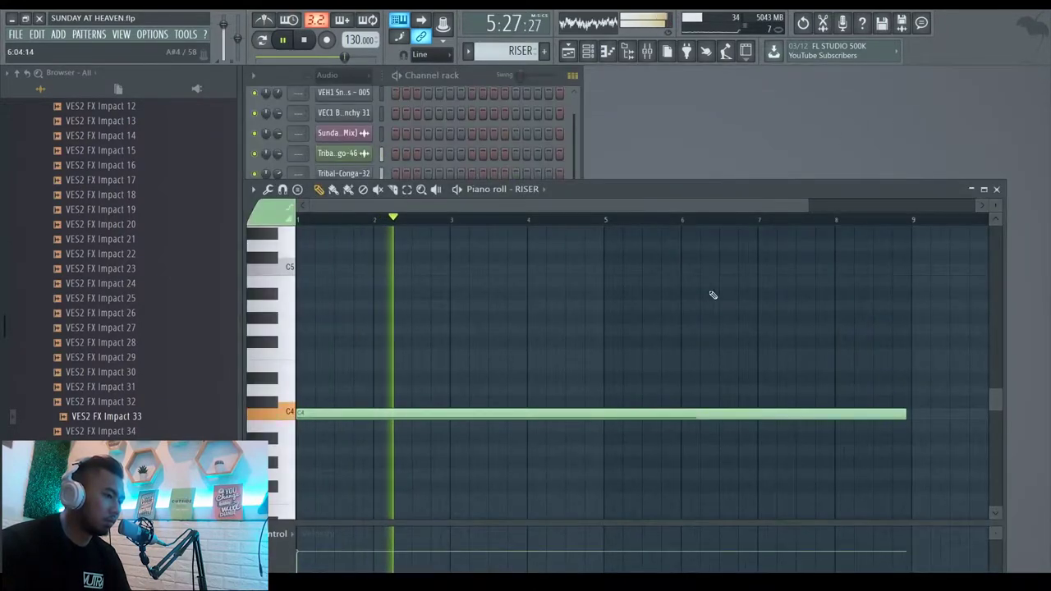
pyautogui.scroll(-1, 785, 358)
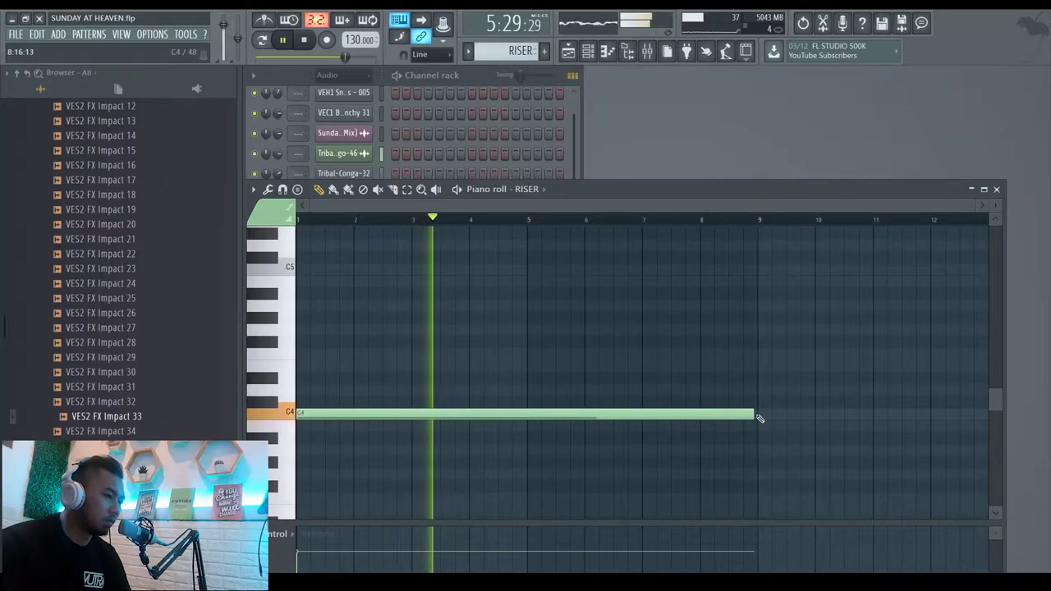
pyautogui.moveTo(754, 414); pyautogui.dragTo(945, 414)
pyautogui.scroll(-1, 564, 371)
pyautogui.scroll(-1, 564, 371)
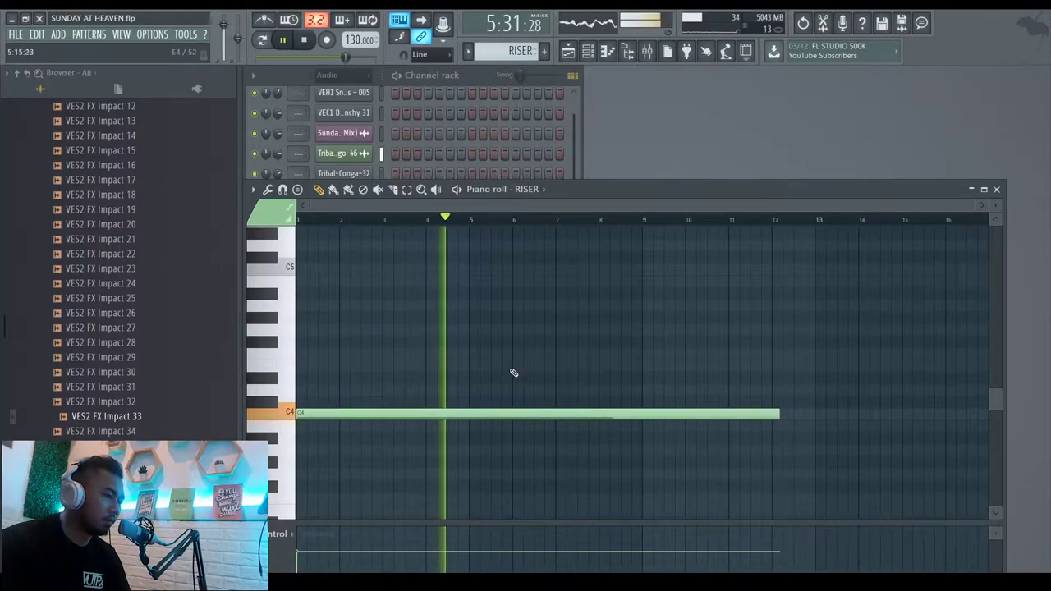
pyautogui.moveTo(781, 414); pyautogui.dragTo(944, 412)
pyautogui.scroll(-1, 451, 375)
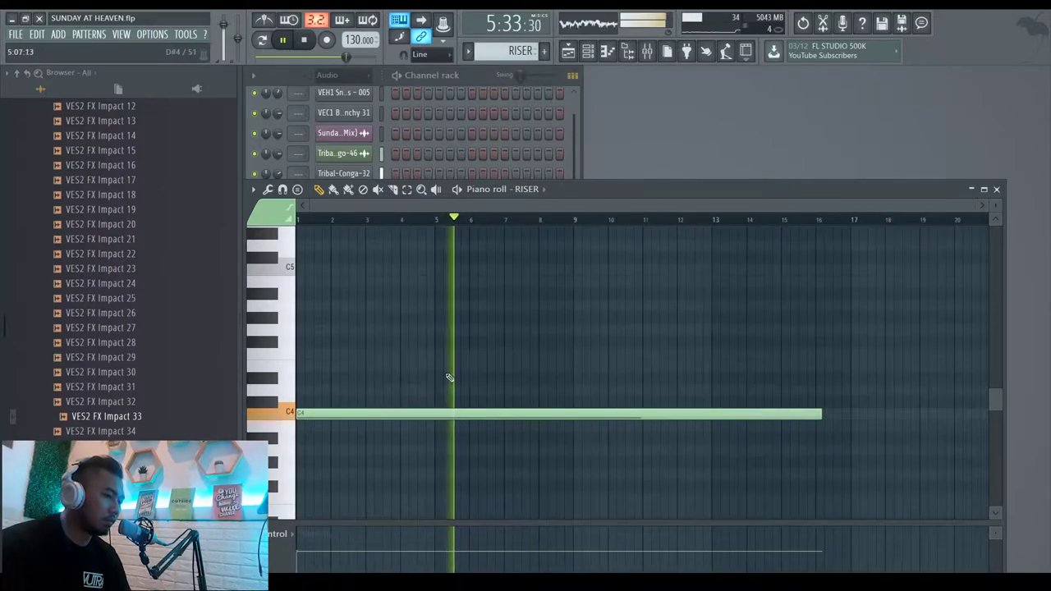
pyautogui.moveTo(822, 415); pyautogui.dragTo(846, 415)
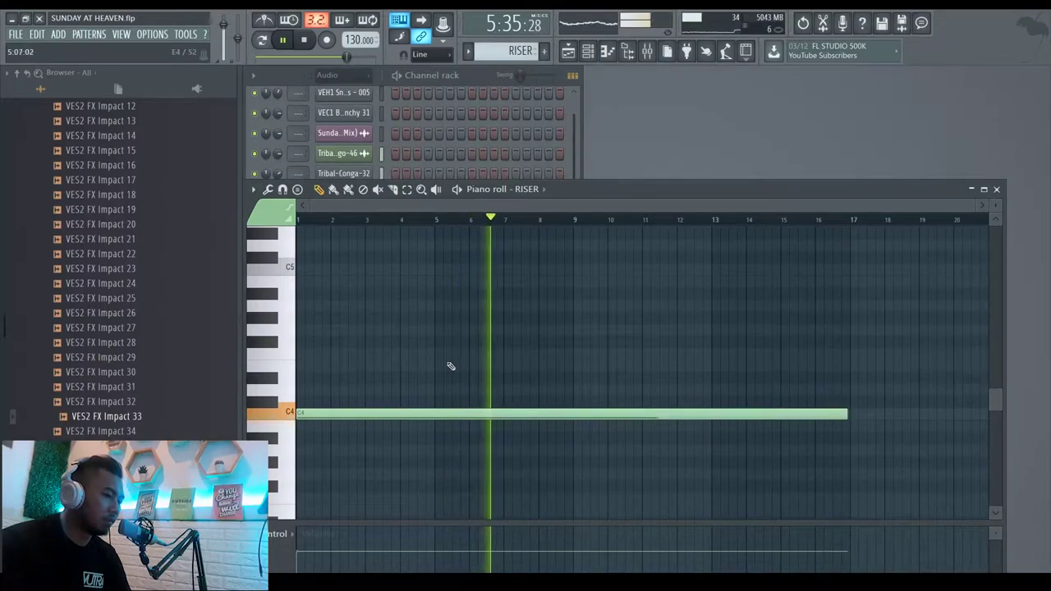
pyautogui.moveTo(848, 413); pyautogui.dragTo(807, 413)
# Listen to the lengthened RISER clip in the playlist, return the play position to bar 160 and close the pattern editors.
pyautogui.click(568, 53)
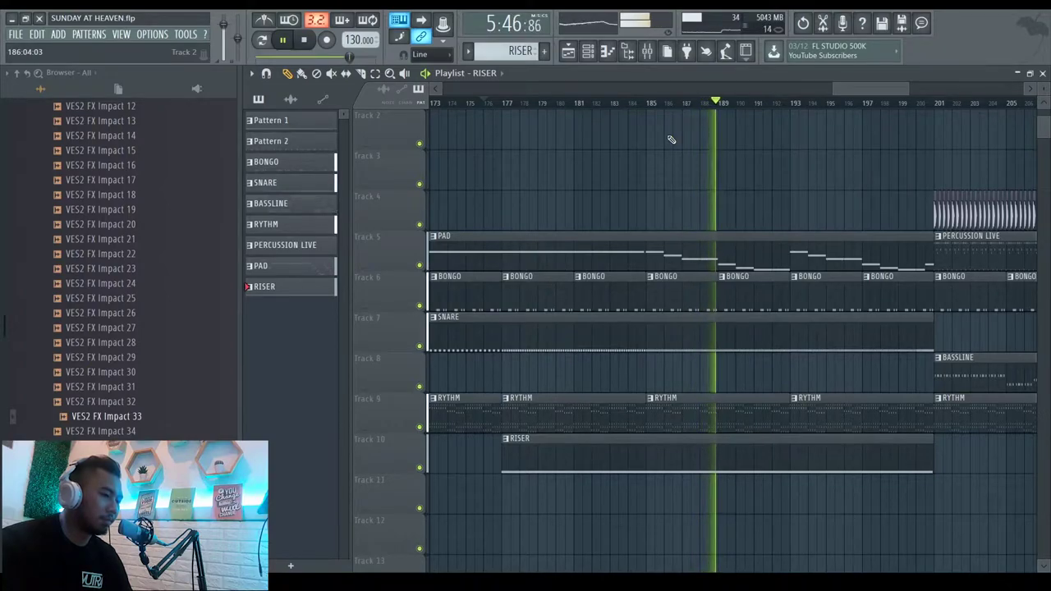
pyautogui.keyDown('ctrl'); pyautogui.scroll(-4, 821, 162); pyautogui.keyUp('ctrl')
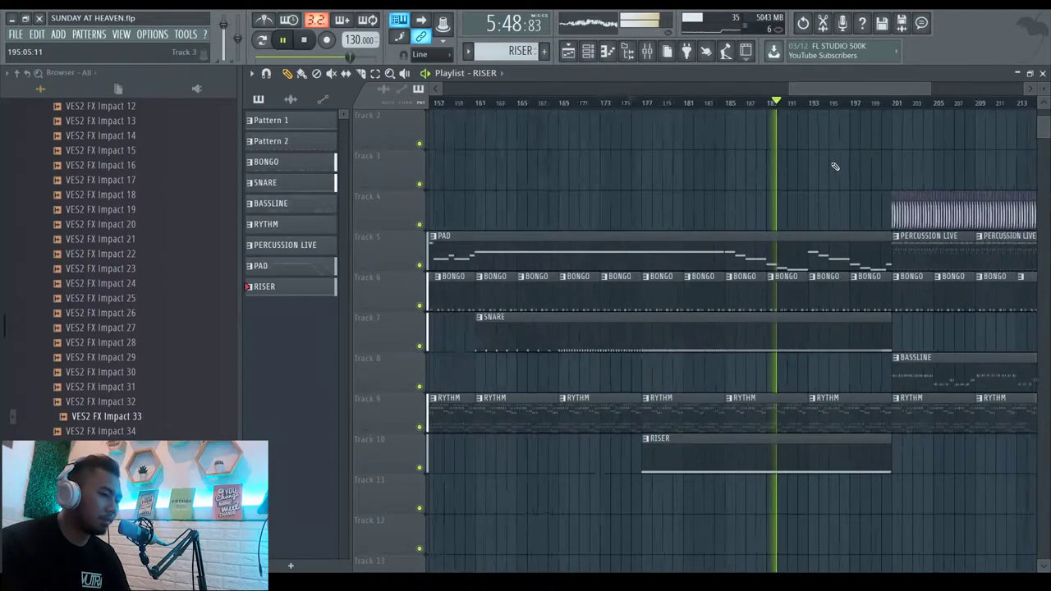
pyautogui.keyDown('ctrl'); pyautogui.scroll(4, 714, 177); pyautogui.keyUp('ctrl')
pyautogui.press('space')
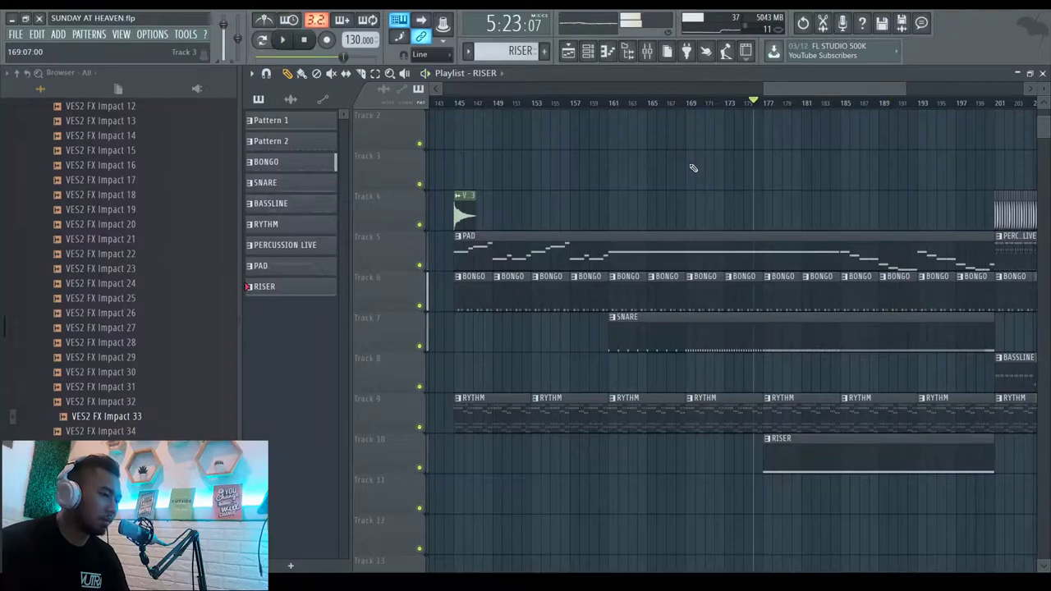
pyautogui.click(602, 106)
pyautogui.click(1041, 73)
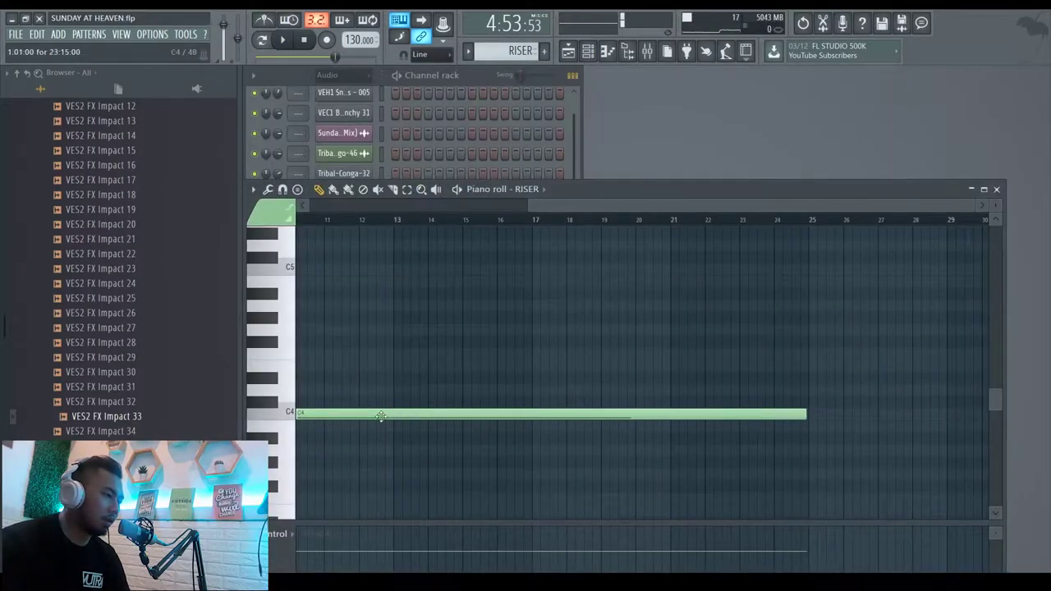
pyautogui.click(997, 190)
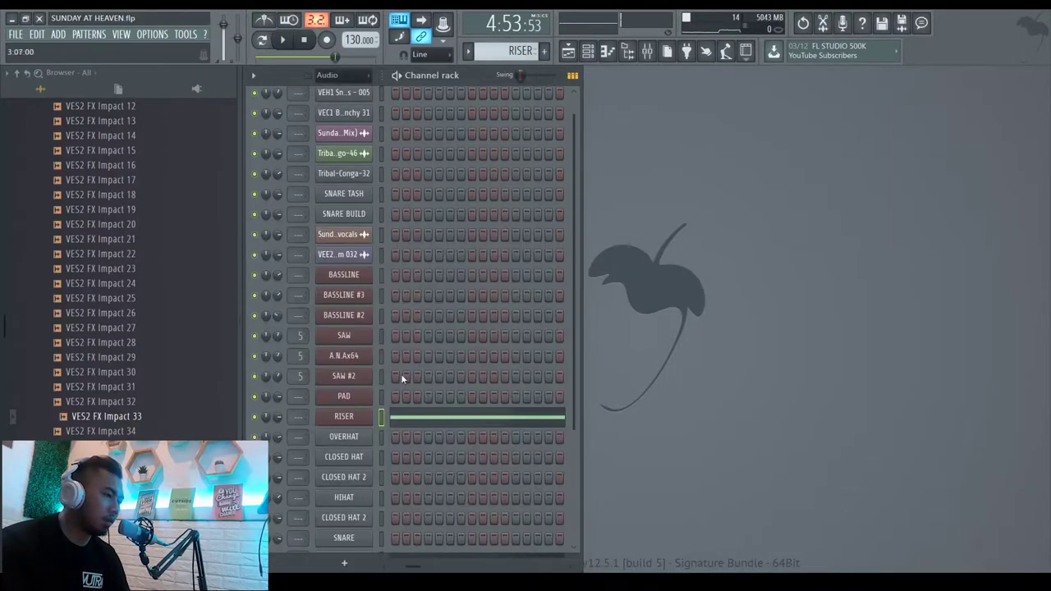
# Record the RISER UP pattern's sound in Edison on mixer insert 20 and stop the recording after it fades out.
pyautogui.click(359, 435)
pyautogui.click(775, 159)
pyautogui.click(351, 436)
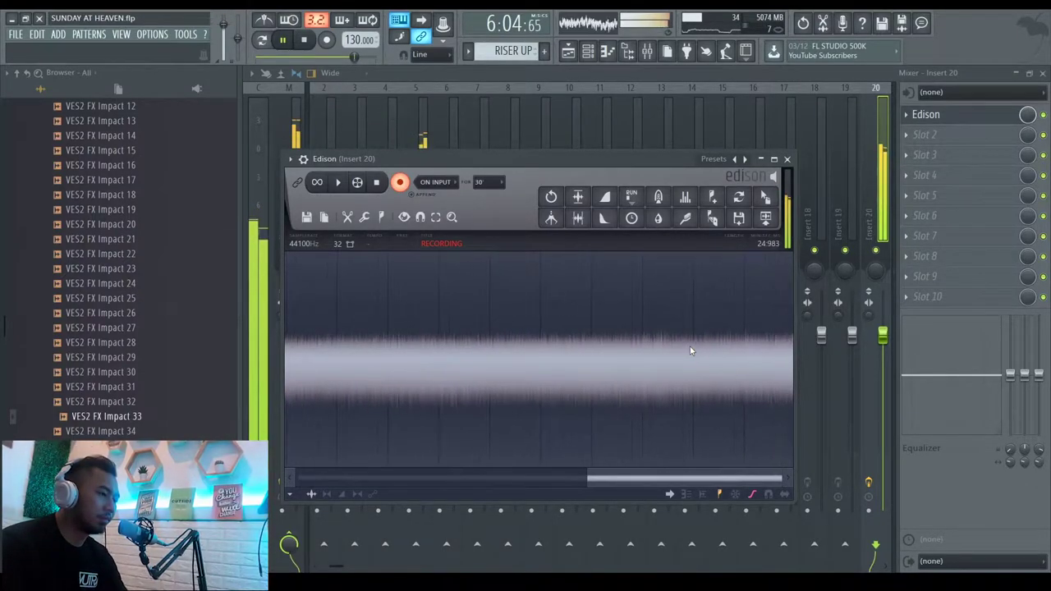
pyautogui.moveTo(417, 166); pyautogui.dragTo(419, 145)
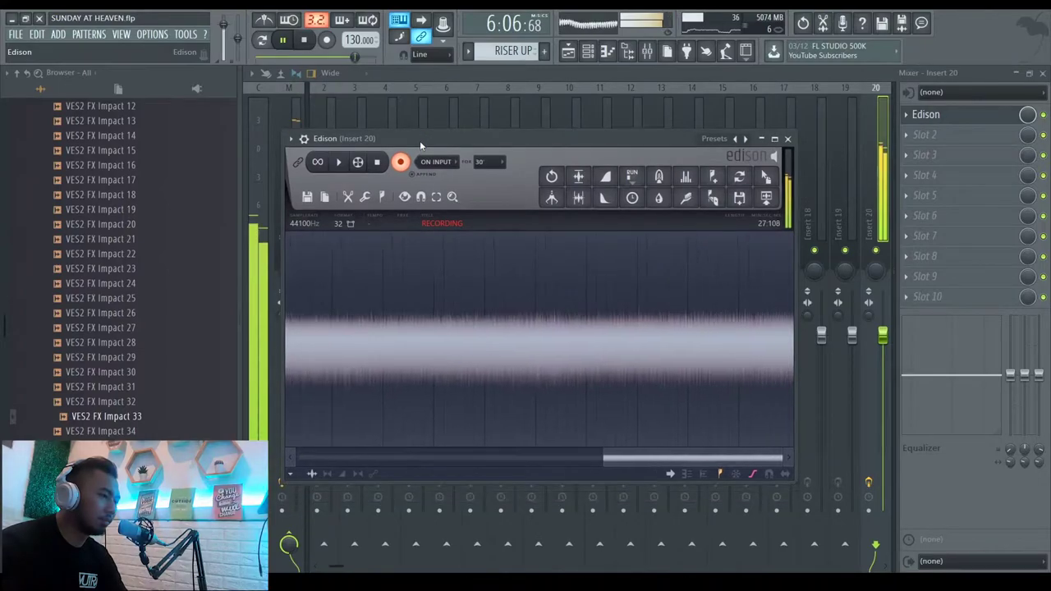
pyautogui.click(378, 163)
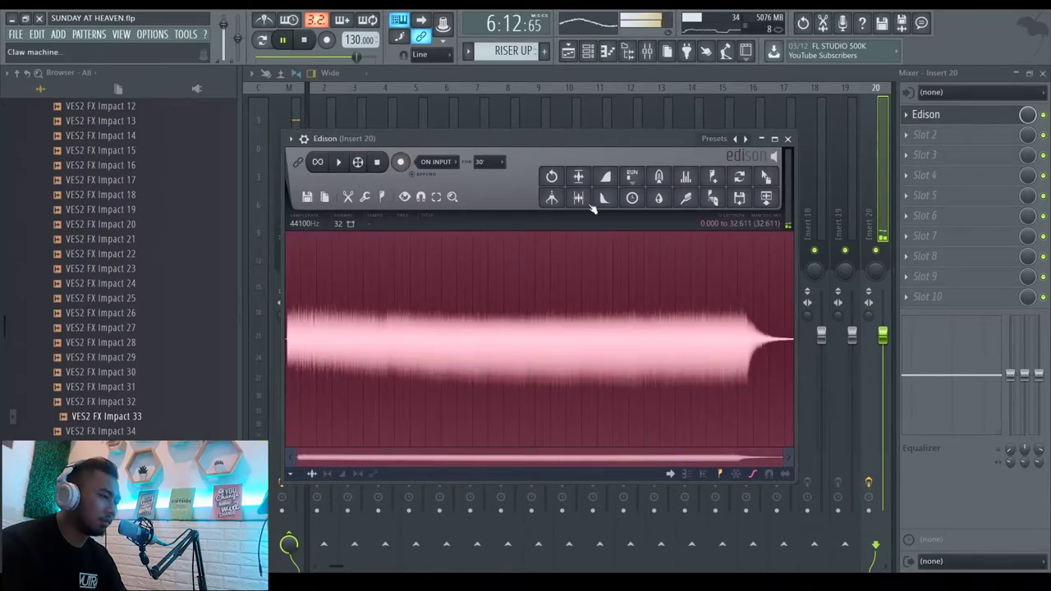
# Place the Edison recording on Track 12 at bar 185, then clear the audio in Edison and close it.
pyautogui.click(1042, 73)
pyautogui.moveTo(765, 197); pyautogui.dragTo(663, 534)
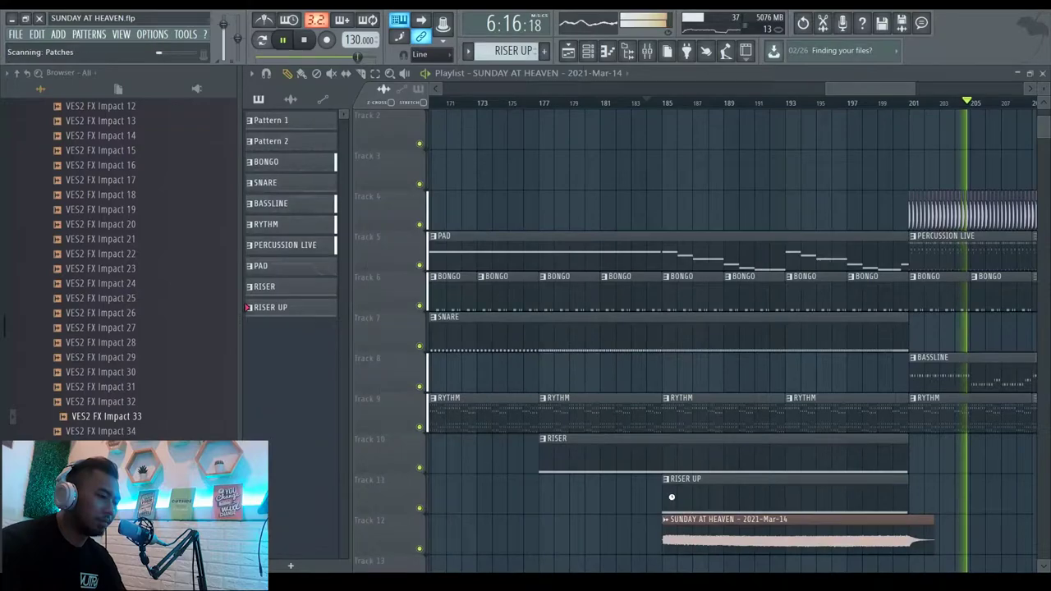
pyautogui.click(1042, 73)
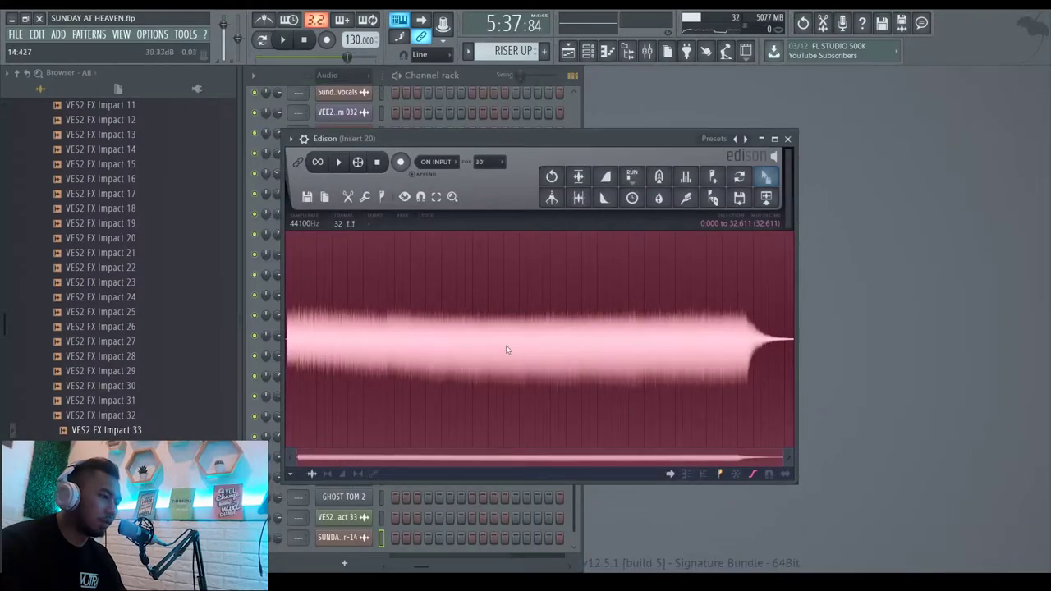
pyautogui.press('Delete')
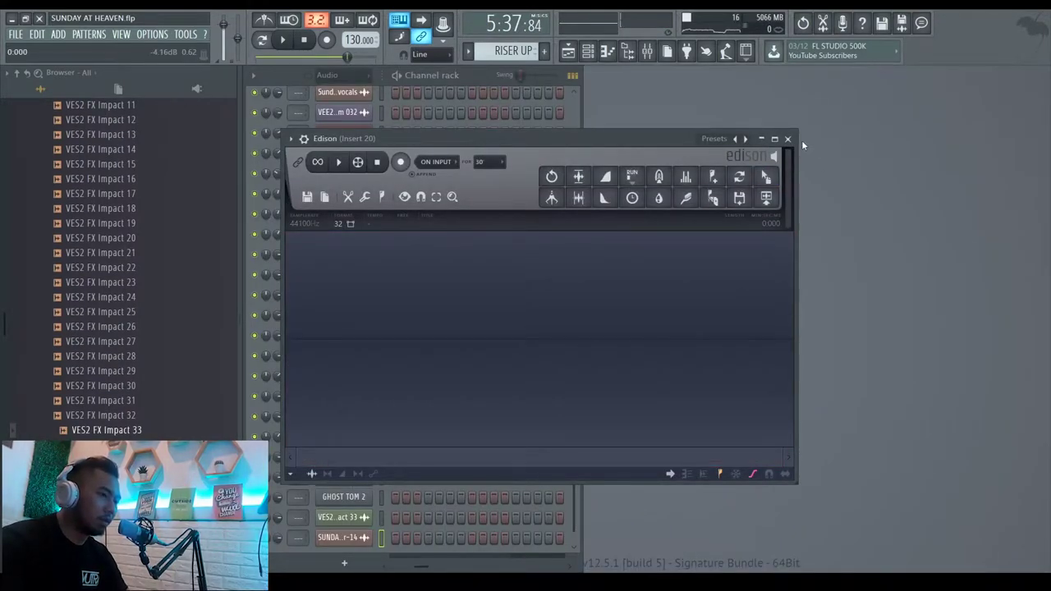
pyautogui.click(787, 139)
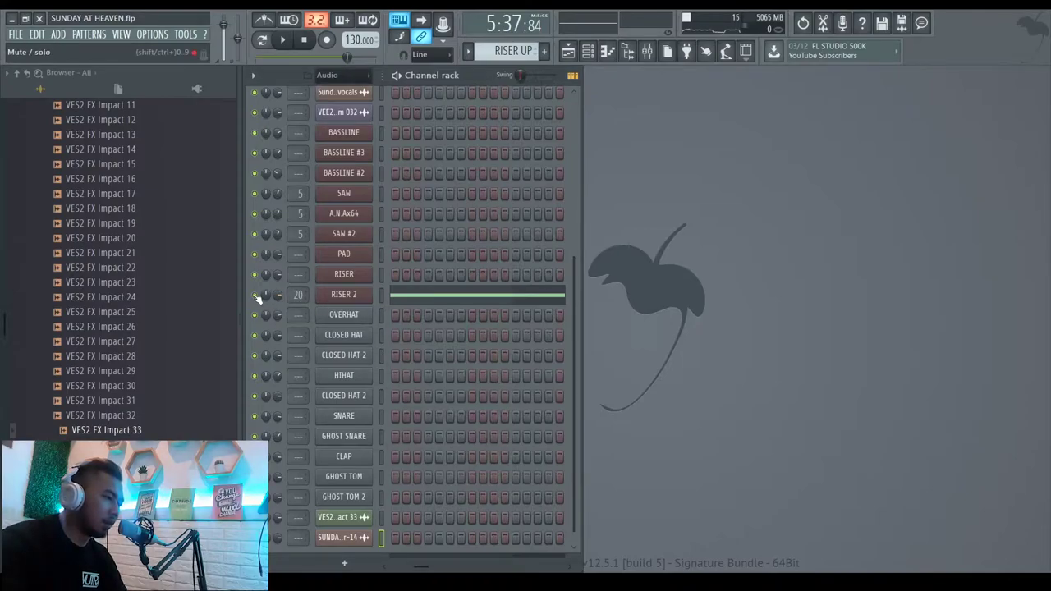
# Nudge the recorded riser clip on Track 12 to start at about 184:15:19 and remove the RISER UP clip from Track 11.
pyautogui.click(568, 53)
pyautogui.scroll(5, 611, 530)
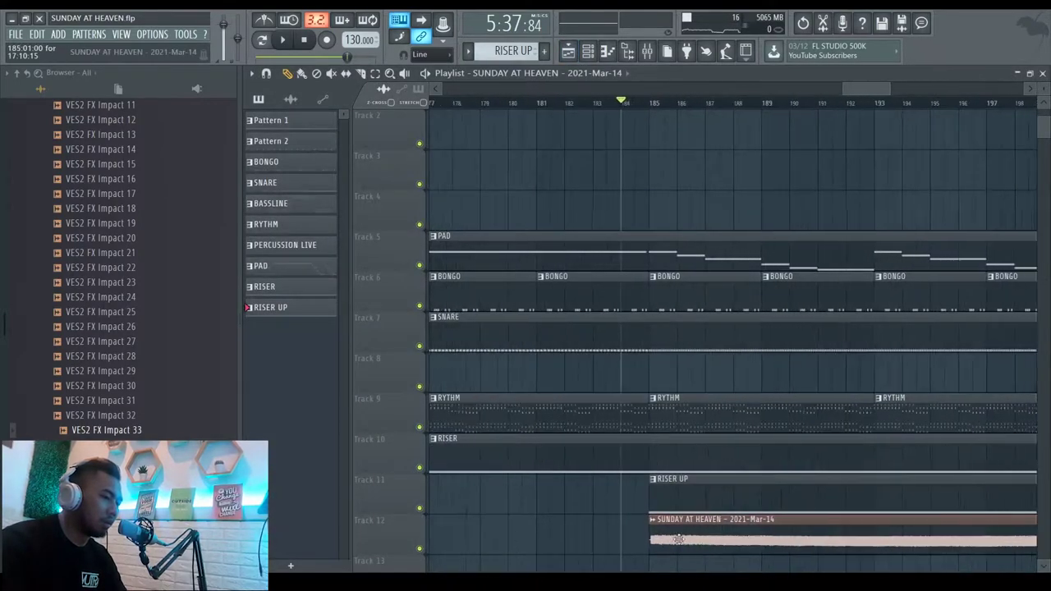
pyautogui.scroll(3, 612, 529)
pyautogui.moveTo(601, 526); pyautogui.dragTo(578, 519)
pyautogui.scroll(-3, 593, 498)
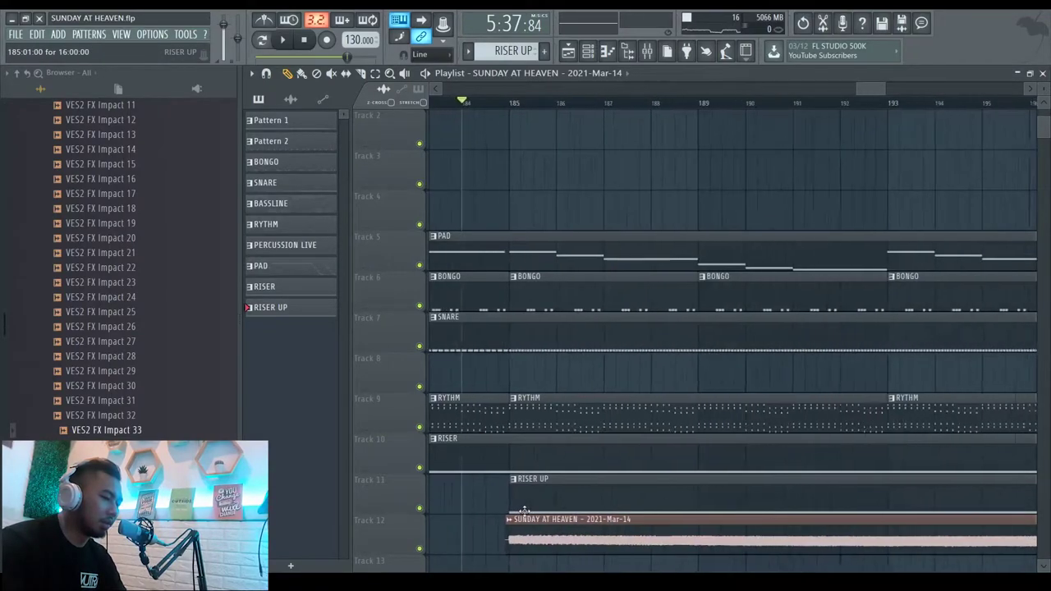
# Play the build-up from about bars 197 and 198 and examine the recorded riser against the transition at bar 201.
pyautogui.click(741, 102)
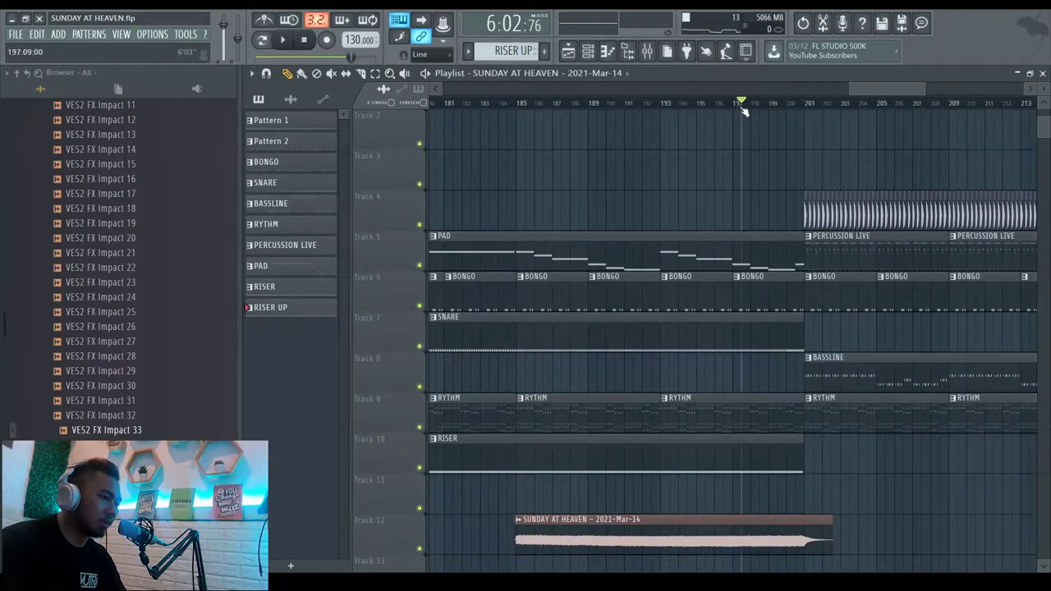
pyautogui.press('space')
pyautogui.press('space')
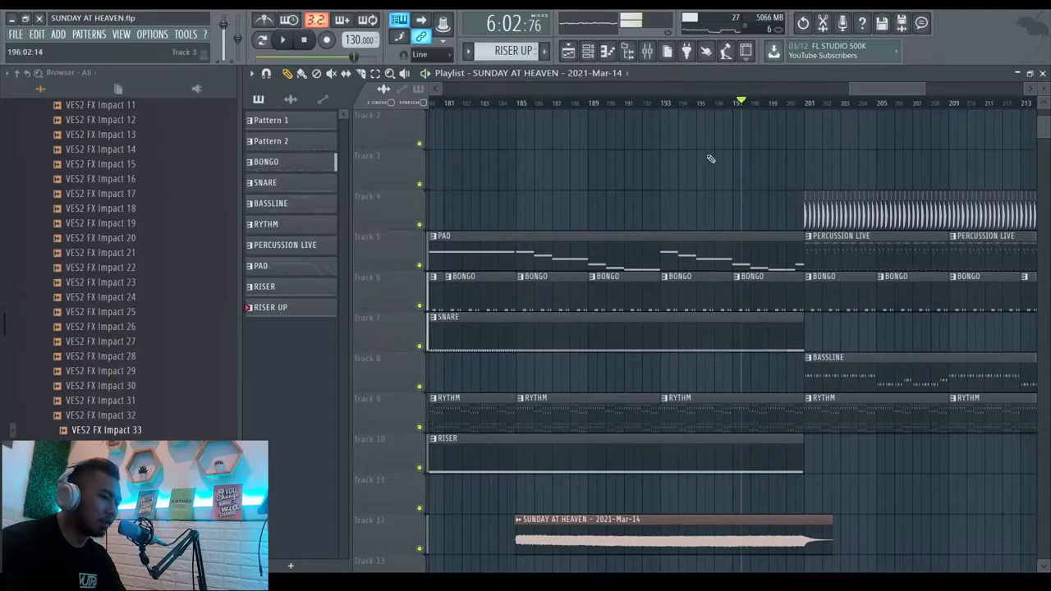
pyautogui.click(594, 103)
pyautogui.scroll(-2, 741, 485)
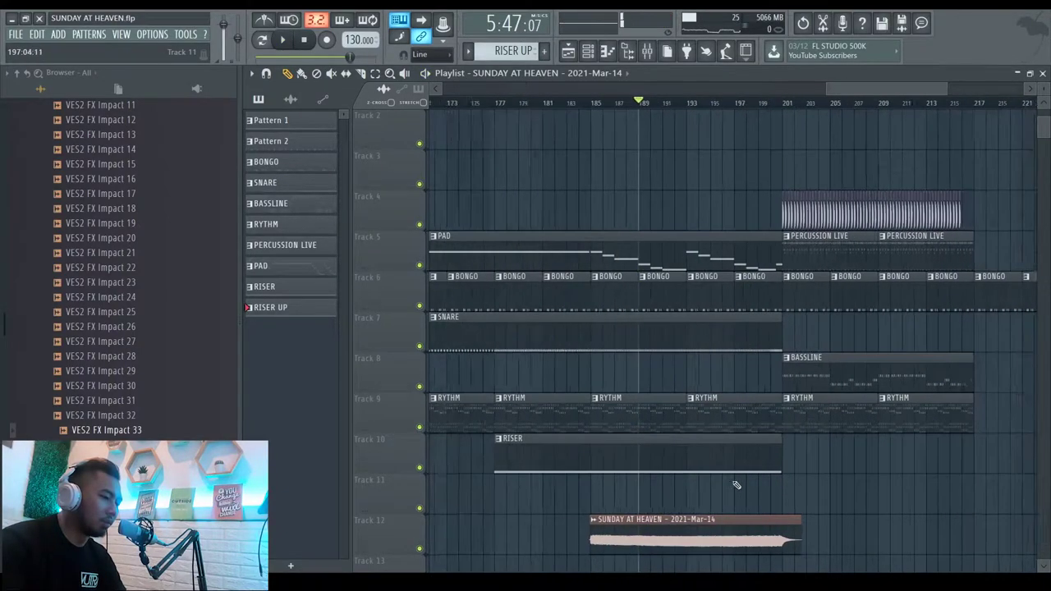
pyautogui.scroll(2, 686, 470)
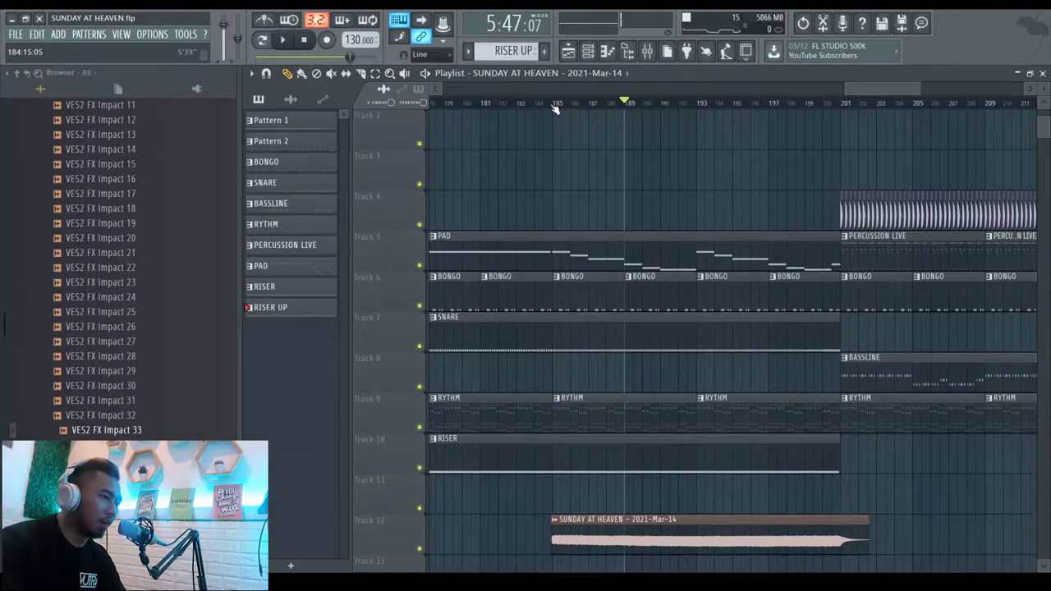
pyautogui.click(797, 104)
pyautogui.press('space')
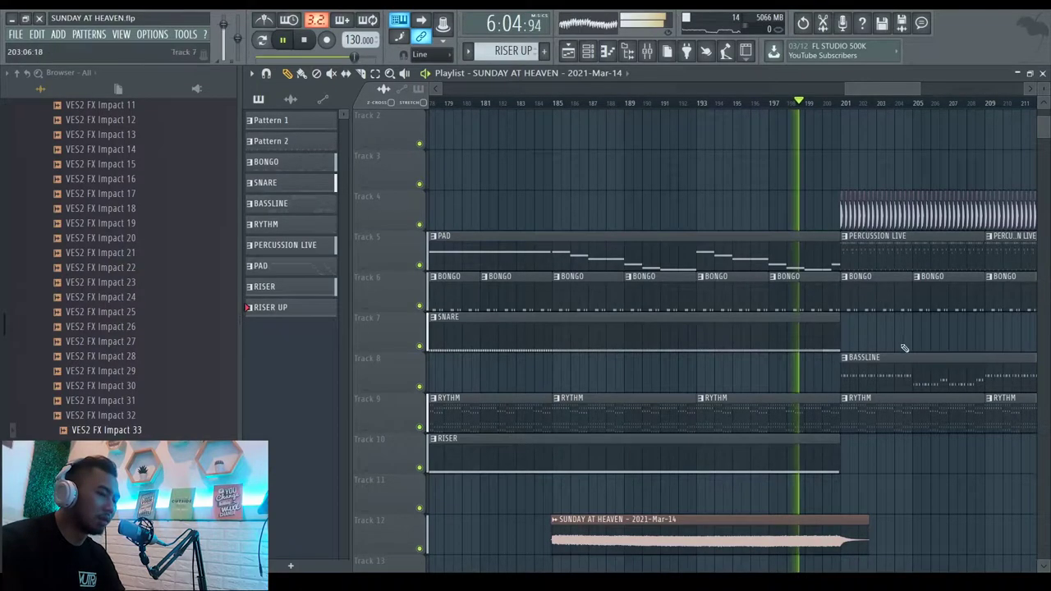
pyautogui.scroll(-1, 893, 335)
pyautogui.press('space')
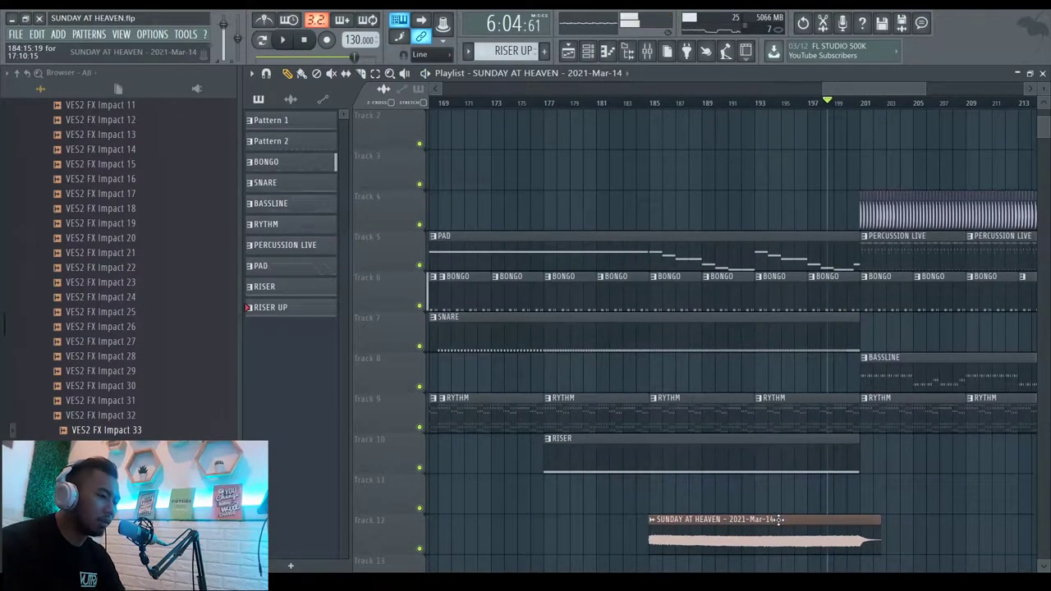
# Route the recorded riser clip's channel to mixer insert 20 and name that insert RISER 2.
pyautogui.doubleClick(779, 520)
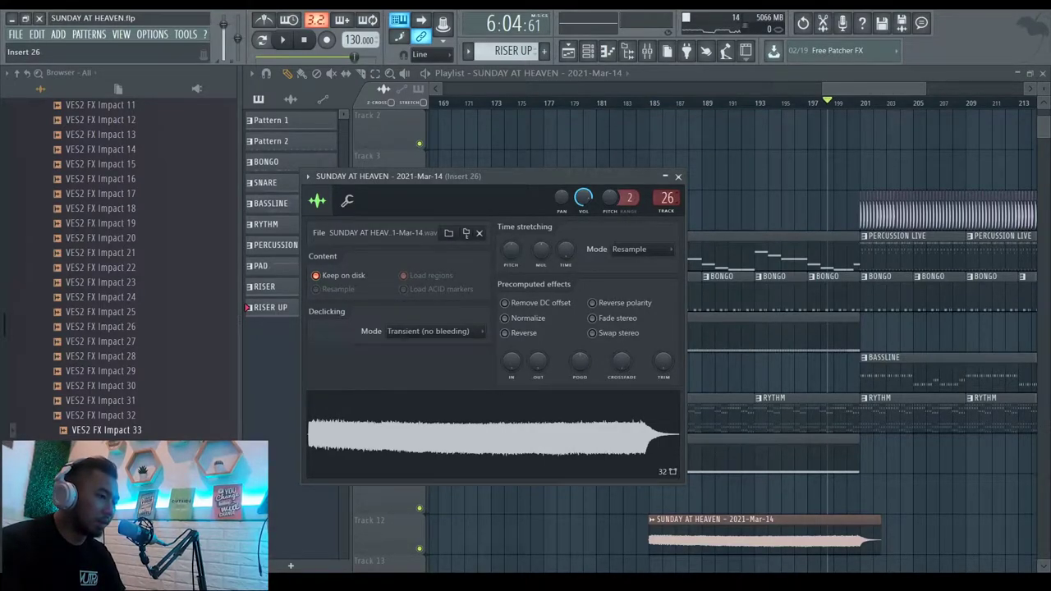
pyautogui.moveTo(666, 198); pyautogui.dragTo(666, 207)
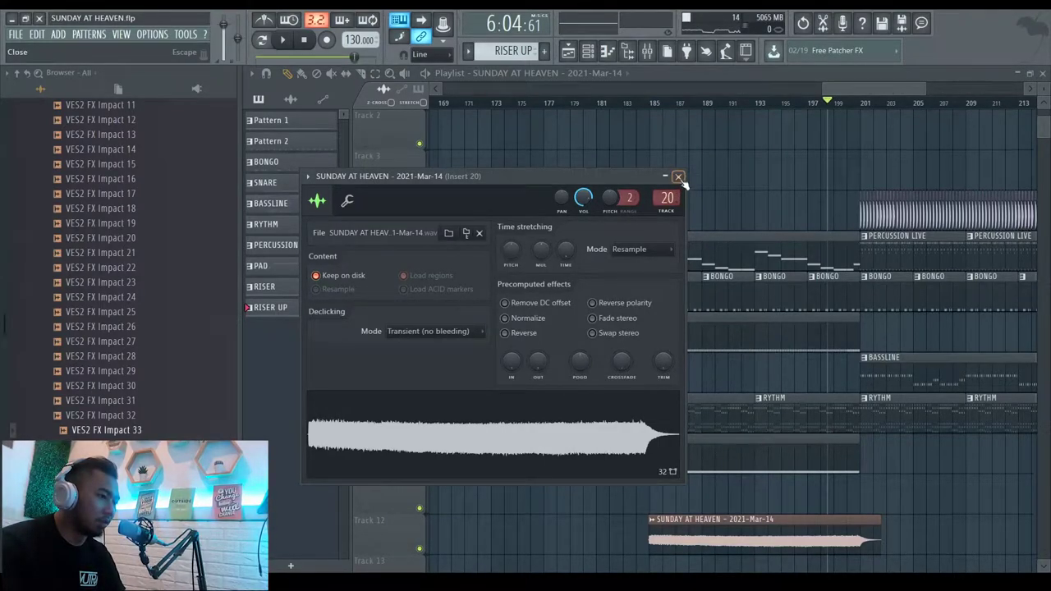
pyautogui.click(678, 177)
pyautogui.press('F9')
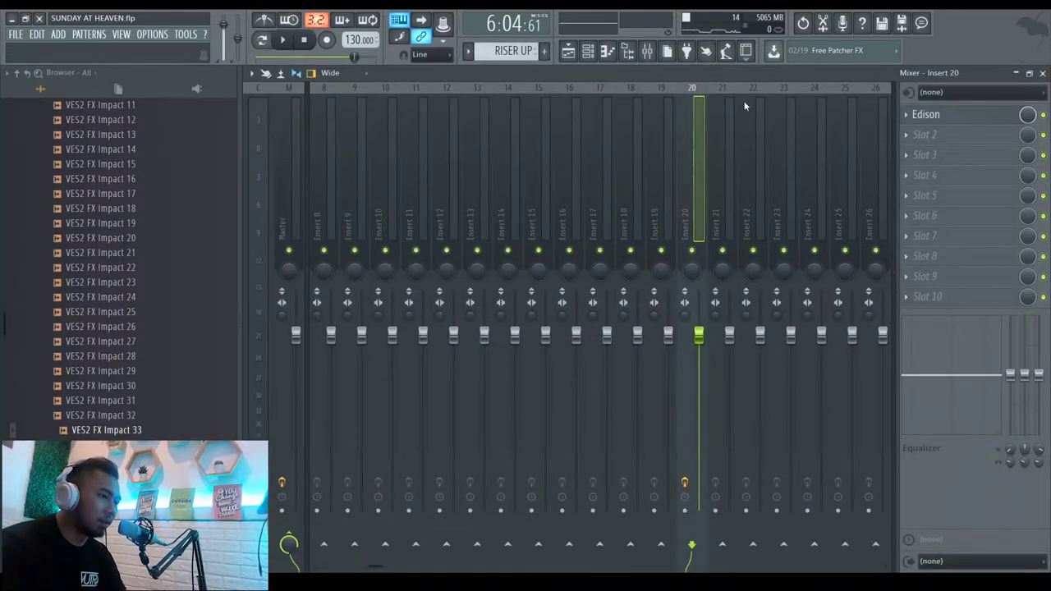
pyautogui.press('Return')
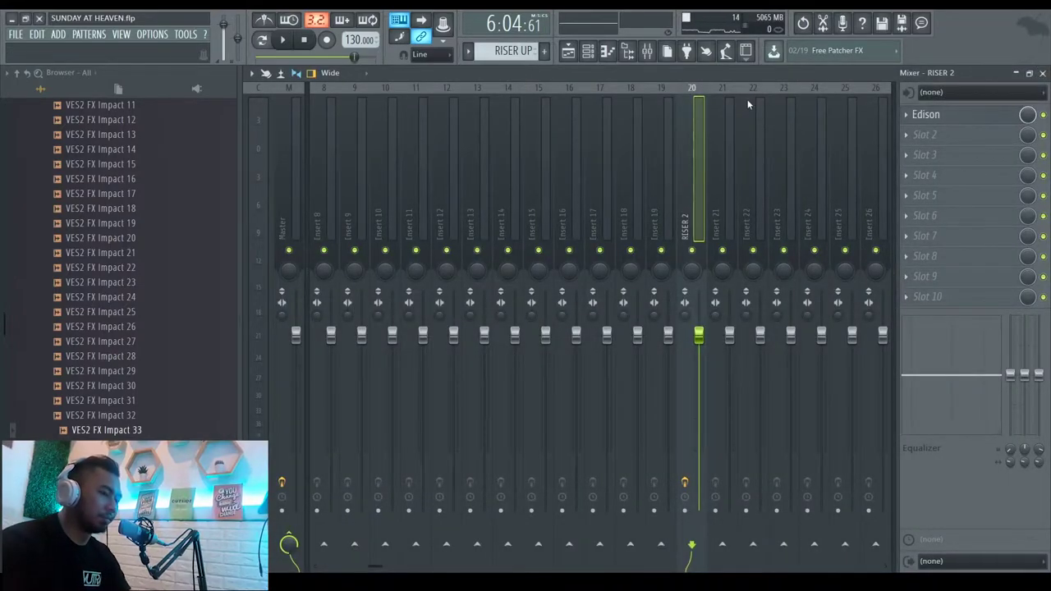
# Disable Edison on the RISER 2 insert and add Gross Beat with the 1/2 Bt Gate volume preset.
pyautogui.click(1043, 115)
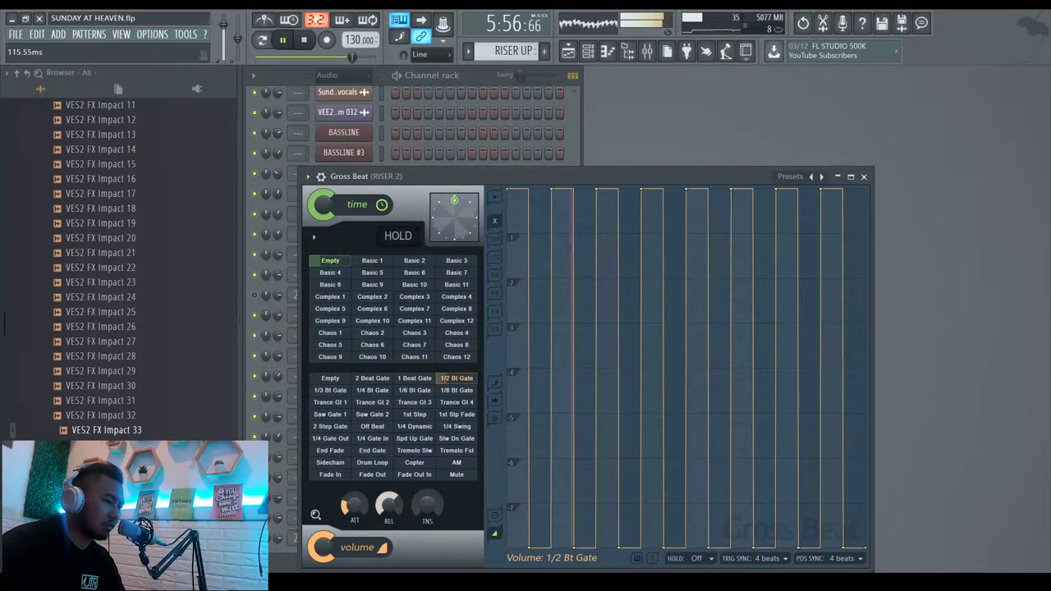
pyautogui.click(864, 176)
pyautogui.click(647, 51)
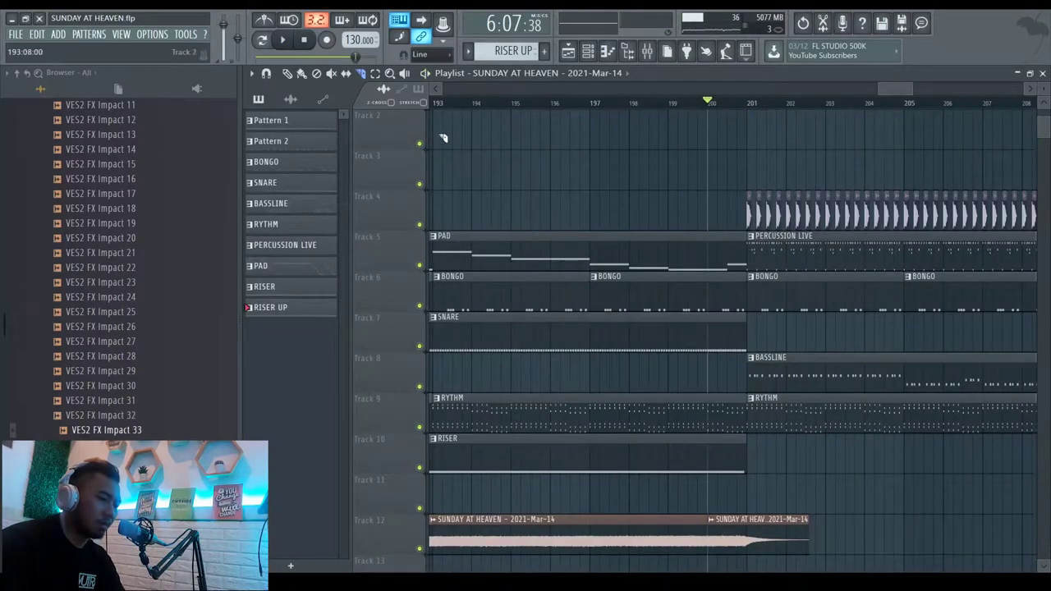
# Copy the recorded riser's slice from bar 200 to bar 201 on Track 12, trim its start and play the transition.
pyautogui.click(288, 74)
pyautogui.moveTo(767, 522)
pyautogui.mouseDown()
pyautogui.moveTo(842, 523)
pyautogui.moveTo(819, 523)
pyautogui.mouseUp()
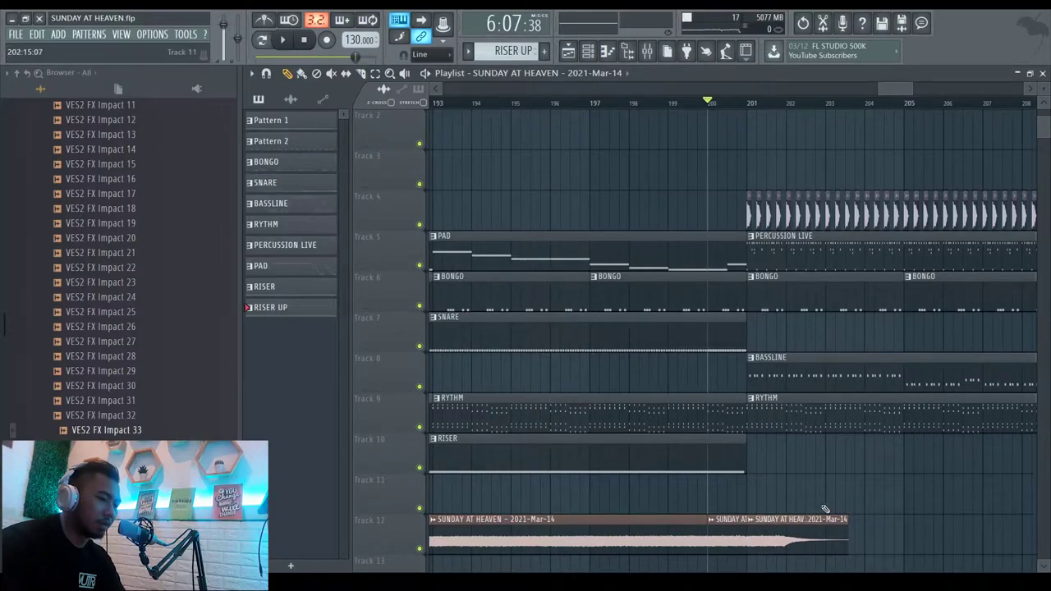
pyautogui.press('space')
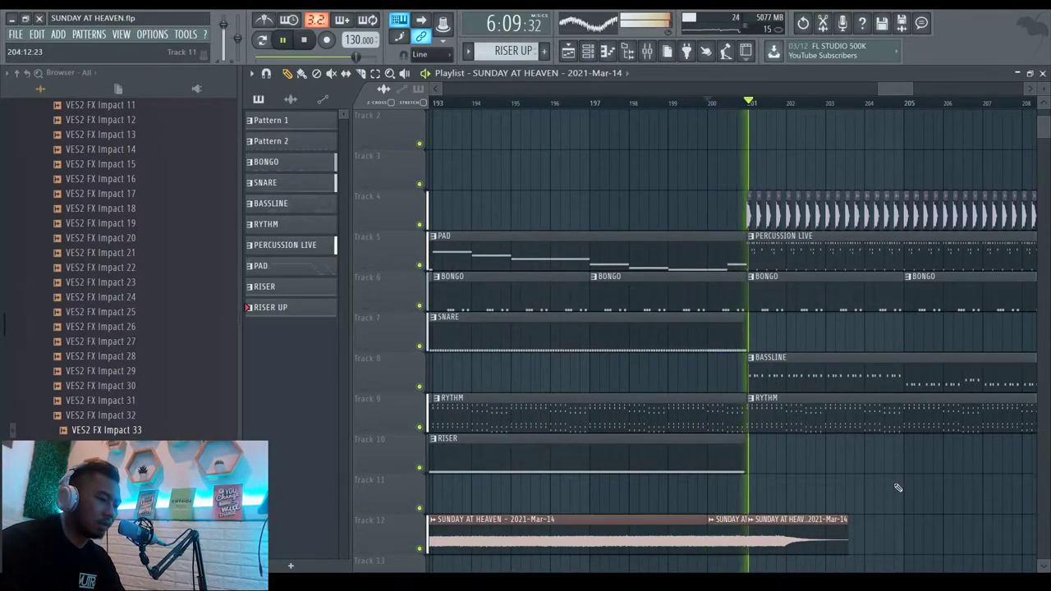
pyautogui.moveTo(749, 530); pyautogui.dragTo(775, 523)
pyautogui.press('space')
pyautogui.press('space')
# Replace the fading slice at bar 201 on Track 12 with repeated sustained slices so the tail starts at about bar 203.
pyautogui.scroll(2, 775, 523)
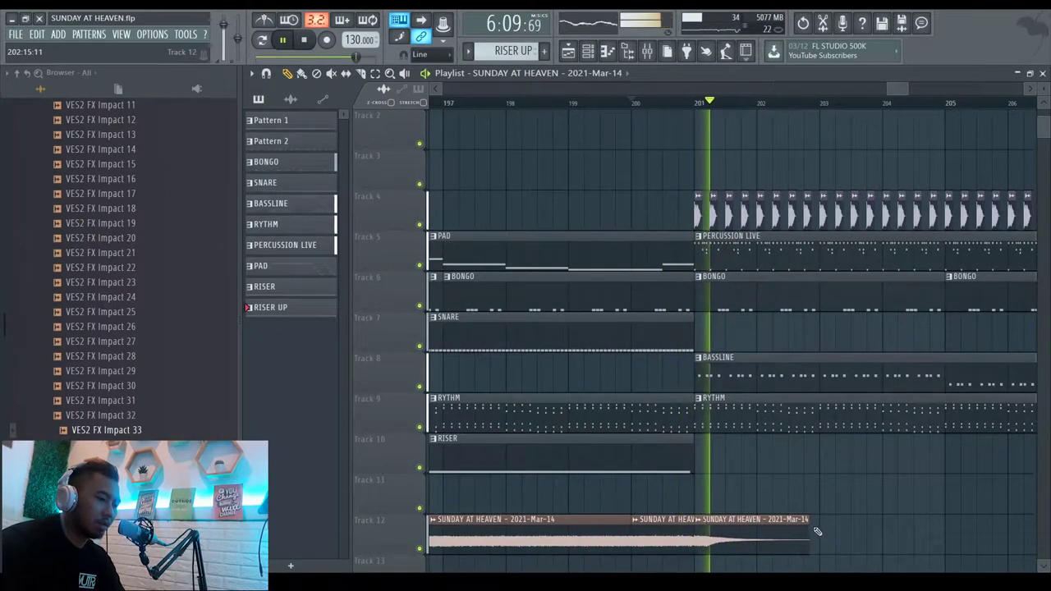
pyautogui.scroll(3, 762, 528)
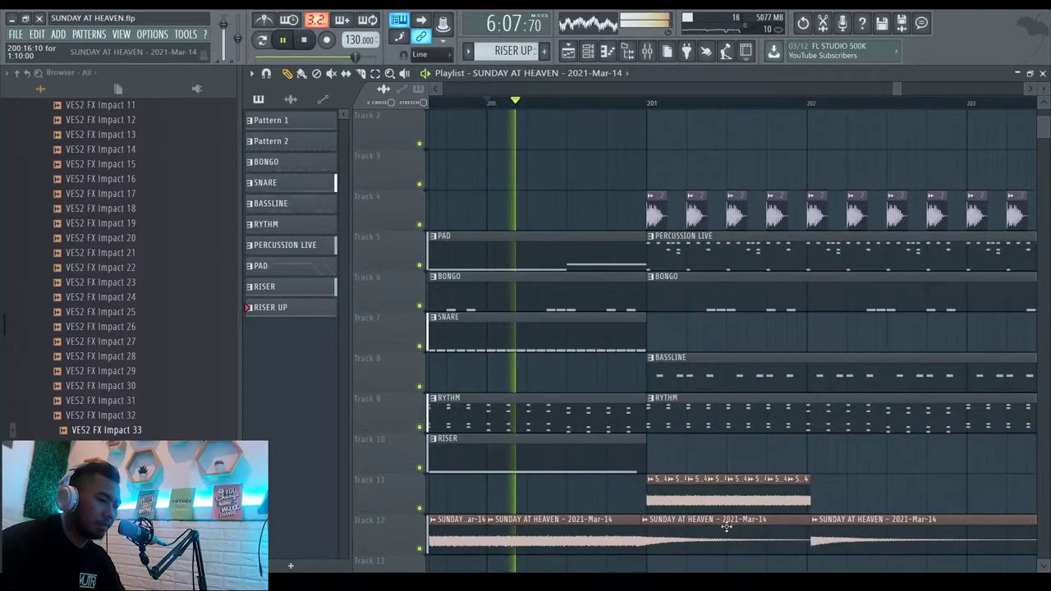
pyautogui.rightClick(728, 526)
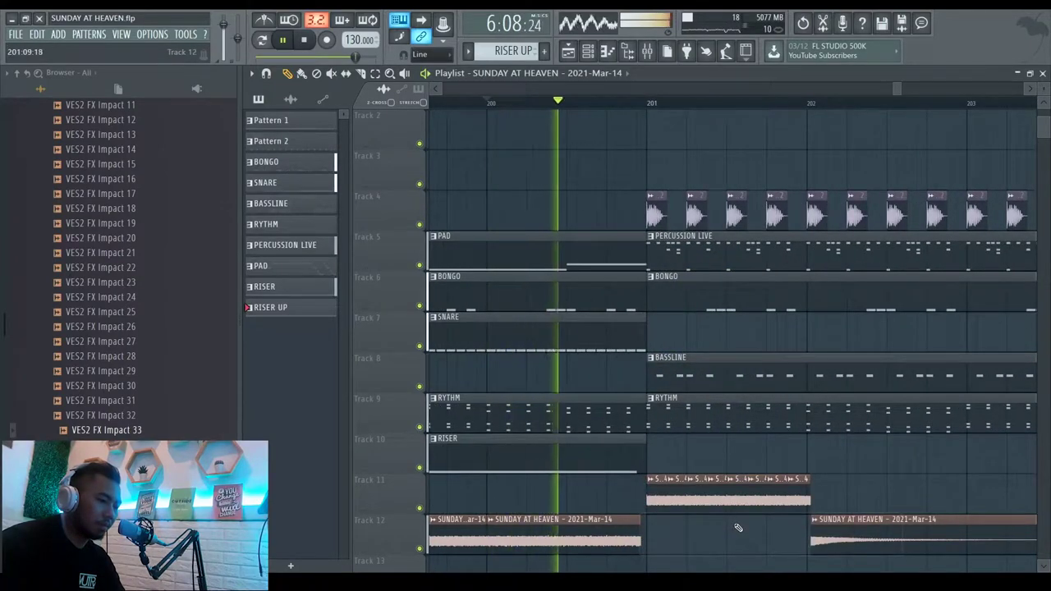
pyautogui.moveTo(639, 521); pyautogui.dragTo(644, 518)
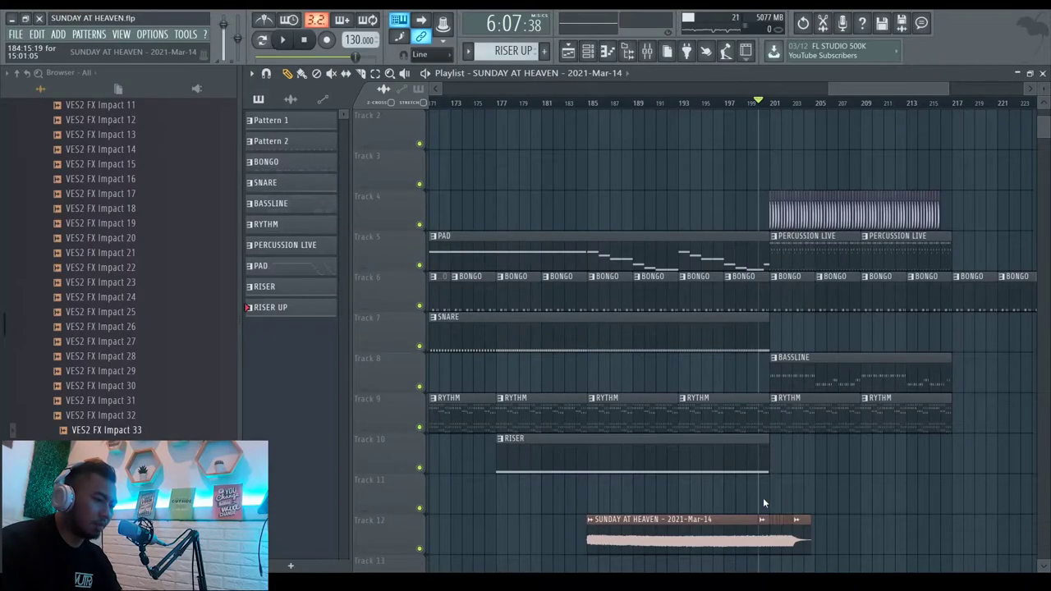
# Shape a curved volume fade-in at the start of the recorded riser on Track 12 and a fade-out after bar 201.
pyautogui.click(822, 510)
pyautogui.moveTo(588, 526); pyautogui.dragTo(586, 547)
pyautogui.rightClick(614, 525)
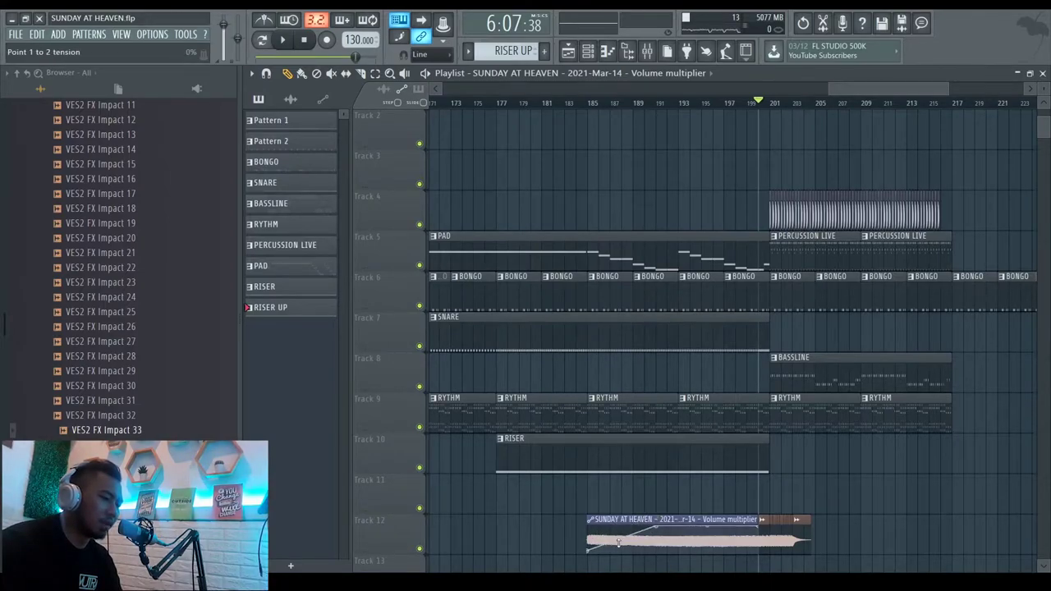
pyautogui.moveTo(618, 537); pyautogui.dragTo(621, 530)
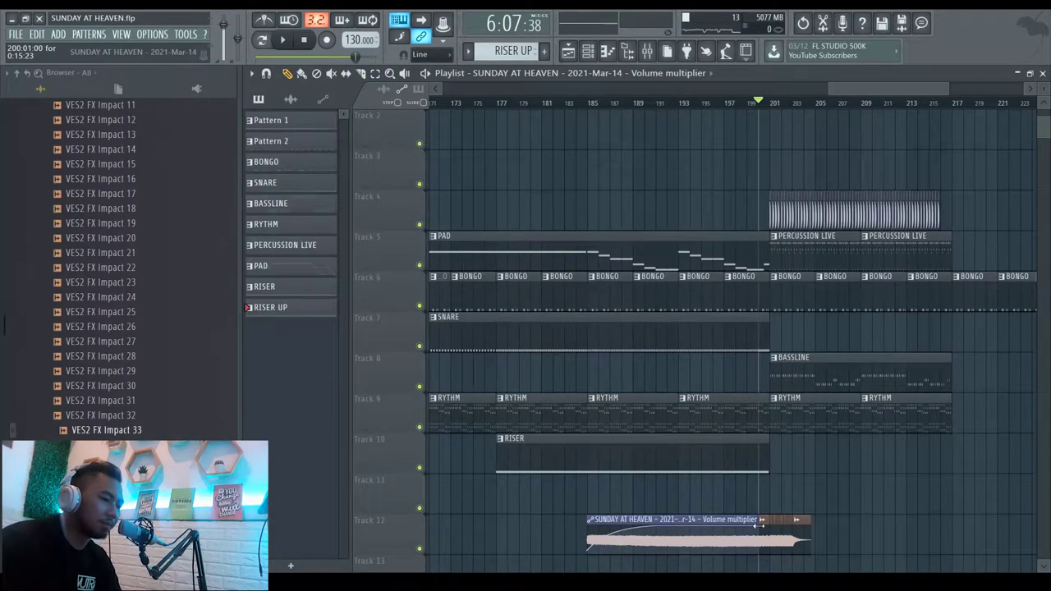
pyautogui.press('space')
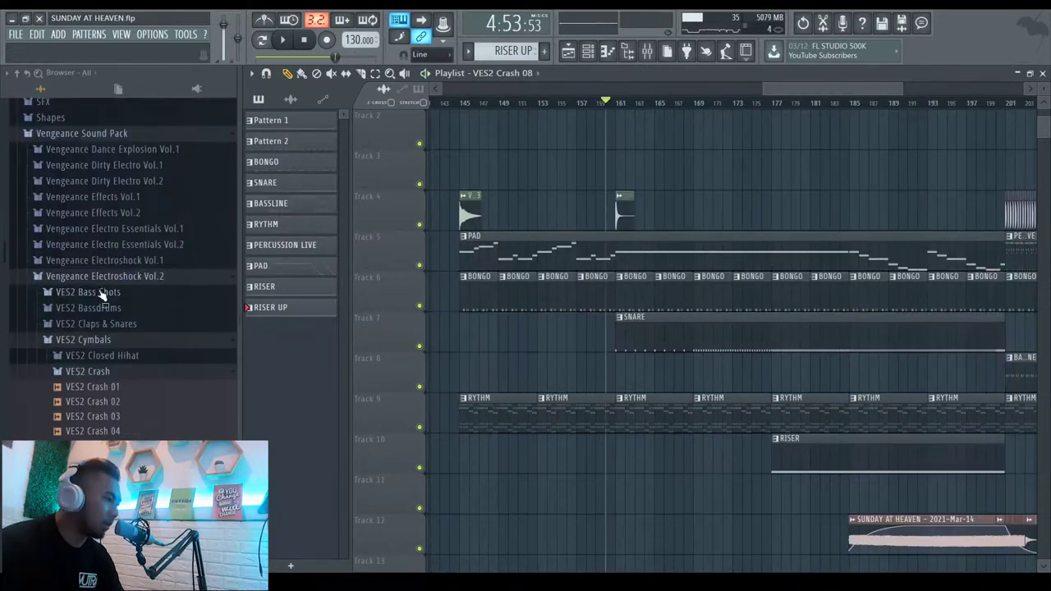
# Collapse the Vengeance Electroshock Vol.2 samples and open the VFX2 Sweeps Long sample folder.
pyautogui.click(105, 272)
pyautogui.scroll(5, 103, 287)
pyautogui.click(91, 361)
pyautogui.click(91, 361)
pyautogui.scroll(-4, 132, 355)
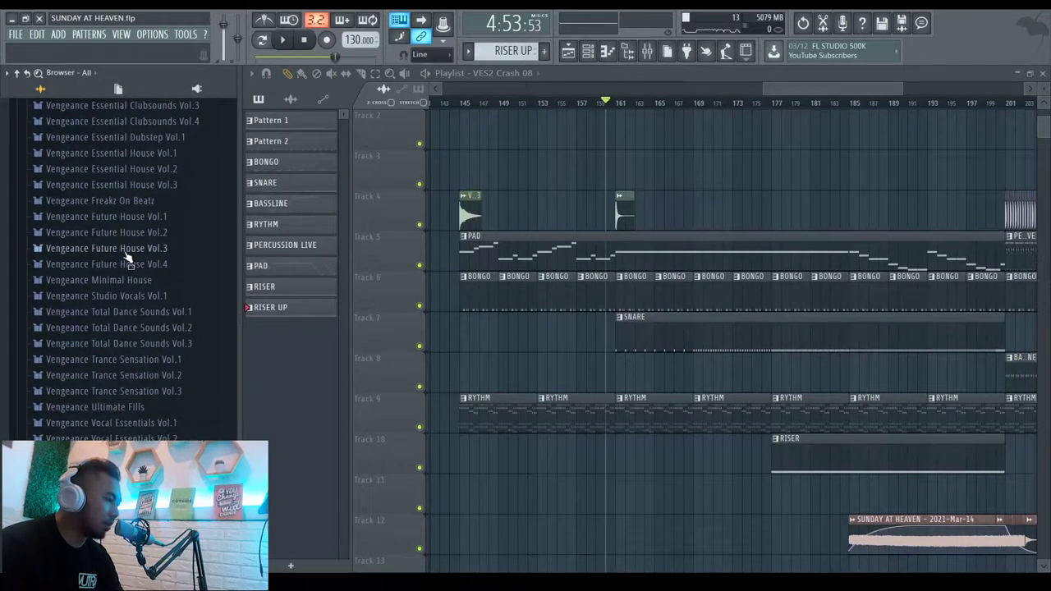
pyautogui.scroll(5, 132, 288)
pyautogui.click(130, 156)
pyautogui.scroll(4, 120, 265)
pyautogui.click(125, 284)
pyautogui.click(116, 374)
pyautogui.click(113, 332)
pyautogui.click(120, 122)
# Place the VFX2 Sweeps Long 25 sample on Track 13 at bar 161 and play it from about bar 177.
pyautogui.scroll(-4, 765, 328)
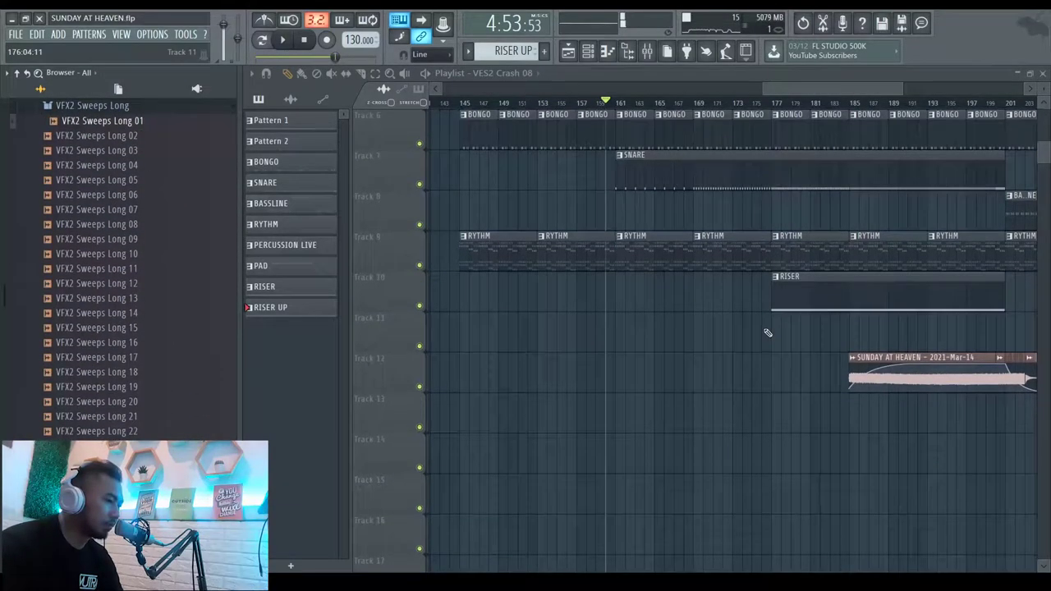
pyautogui.scroll(-4, 115, 192)
pyautogui.moveTo(103, 298); pyautogui.dragTo(502, 415)
pyautogui.press('space')
pyautogui.moveTo(596, 403); pyautogui.dragTo(713, 403)
pyautogui.click(796, 103)
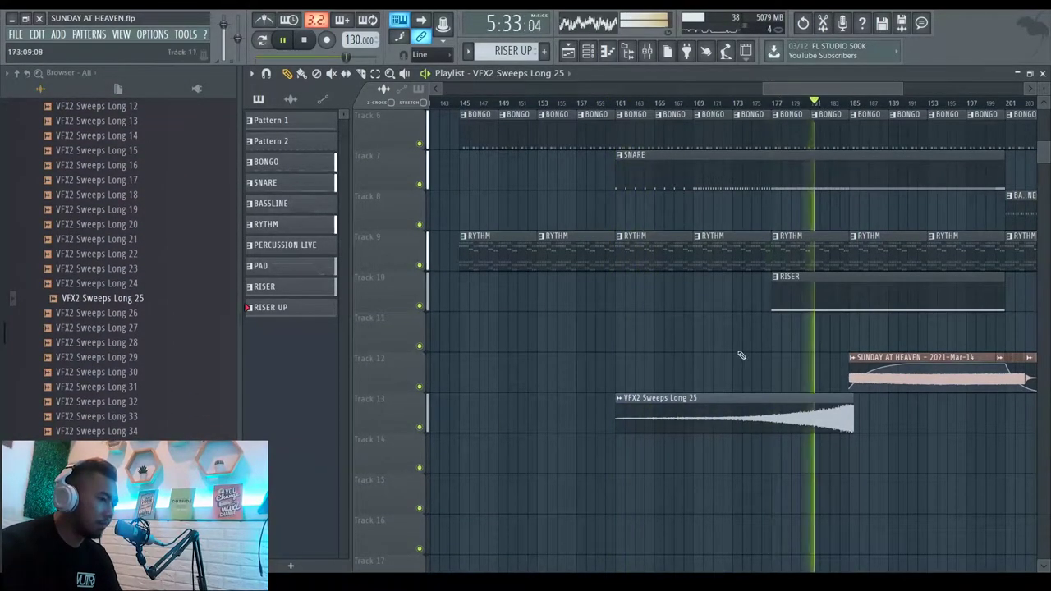
# Play the sweep's end around bar 185 and lower the VFX2 Sweeps Long 25 channel's volume.
pyautogui.hscroll(3, 793, 227)
pyautogui.scroll(2, 833, 344)
pyautogui.press('space')
pyautogui.press('space')
pyautogui.press('space')
pyautogui.scroll(5, 723, 375)
pyautogui.doubleClick(568, 410)
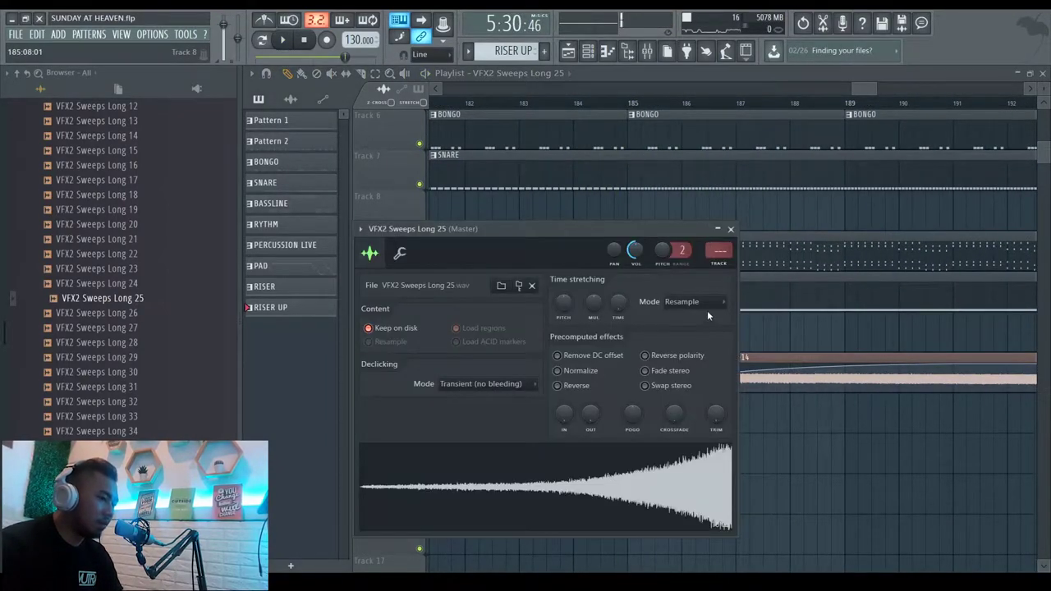
pyautogui.click(730, 229)
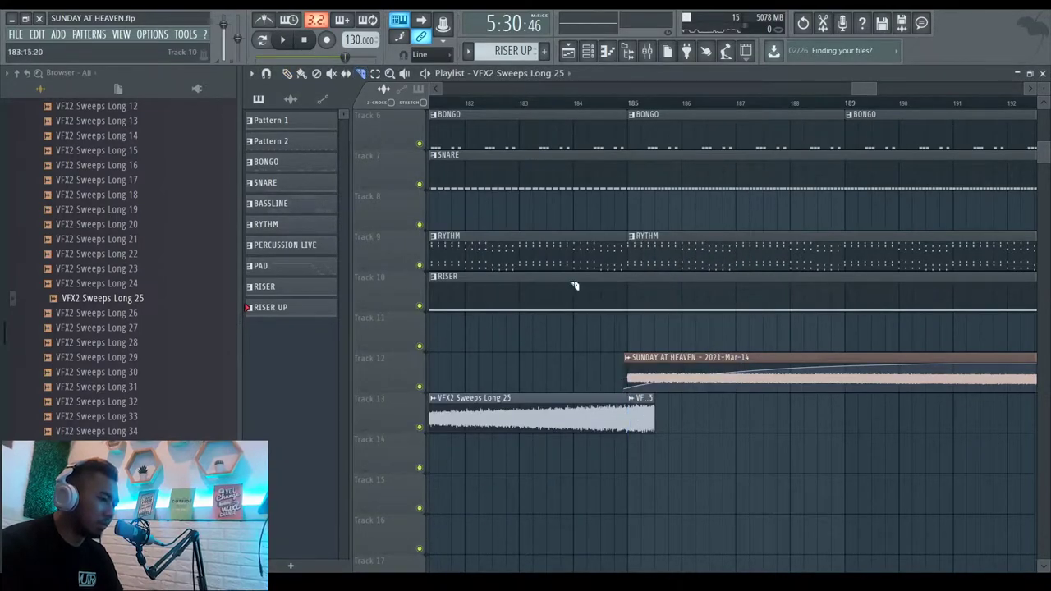
# Repeat the sweep's loud end slice along Track 13 from bar 185 up to bar 201 and play the build-up.
pyautogui.press('space')
pyautogui.scroll(-2, 867, 427)
pyautogui.scroll(-3, 936, 451)
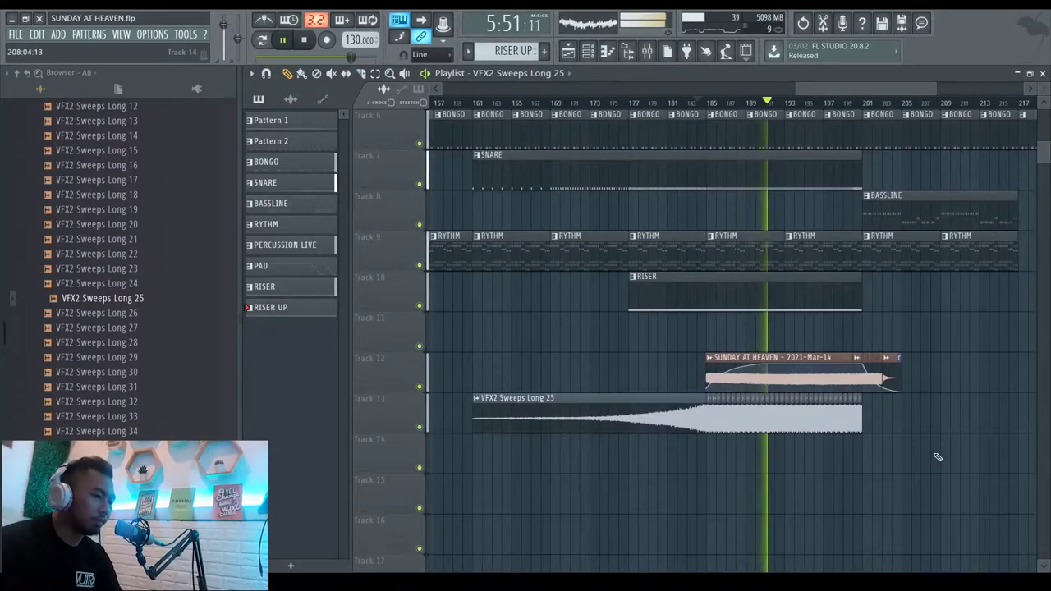
pyautogui.scroll(1, 930, 451)
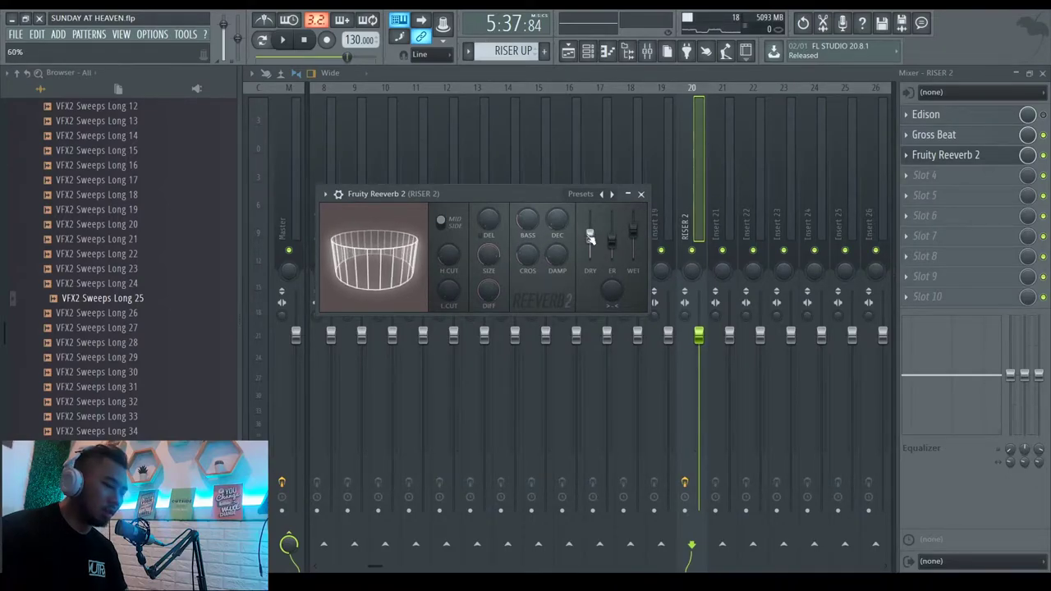
# Raise the wet level of Fruity Reeverb 2 on the RISER 2 insert and set its dry level to 61%.
pyautogui.moveTo(633, 230); pyautogui.dragTo(633, 227)
pyautogui.moveTo(593, 239); pyautogui.dragTo(595, 238)
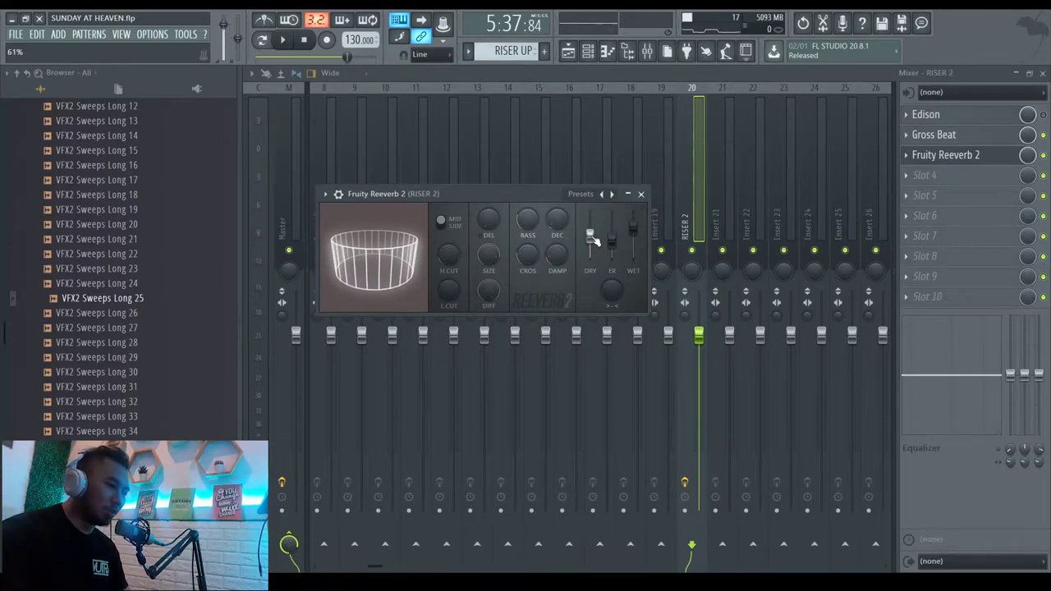
pyautogui.click(641, 194)
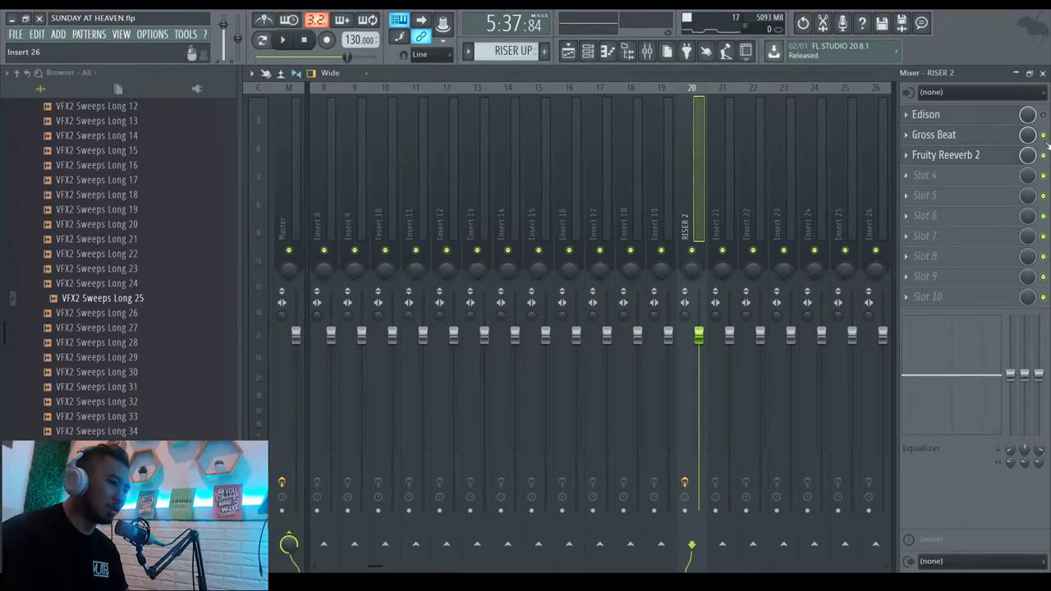
pyautogui.click(1041, 73)
# Mute Track 13 while playing from bar 185 and fine-tune the wet level of the RISER 2 reverb.
pyautogui.press('space')
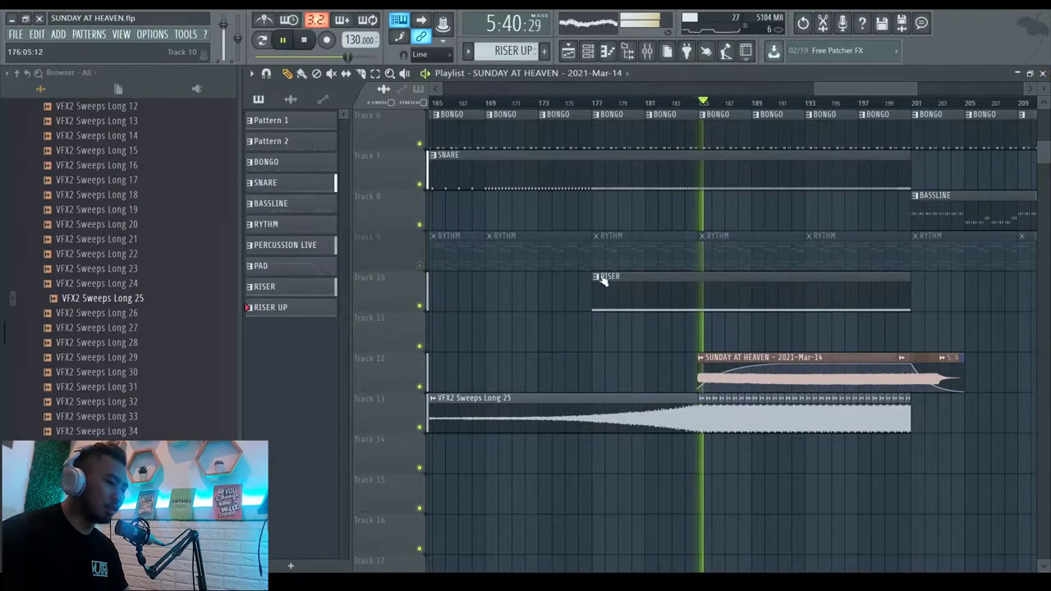
pyautogui.click(418, 426)
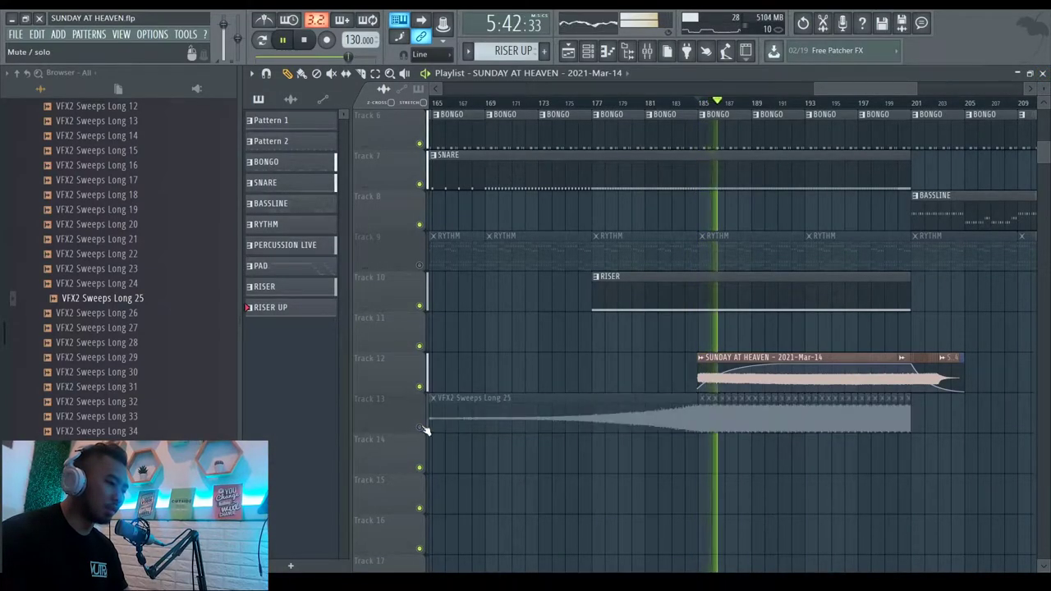
pyautogui.click(647, 50)
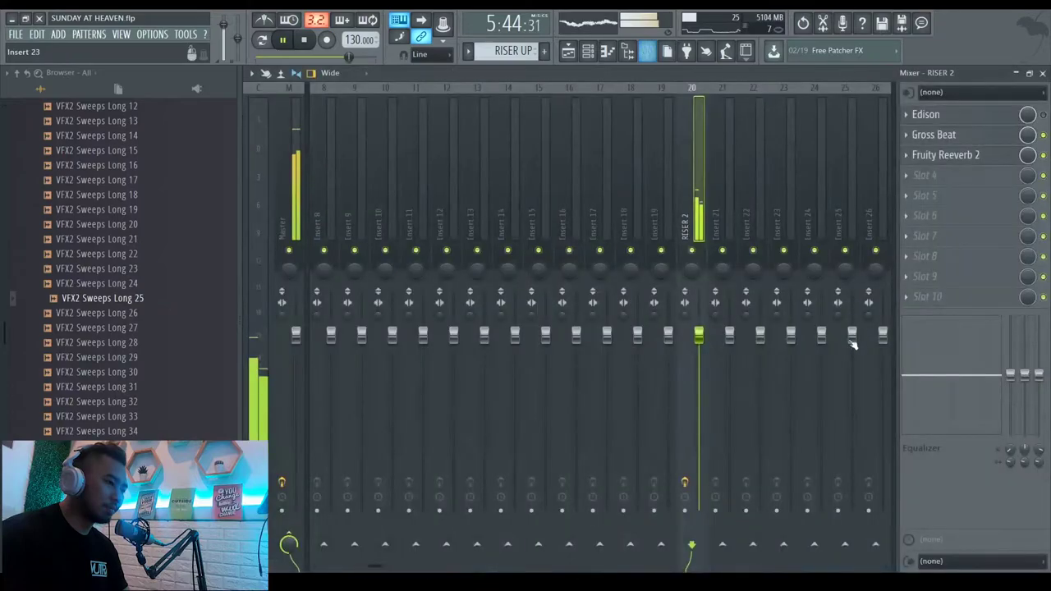
pyautogui.click(973, 155)
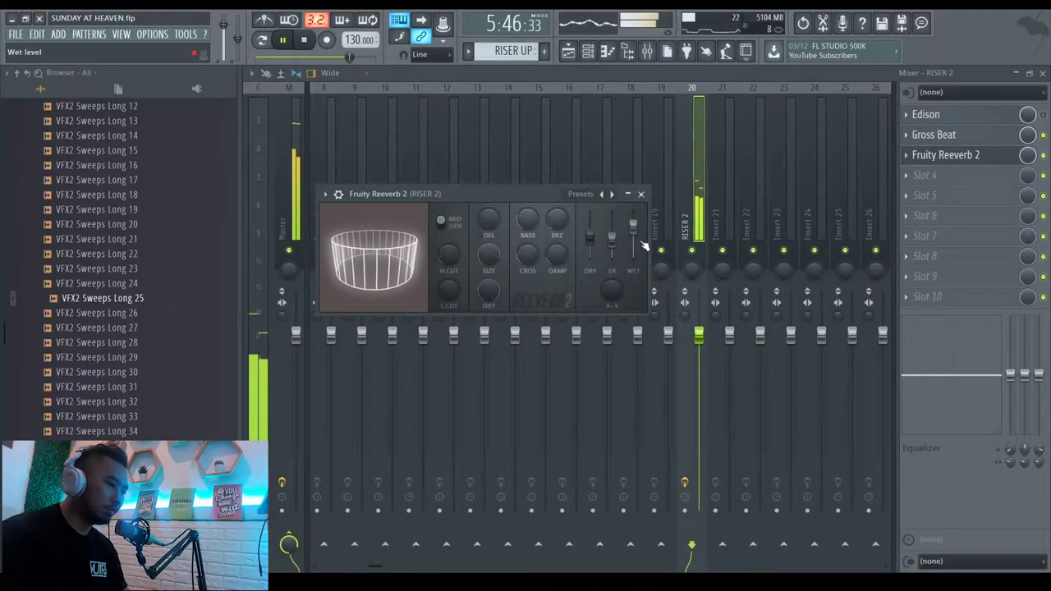
pyautogui.moveTo(633, 220); pyautogui.dragTo(639, 222)
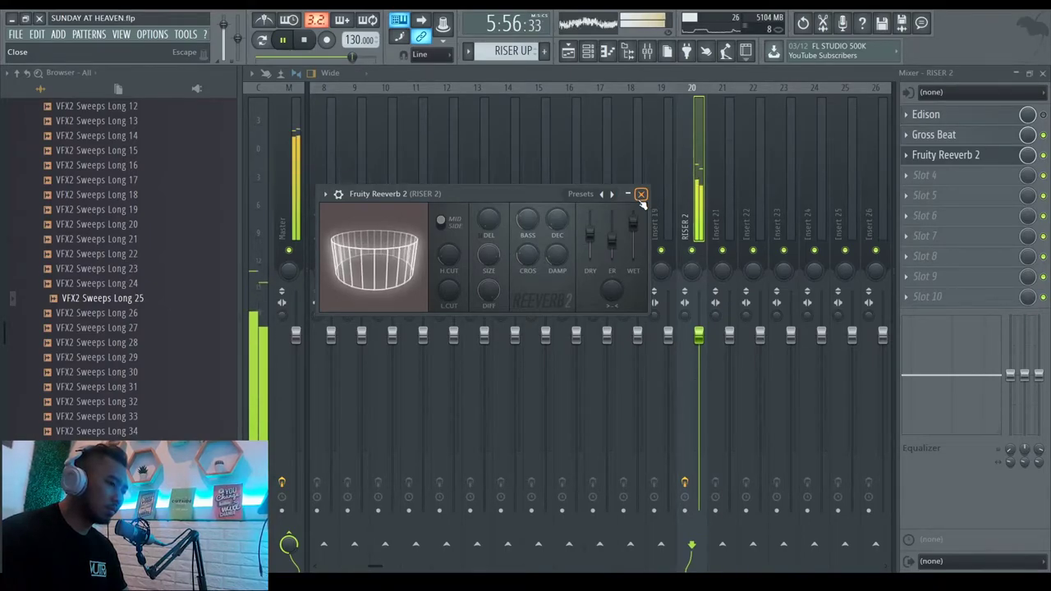
# Adjust the room size and lower the high cut of Fruity Reeverb 2 on RISER 2, closing the reverb.
pyautogui.moveTo(492, 261); pyautogui.dragTo(493, 261)
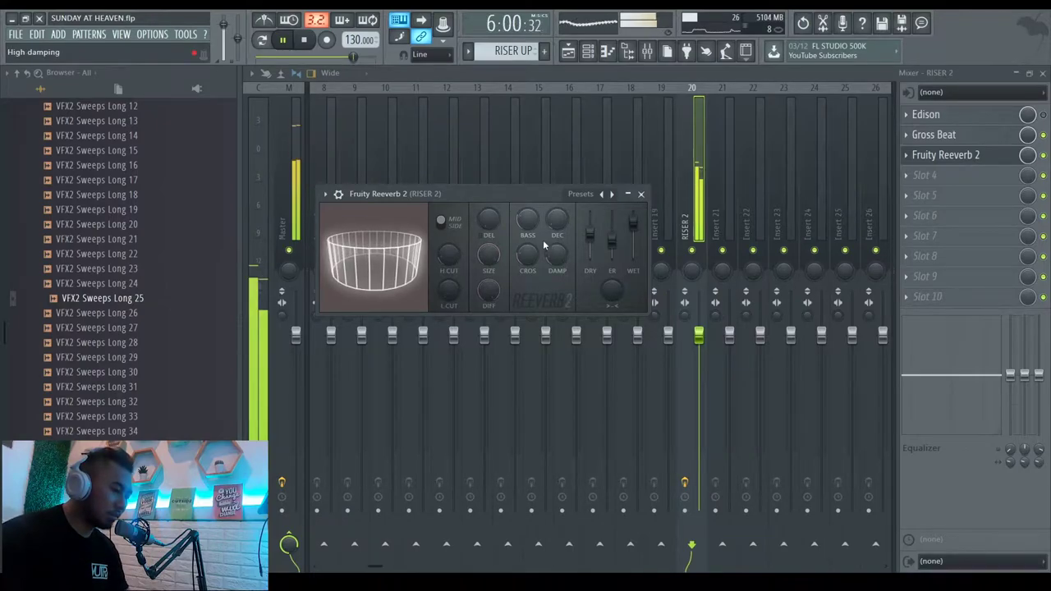
pyautogui.moveTo(449, 258)
pyautogui.mouseDown()
pyautogui.moveTo(448, 279)
pyautogui.moveTo(449, 267)
pyautogui.mouseUp()
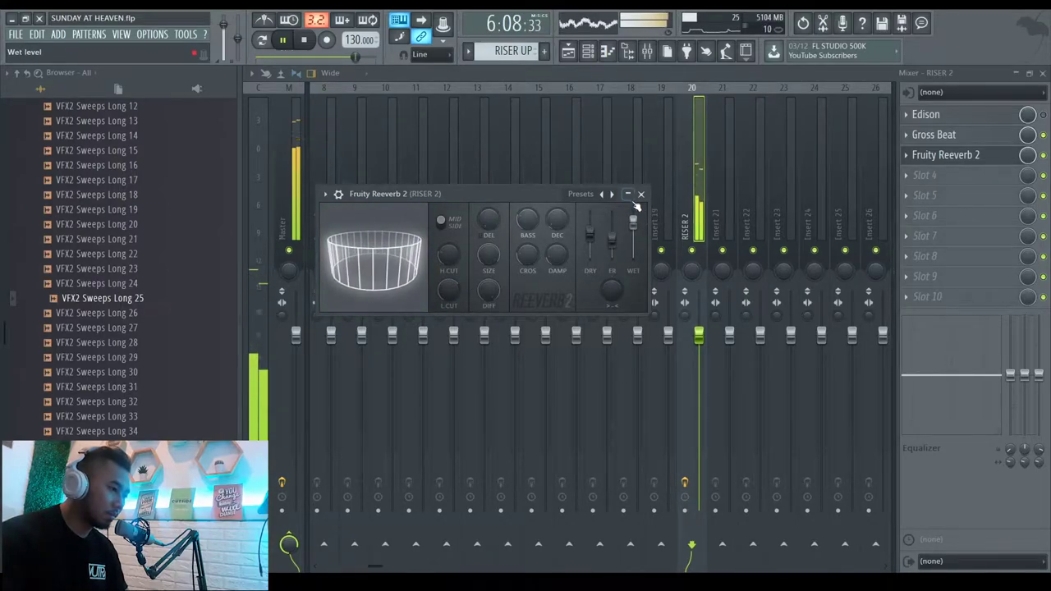
pyautogui.click(641, 194)
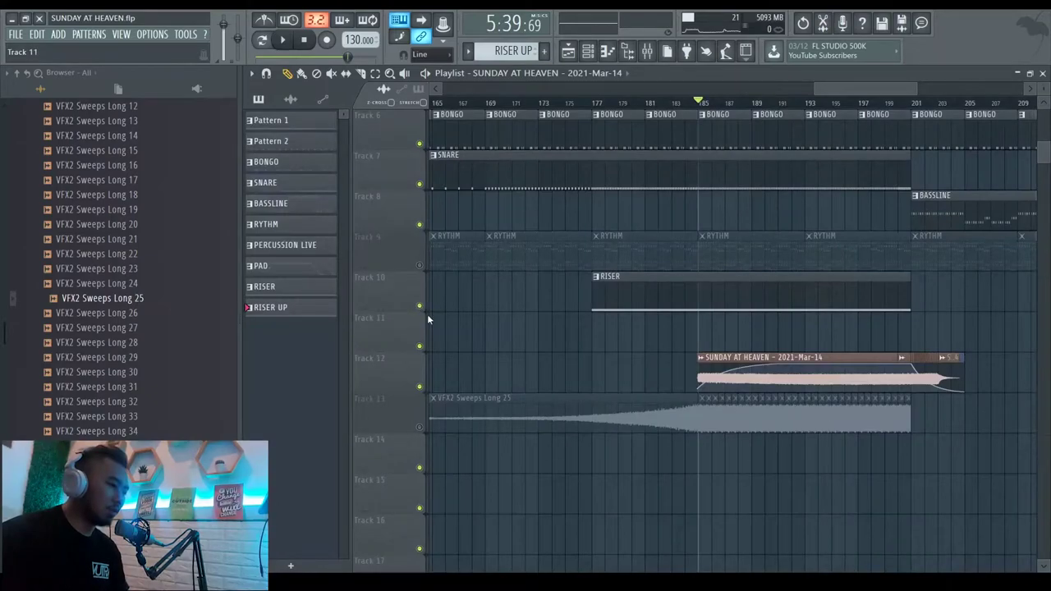
# Solo Track 10 to audition the RISER clip from bar 177, and route the RISER channel to mixer insert 21.
pyautogui.rightClick(420, 306)
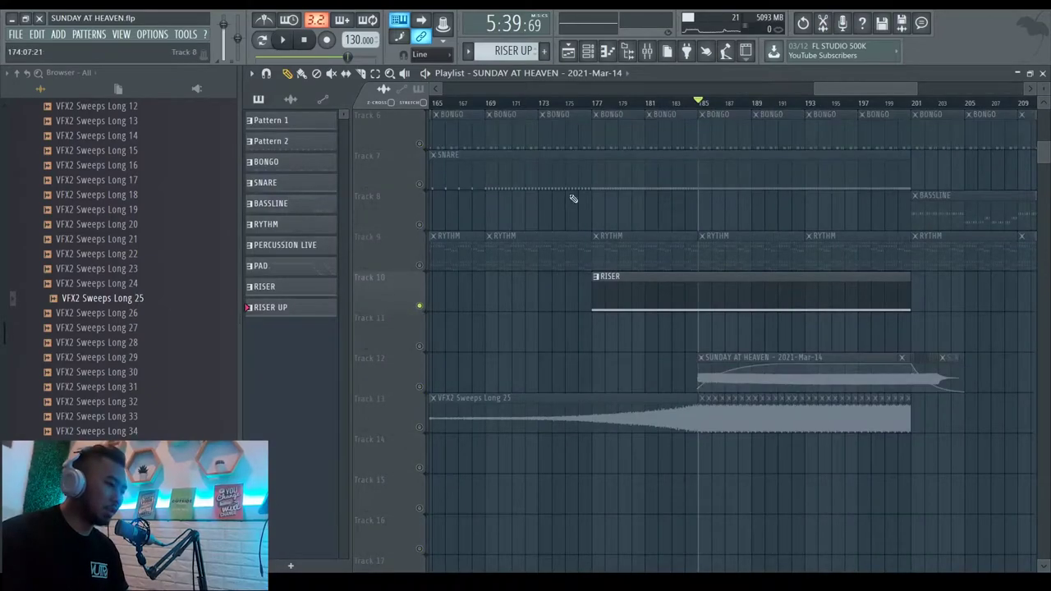
pyautogui.click(595, 102)
pyautogui.press('space')
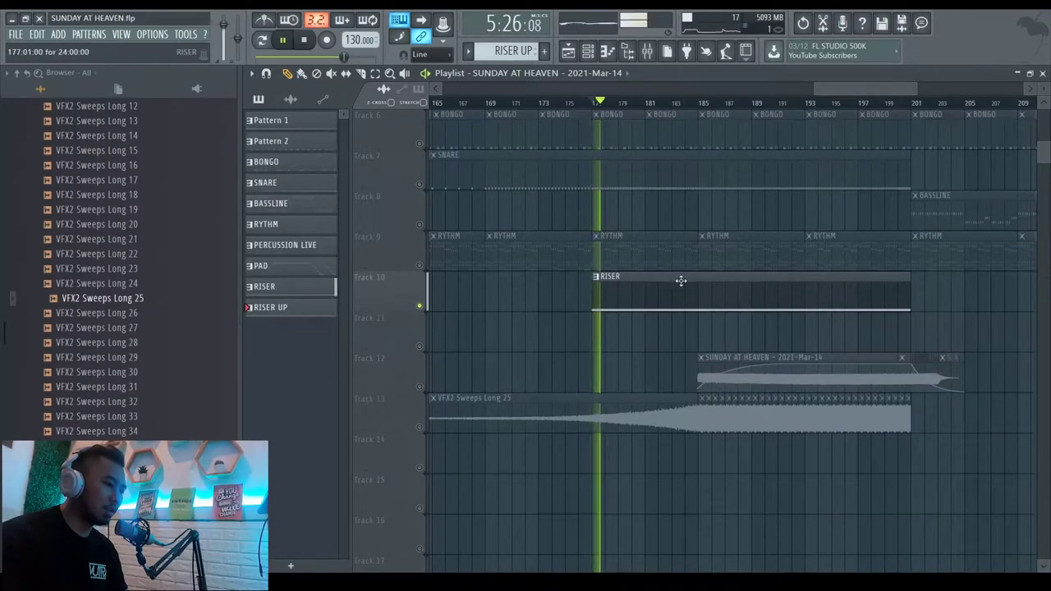
pyautogui.press('space')
pyautogui.click(1043, 73)
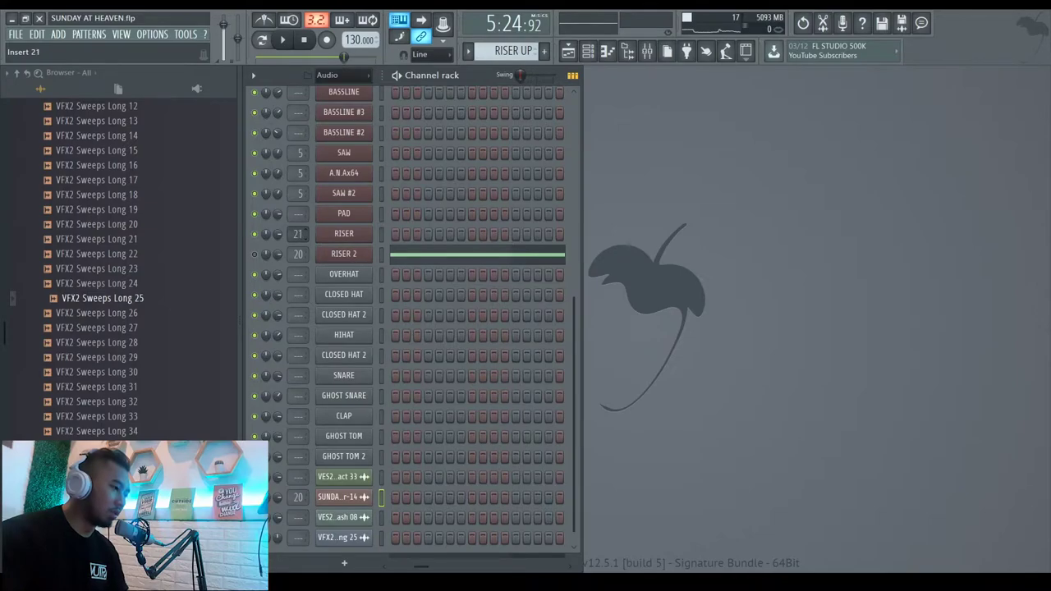
# Cut the low frequencies of the RISER insert with band 1 of Fruity Parametric EQ 2 during playback.
pyautogui.press('F9')
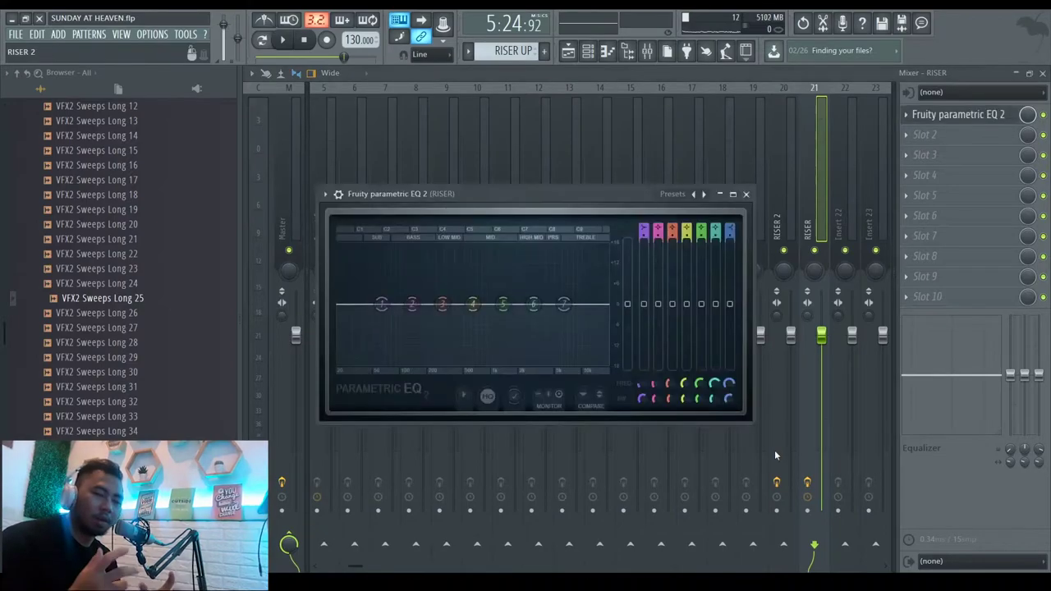
pyautogui.press('space')
pyautogui.moveTo(389, 317); pyautogui.dragTo(408, 357)
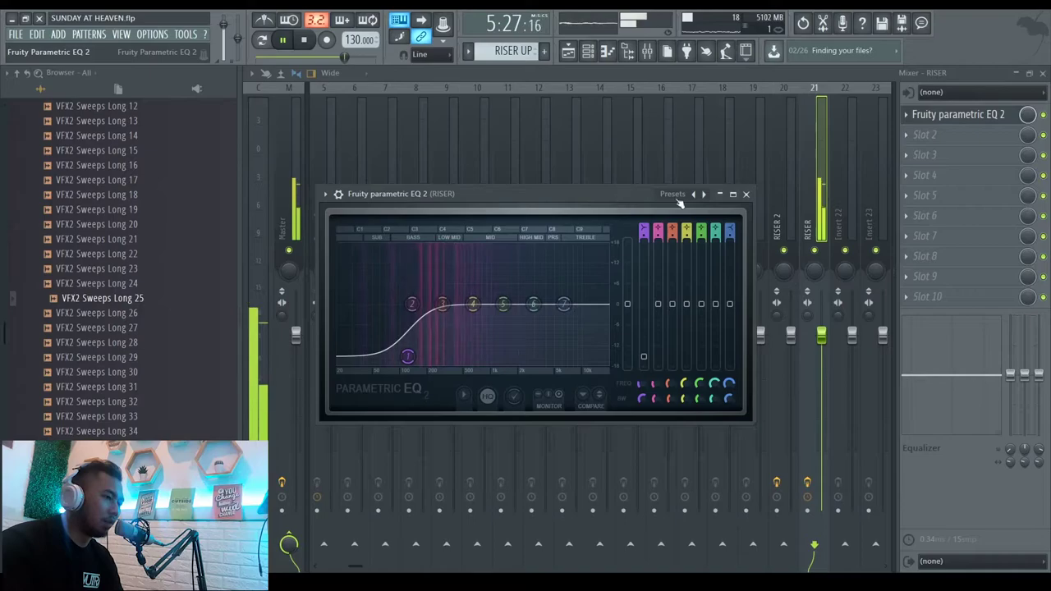
pyautogui.click(745, 193)
pyautogui.press('space')
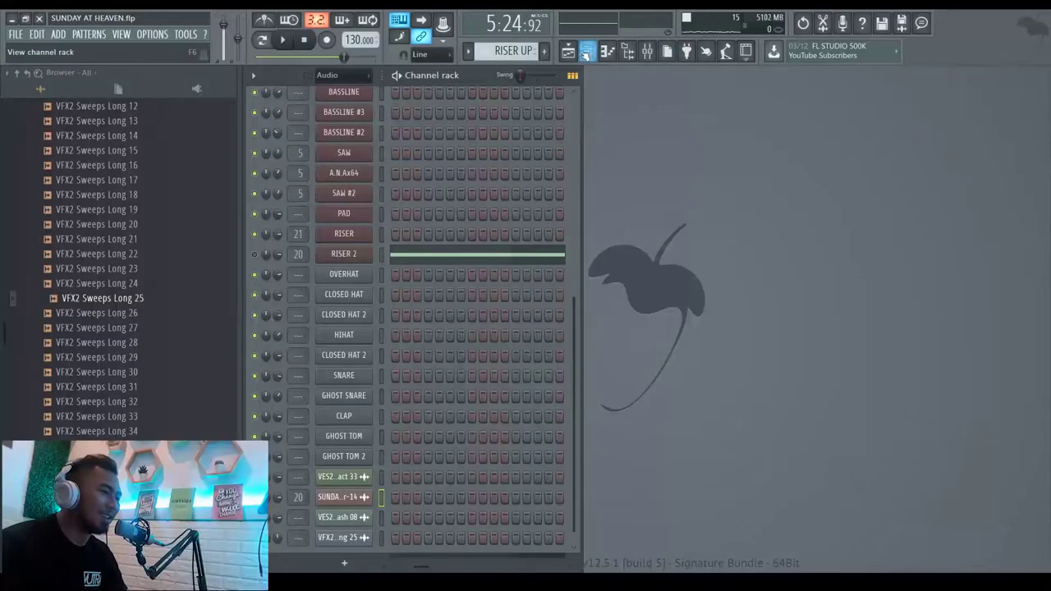
# Move the song position to bar 145 and open the VEC2 Crowds samples of Vengeance Essential Clubsounds Vol.2.
pyautogui.press('F5')
pyautogui.click(511, 102)
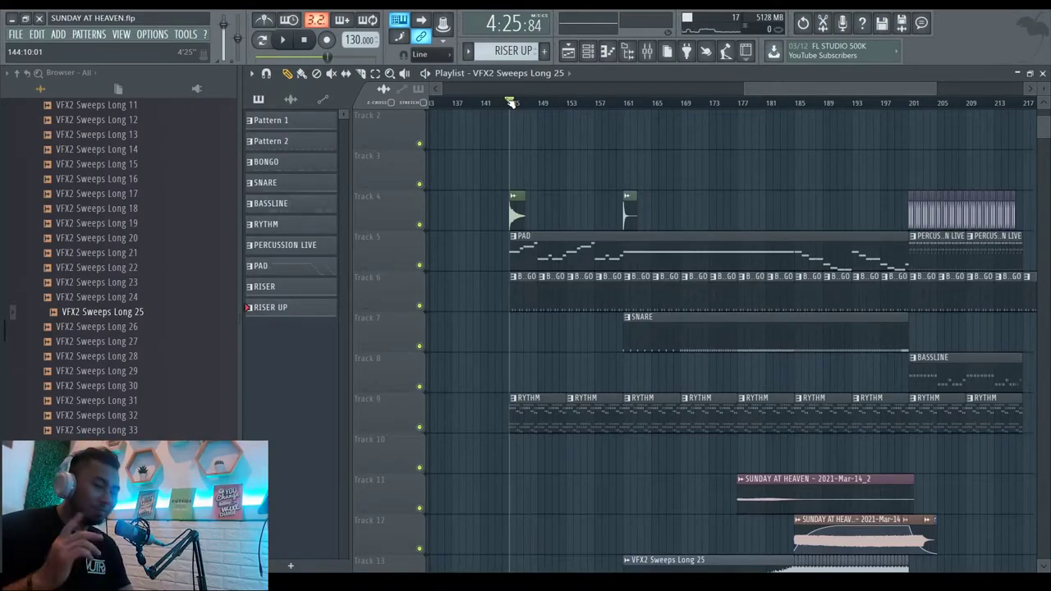
pyautogui.scroll(10, 131, 334)
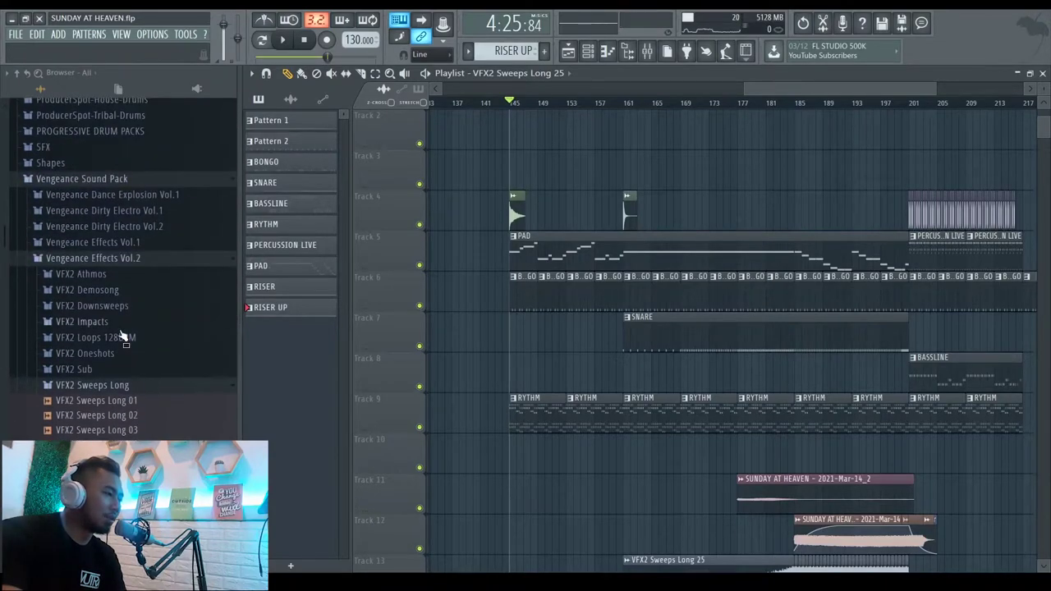
pyautogui.click(113, 385)
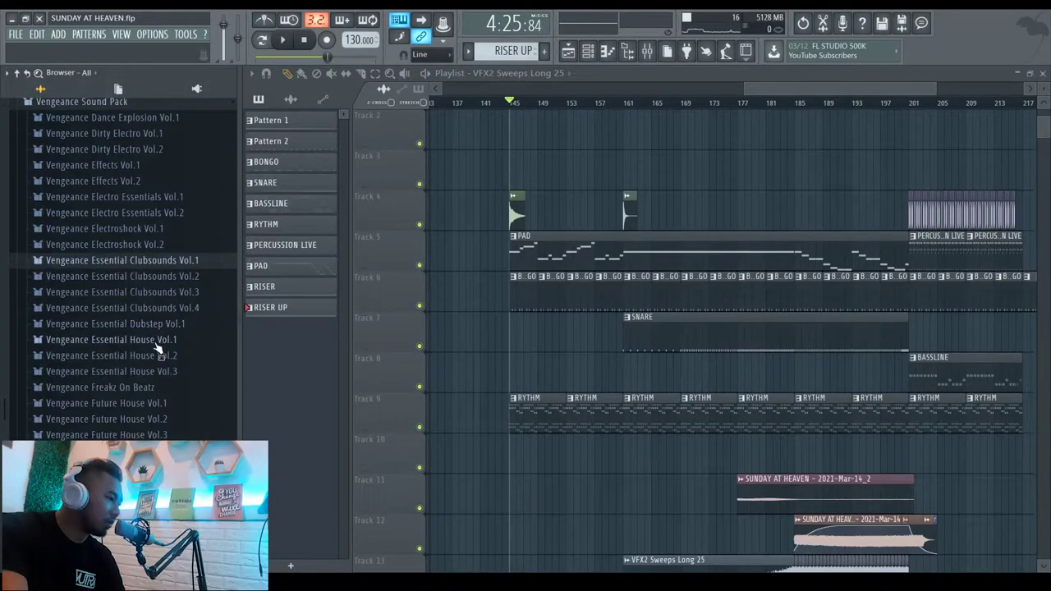
pyautogui.click(156, 344)
pyautogui.scroll(-2, 142, 359)
pyautogui.click(91, 300)
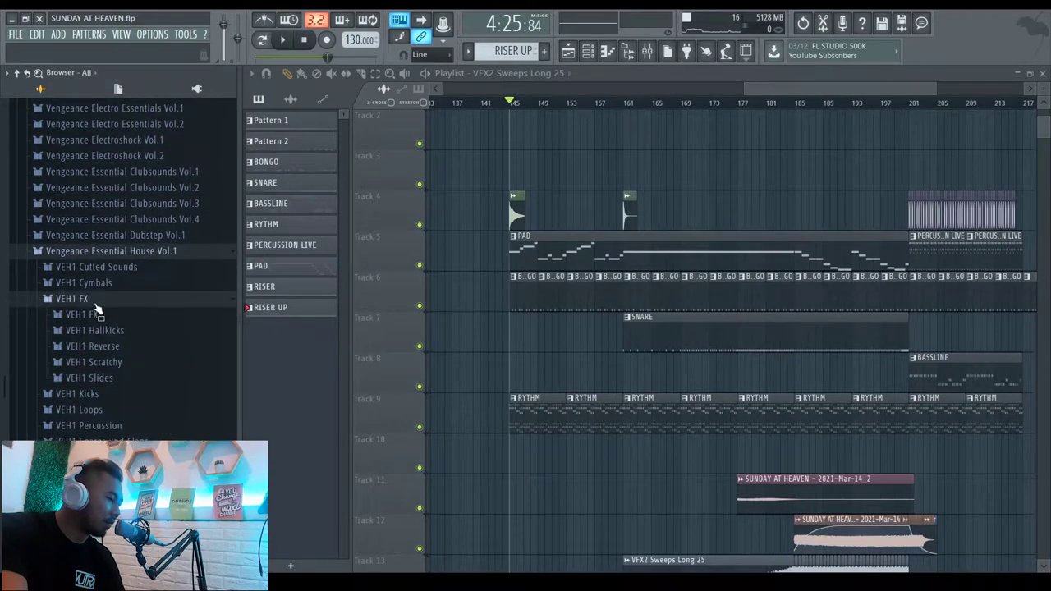
pyautogui.click(115, 300)
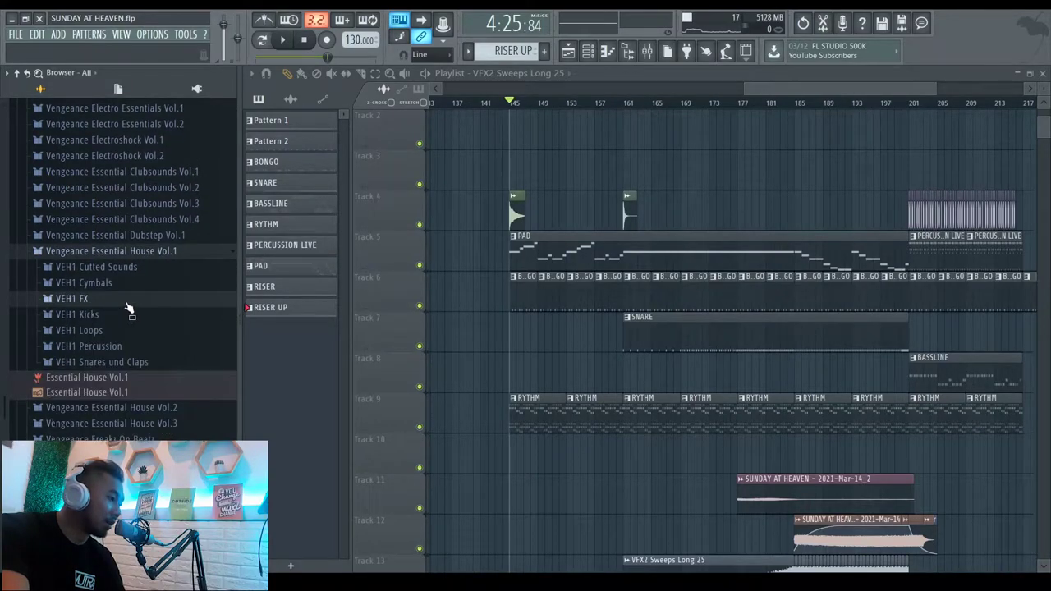
pyautogui.click(156, 253)
pyautogui.click(156, 266)
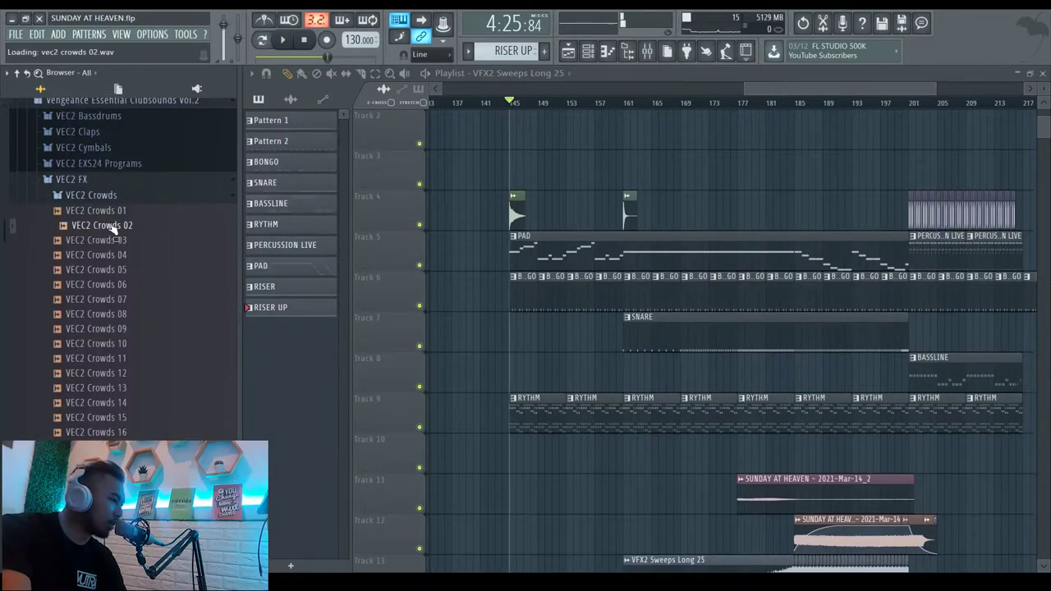
# Place the VEC2 Crowds 02 sample on Track 3 at bar 145 and audition it with the arrangement.
pyautogui.moveTo(107, 225); pyautogui.dragTo(380, 212)
pyautogui.moveTo(503, 175); pyautogui.dragTo(506, 176)
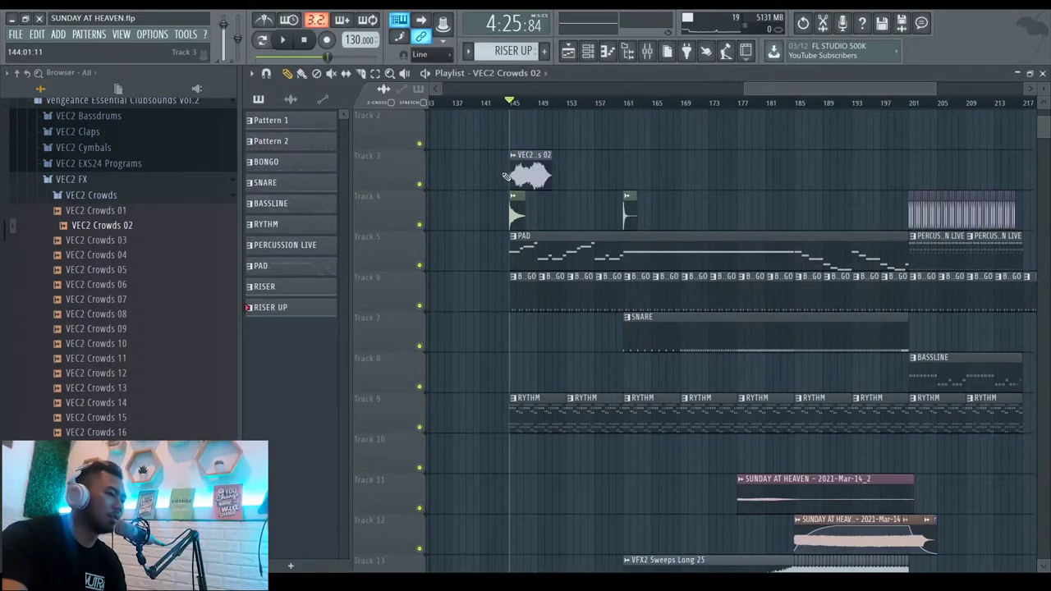
pyautogui.scroll(3, 522, 163)
pyautogui.press('space')
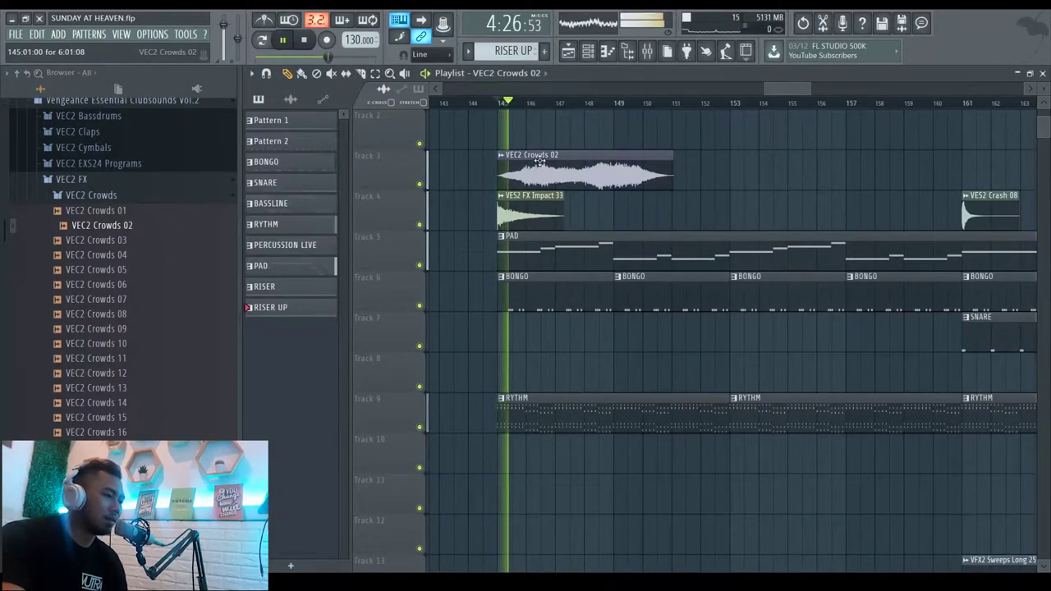
pyautogui.doubleClick(539, 162)
pyautogui.click(623, 121)
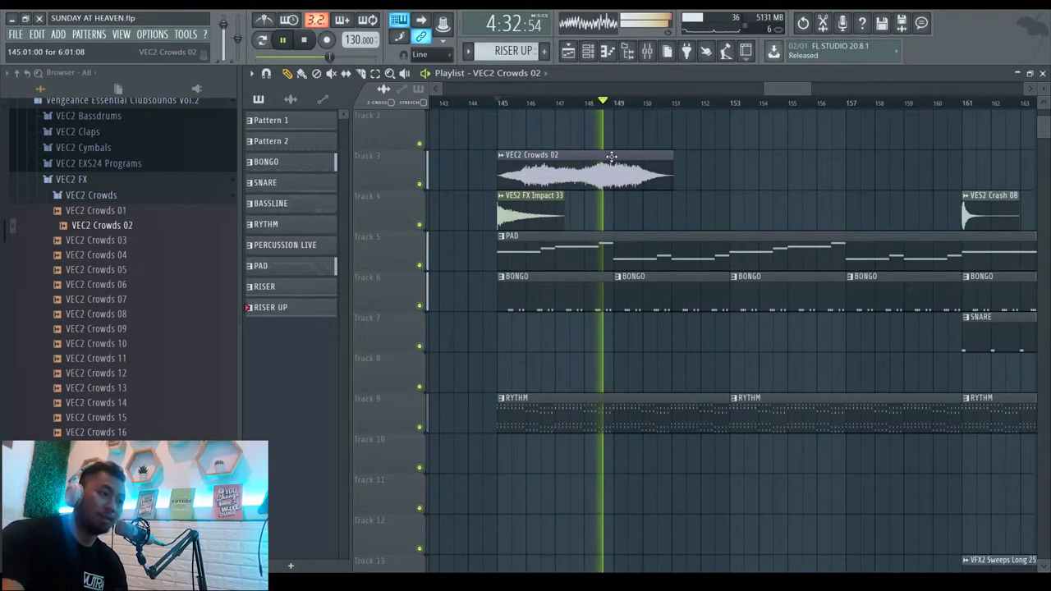
pyautogui.press('space')
# Route VEC2 Crowds 02 to mixer insert 10 and name that insert CROWD.
pyautogui.doubleClick(612, 156)
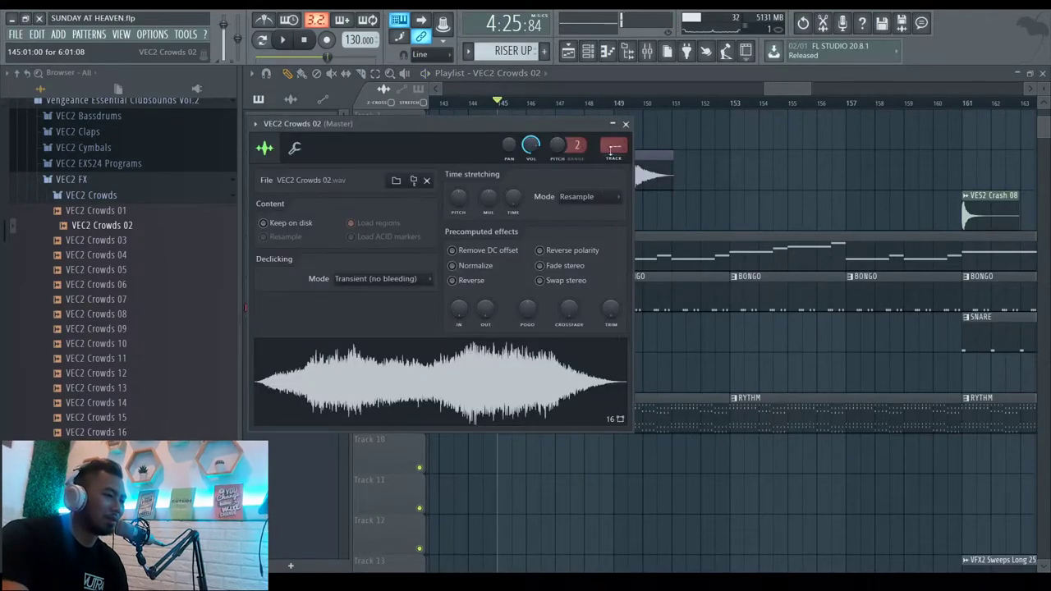
pyautogui.moveTo(622, 141); pyautogui.dragTo(622, 111)
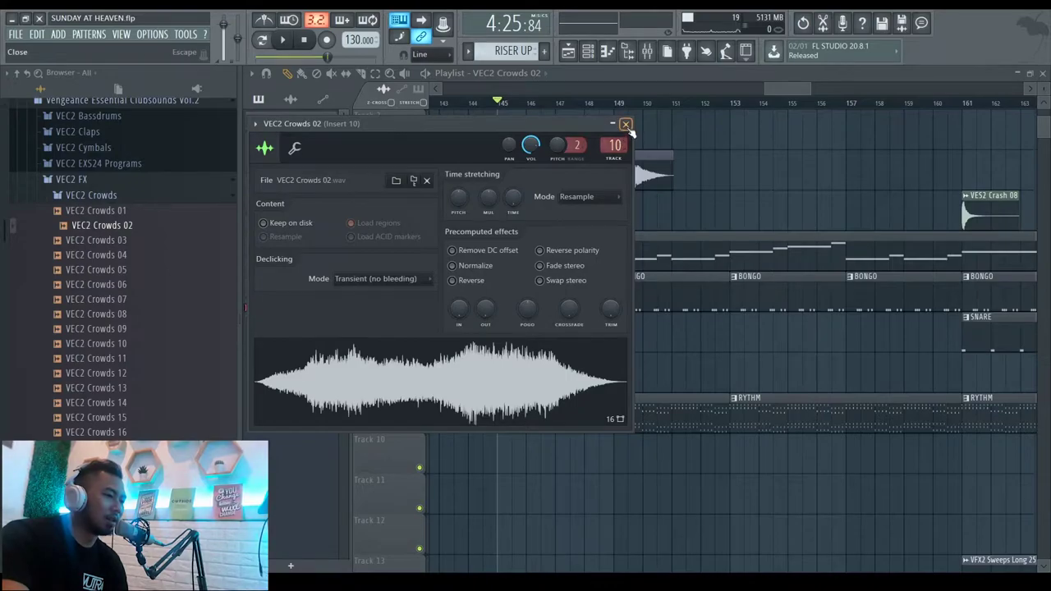
pyautogui.click(626, 123)
pyautogui.click(647, 51)
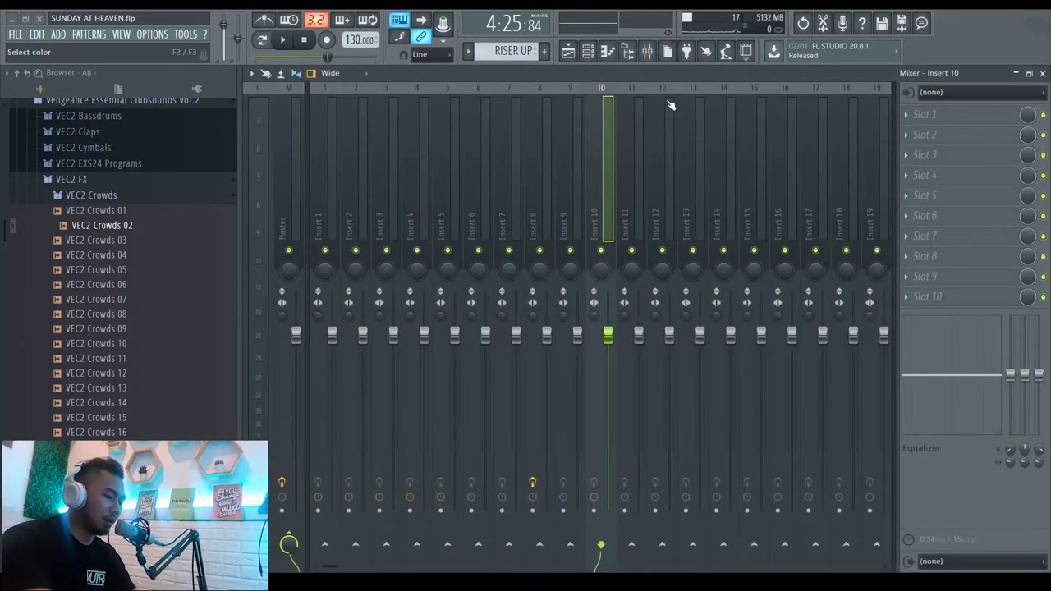
pyautogui.write('CROWD')
pyautogui.press('Return')
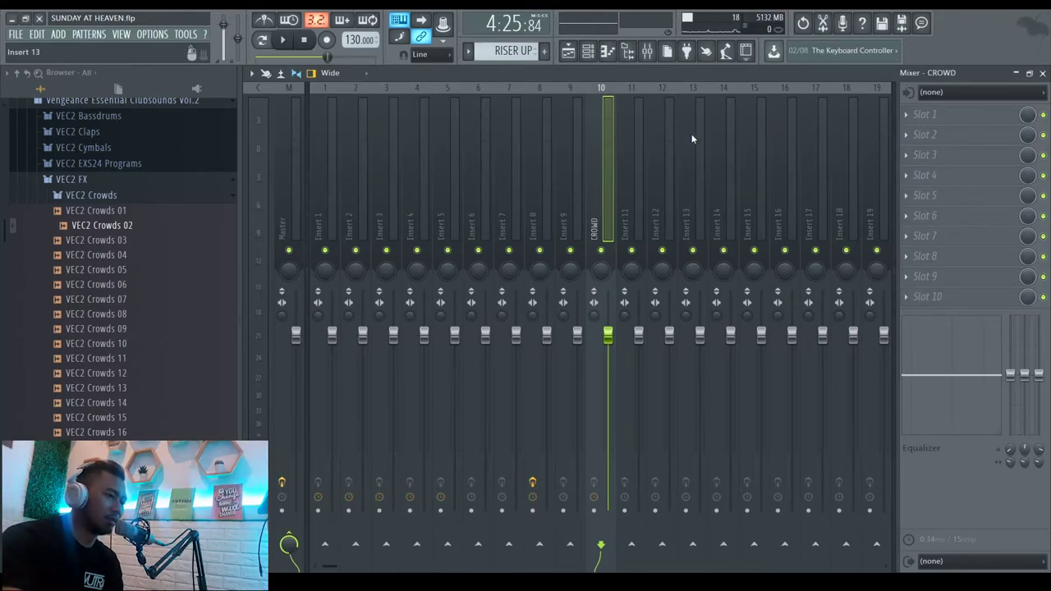
# Add Fruity Reeverb 2 to the CROWD insert with a raised wet level, a lowered dry level and room size 92.
pyautogui.click(742, 192)
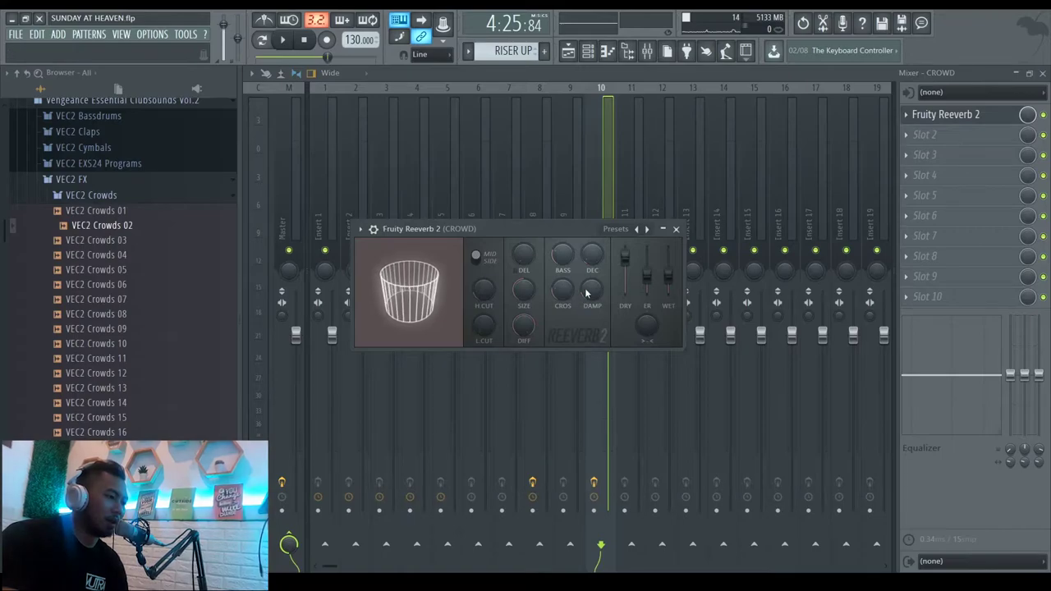
pyautogui.moveTo(668, 276); pyautogui.dragTo(626, 274)
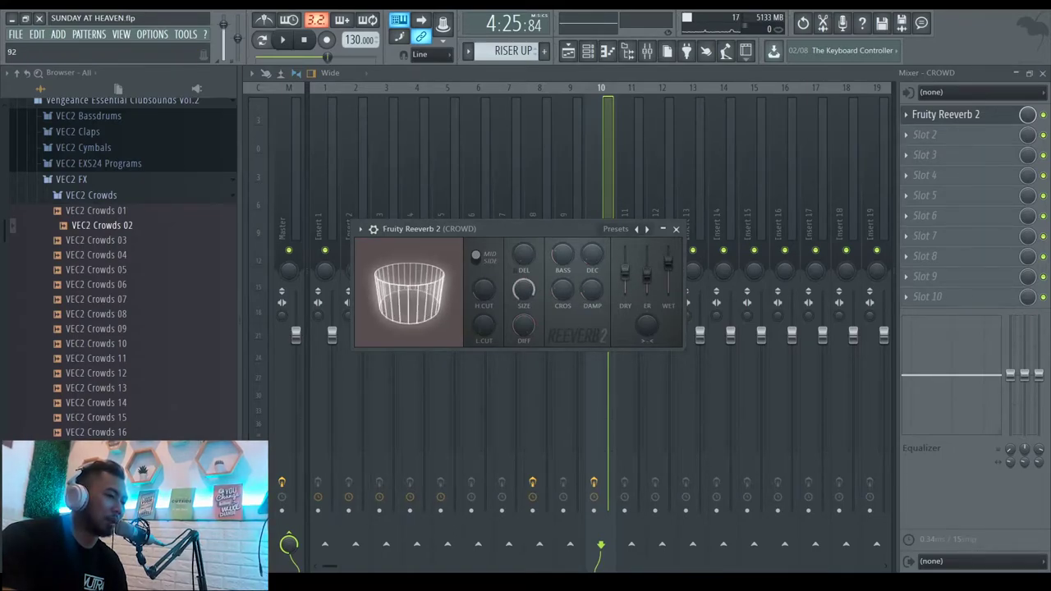
pyautogui.click(675, 229)
pyautogui.click(1042, 74)
# Lower the VEC2 Crowds 02 channel volume to 64% and copy its clip onto Track 4 between bars 149 and 150.
pyautogui.press('space')
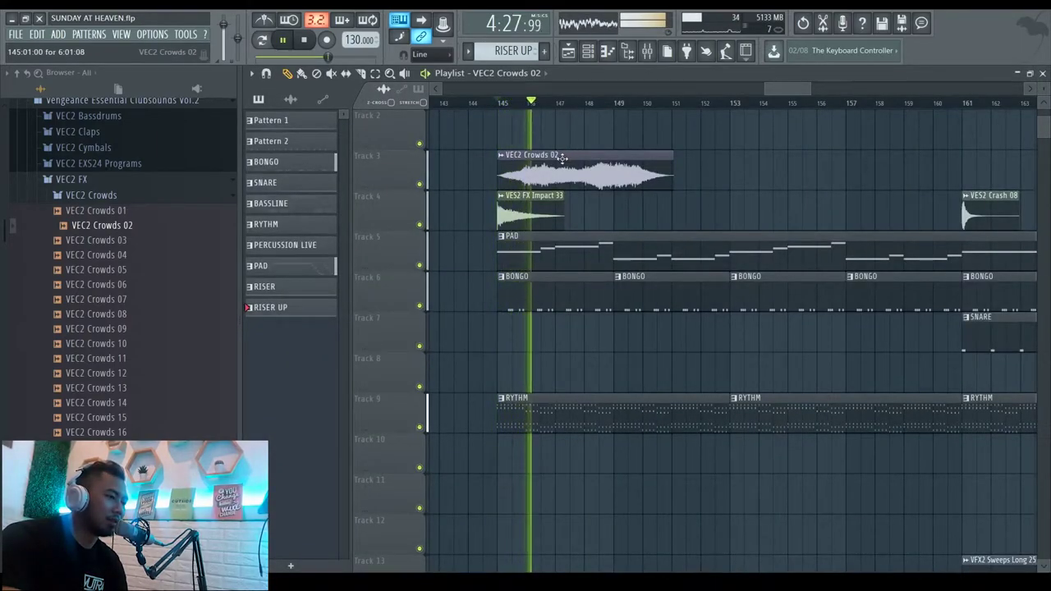
pyautogui.doubleClick(563, 158)
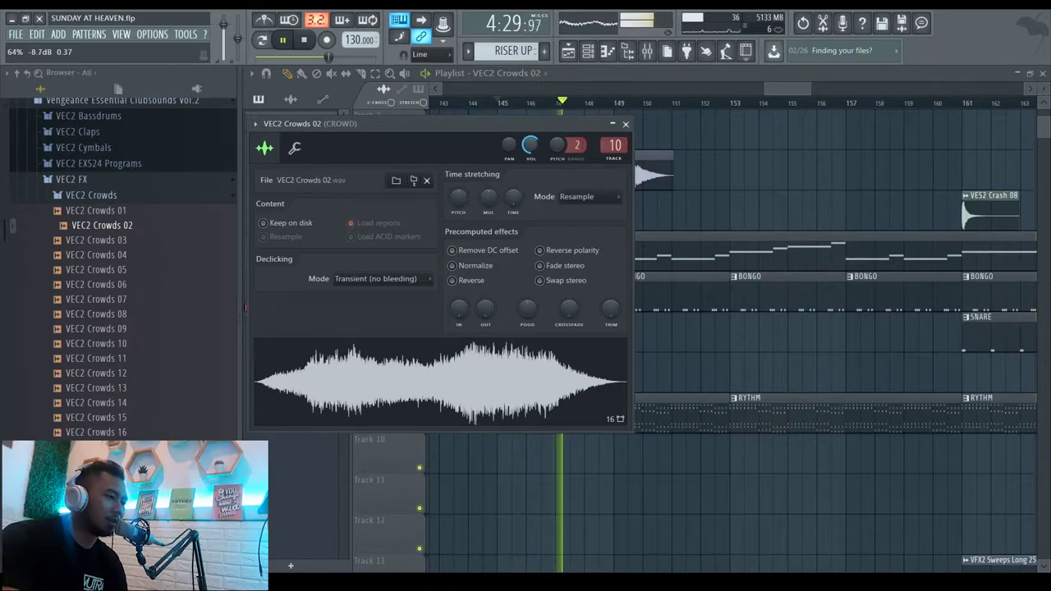
pyautogui.click(626, 124)
pyautogui.moveTo(618, 152); pyautogui.dragTo(713, 204)
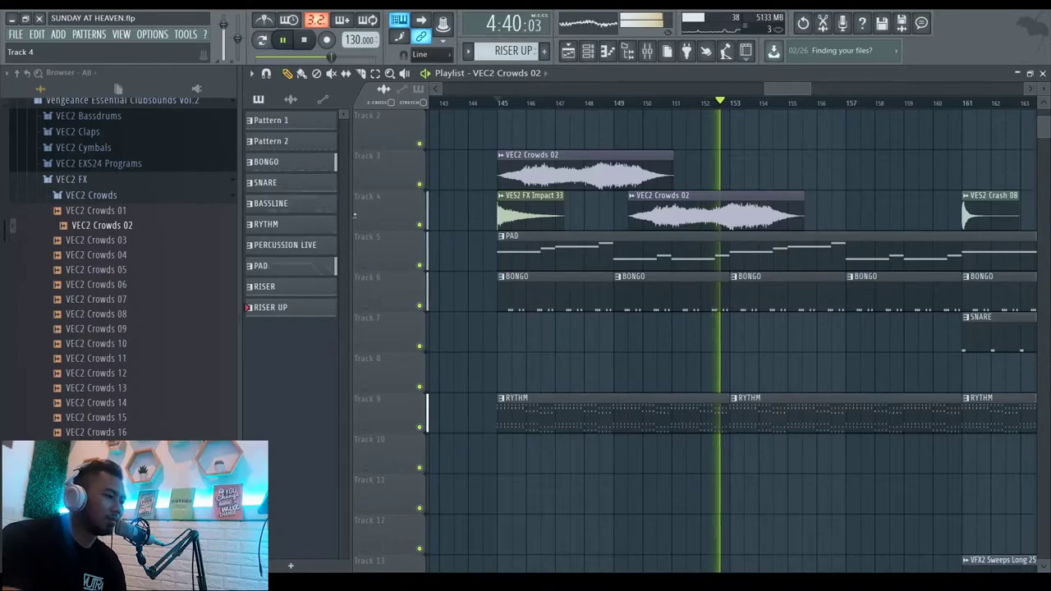
# Audition the other VEC2 Crowds samples in the browser for a further crowd sound.
pyautogui.press('space')
pyautogui.click(103, 241)
pyautogui.press('Down')
pyautogui.press('Down')
pyautogui.press('Down')
pyautogui.press('Down')
pyautogui.press('Down')
pyautogui.press('Down')
pyautogui.press('Down')
pyautogui.press('Down')
pyautogui.press('Down')
pyautogui.press('Down')
pyautogui.press('Down')
pyautogui.press('Down')
pyautogui.press('Down')
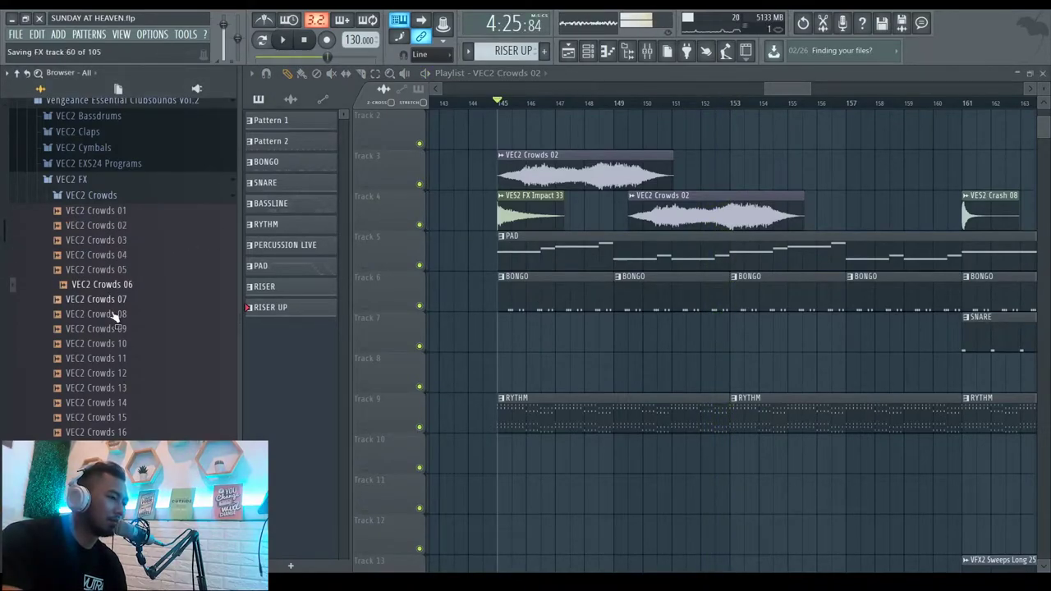
pyautogui.scroll(-2, 122, 291)
pyautogui.click(122, 287)
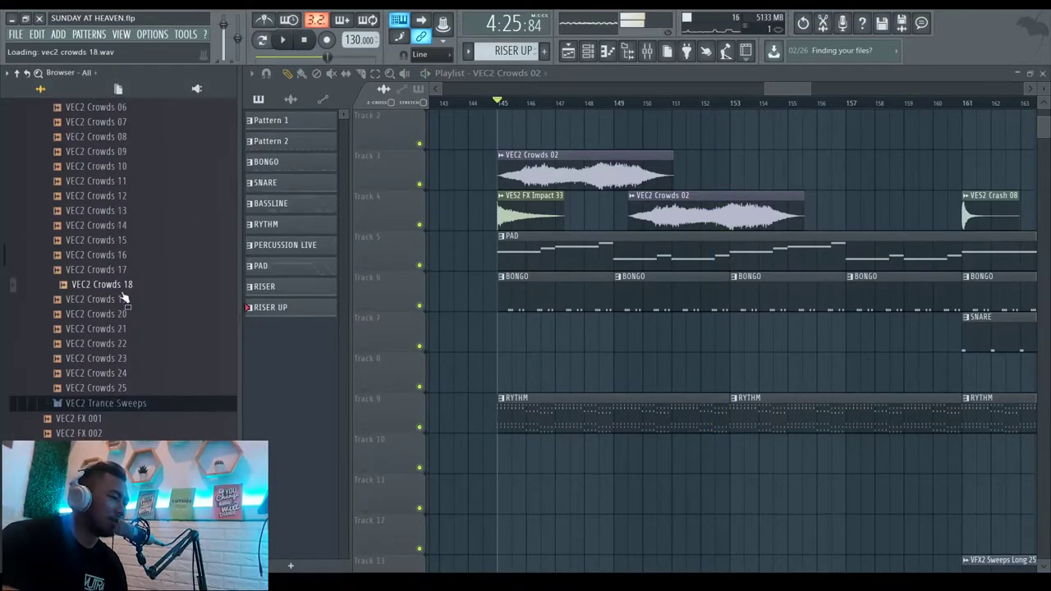
pyautogui.scroll(4, 123, 392)
pyautogui.scroll(-3, 122, 392)
pyautogui.scroll(-2, 559, 124)
# Copy the VEC2 Crowds 02 clip to Track 3 at bar 154 and place VEC2 Crowds 25 on Track 2 at bar 159.
pyautogui.press('space')
pyautogui.moveTo(666, 211); pyautogui.dragTo(639, 171)
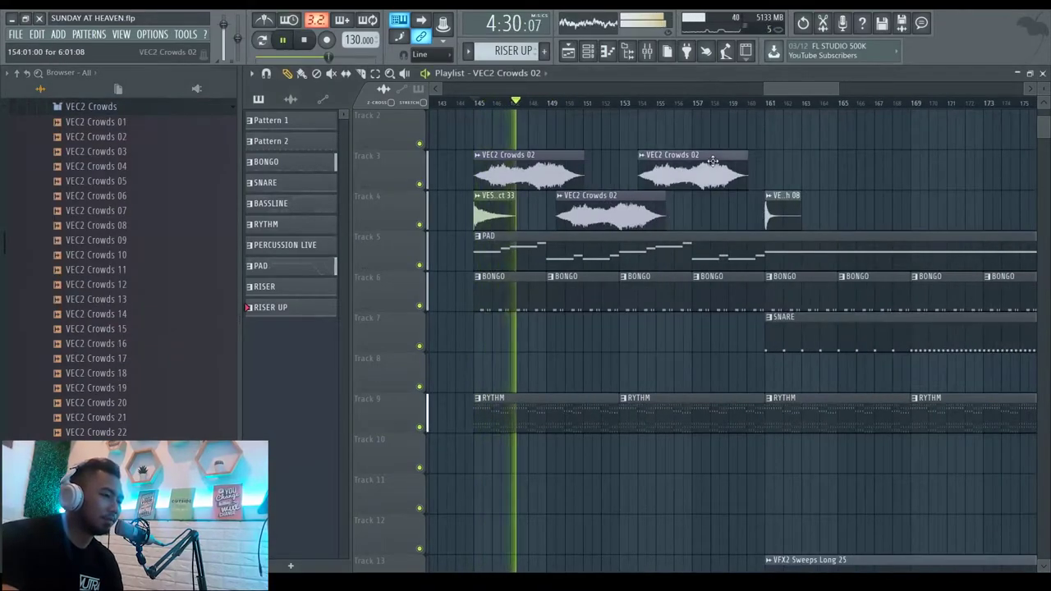
pyautogui.scroll(-2, 755, 171)
pyautogui.moveTo(103, 476); pyautogui.dragTo(648, 123)
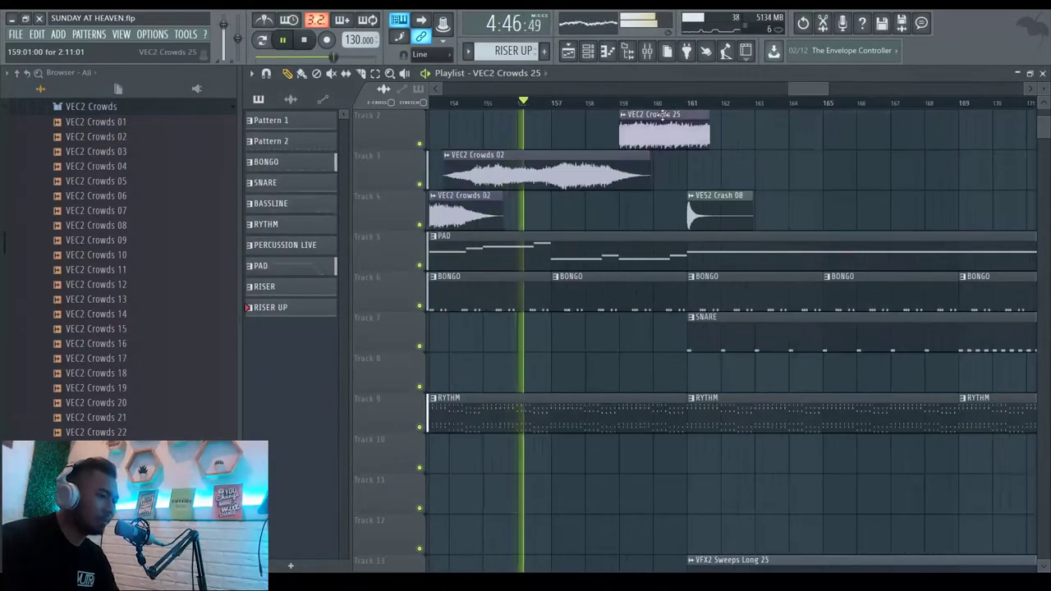
# Route VEC2 Crowds 25 to the CROWD insert and repeat its clip on Track 2 from bar 161 to bar 201.
pyautogui.click(648, 114)
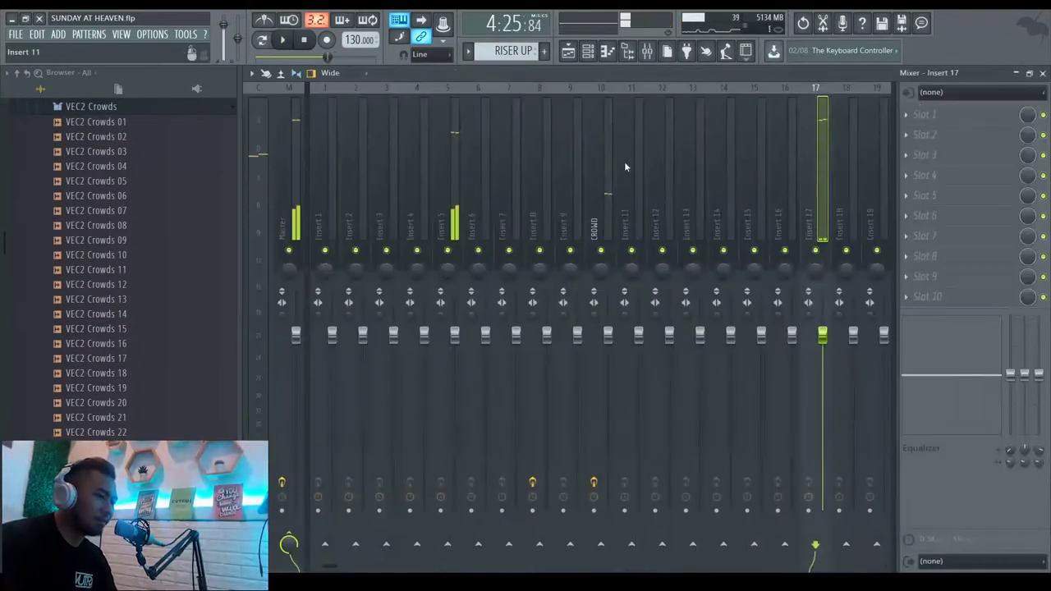
pyautogui.press('F9')
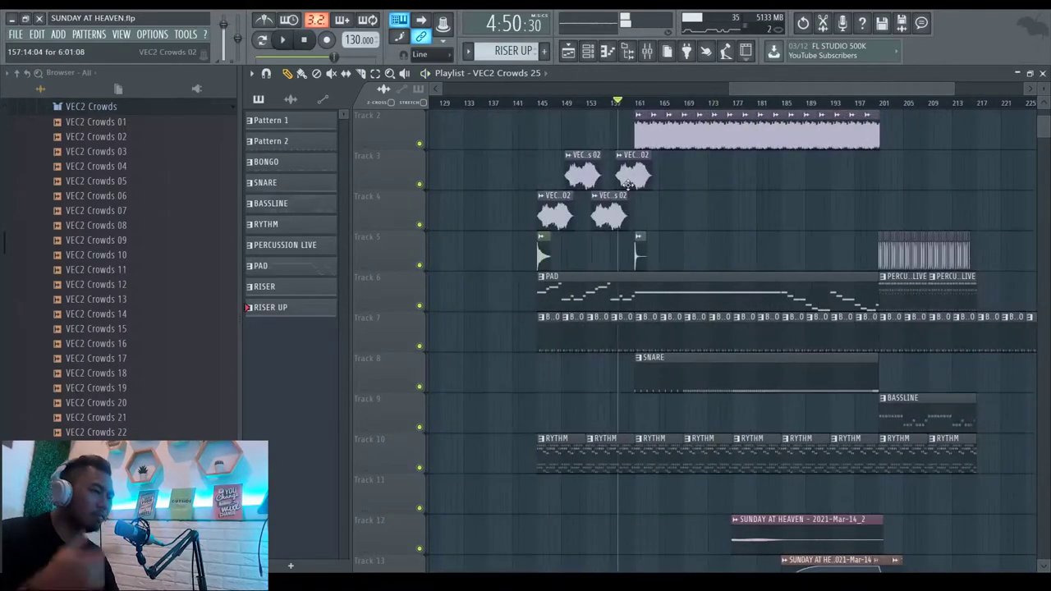
pyautogui.scroll(3, 649, 195)
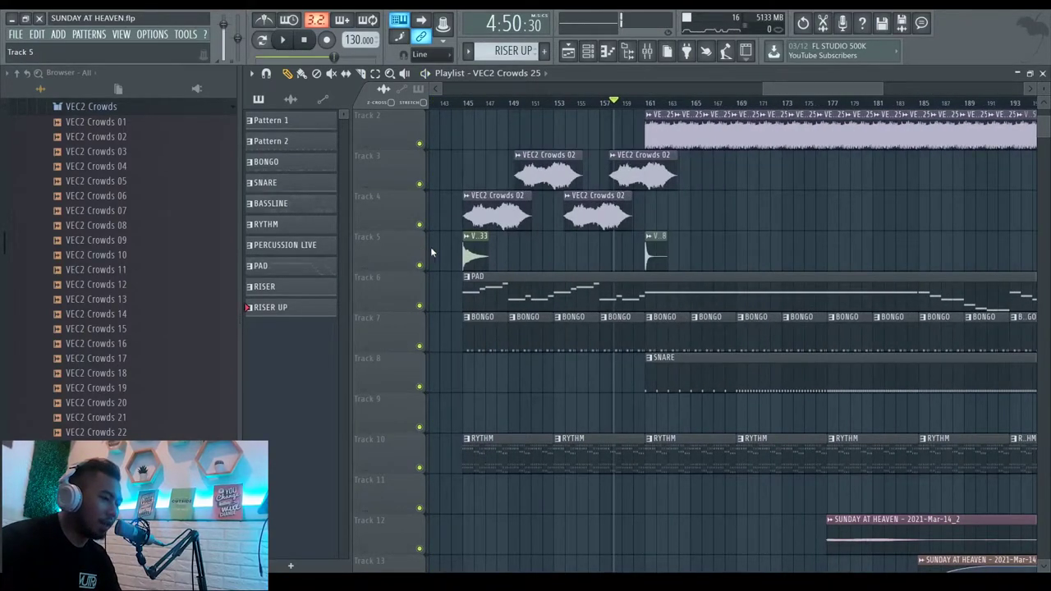
# Create a volume automation clip for the first VEC2 Crowds 25 clip at bar 161.
pyautogui.scroll(2, 426, 253)
pyautogui.doubleClick(736, 123)
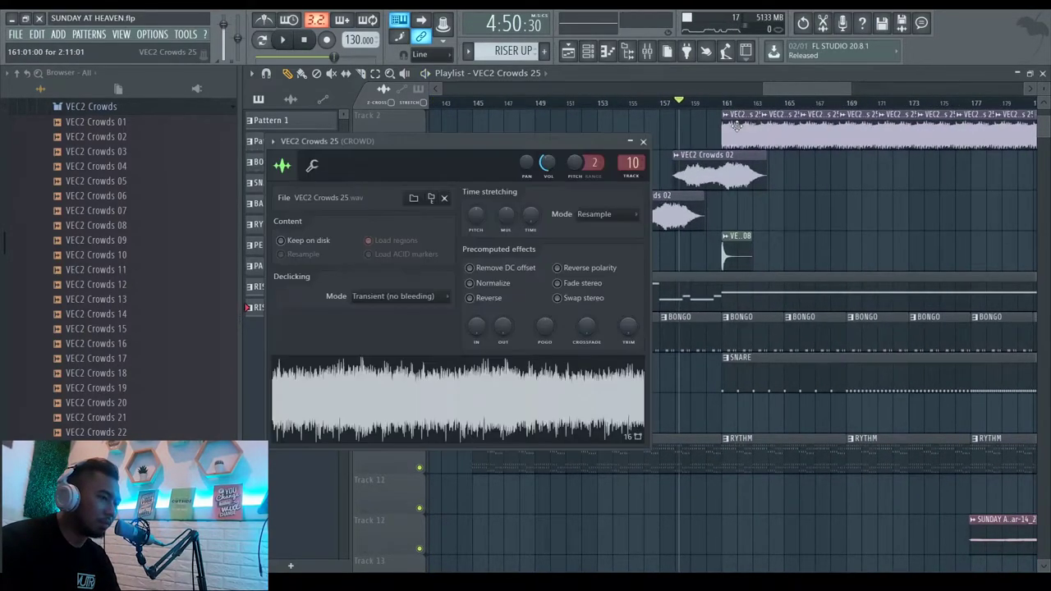
pyautogui.click(644, 142)
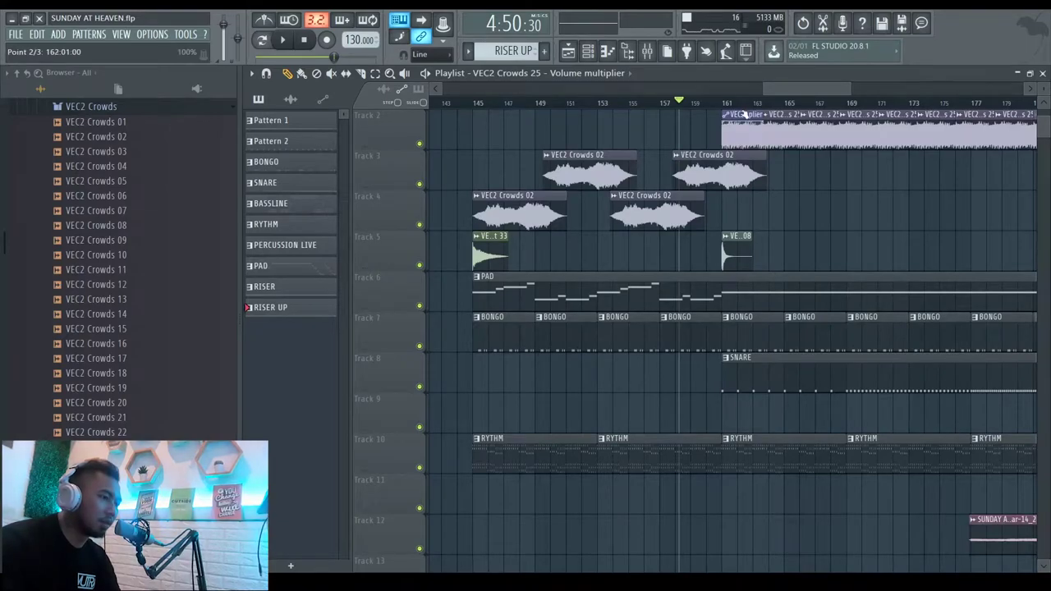
# Copy the VES2 Crash 08 clip to Track 5 at bar 153 and audition that track soloed from just before it.
pyautogui.press('space')
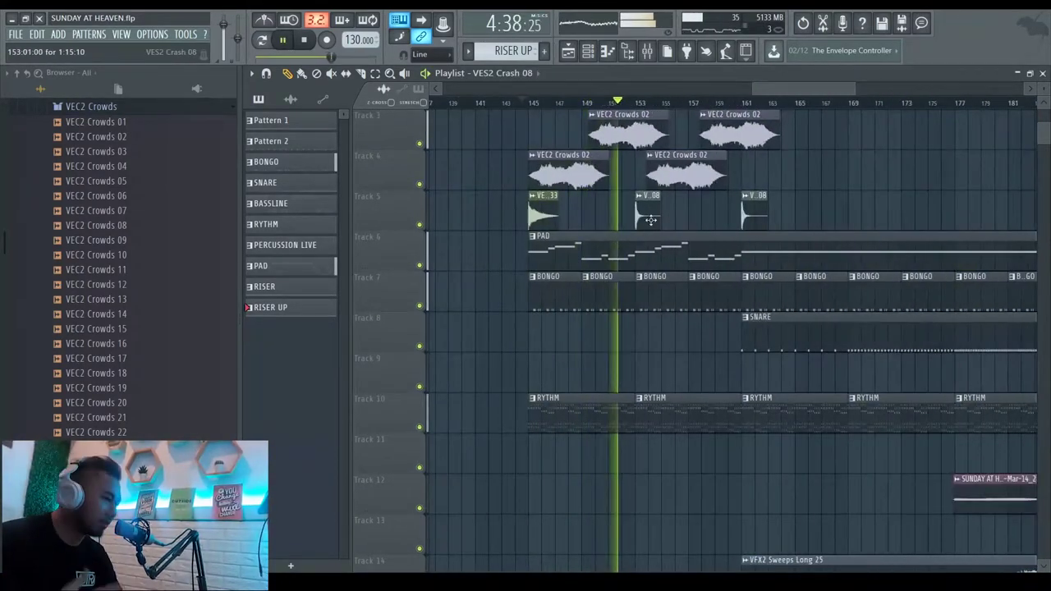
pyautogui.press('space')
pyautogui.scroll(5, 651, 225)
pyautogui.rightClick(419, 224)
pyautogui.click(562, 104)
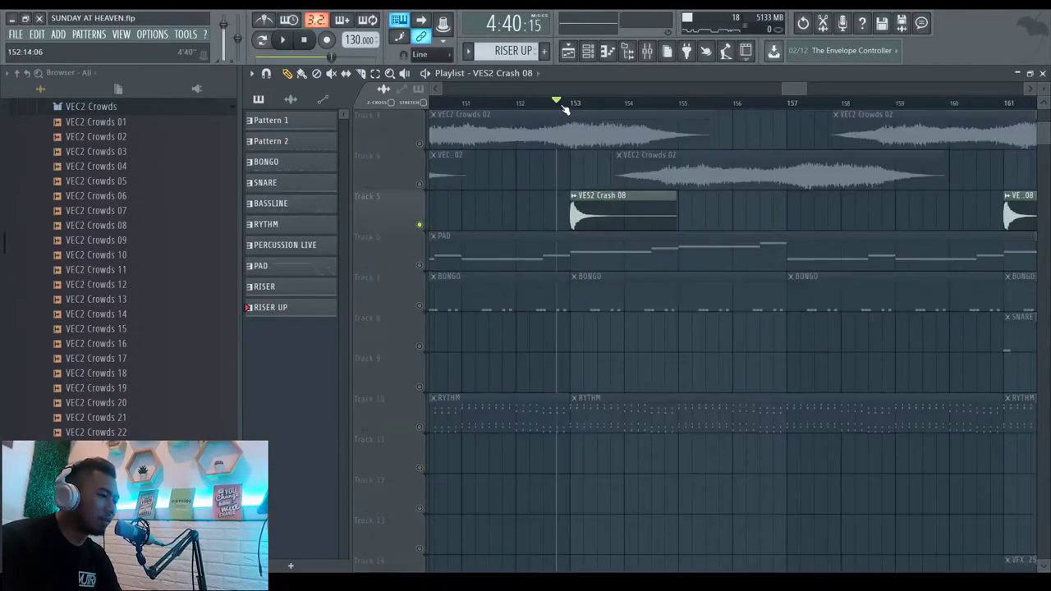
pyautogui.press('space')
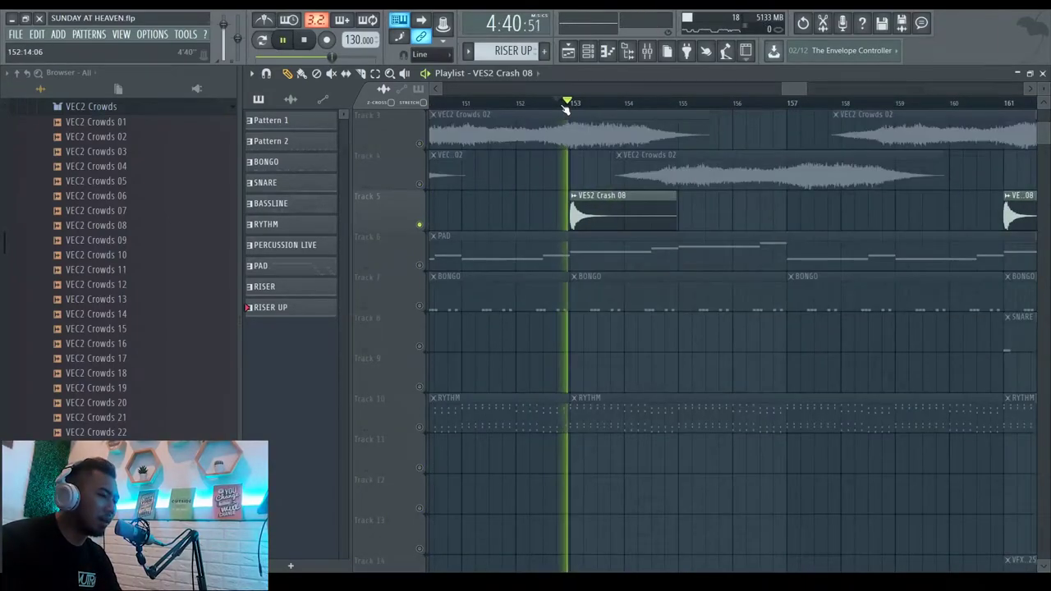
pyautogui.press('space')
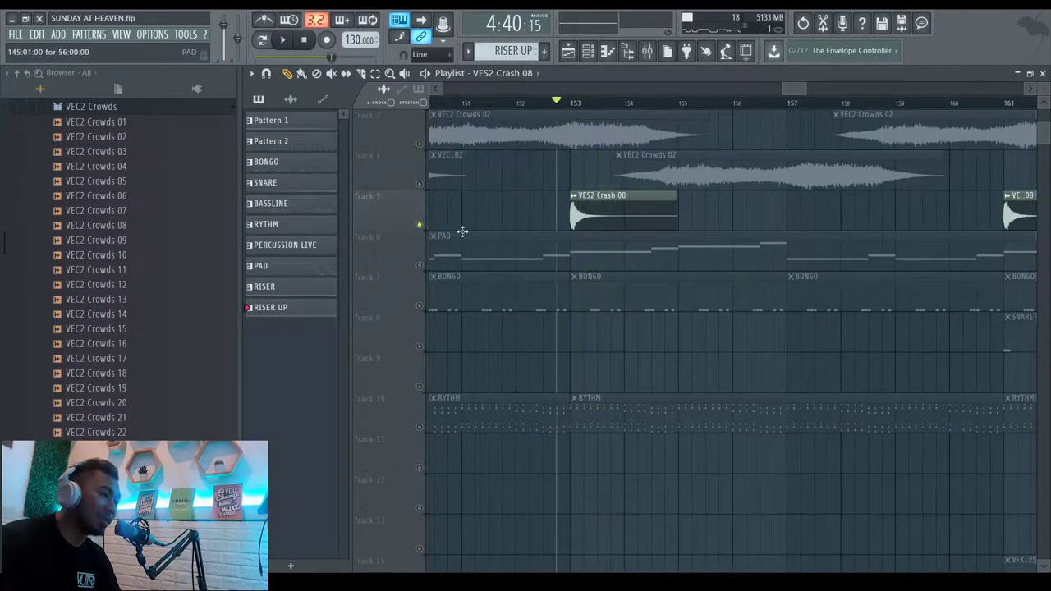
pyautogui.rightClick(419, 224)
# Route the VES2 Crash 08 sample on Track 5 to the CYMBAL mixer insert.
pyautogui.doubleClick(635, 211)
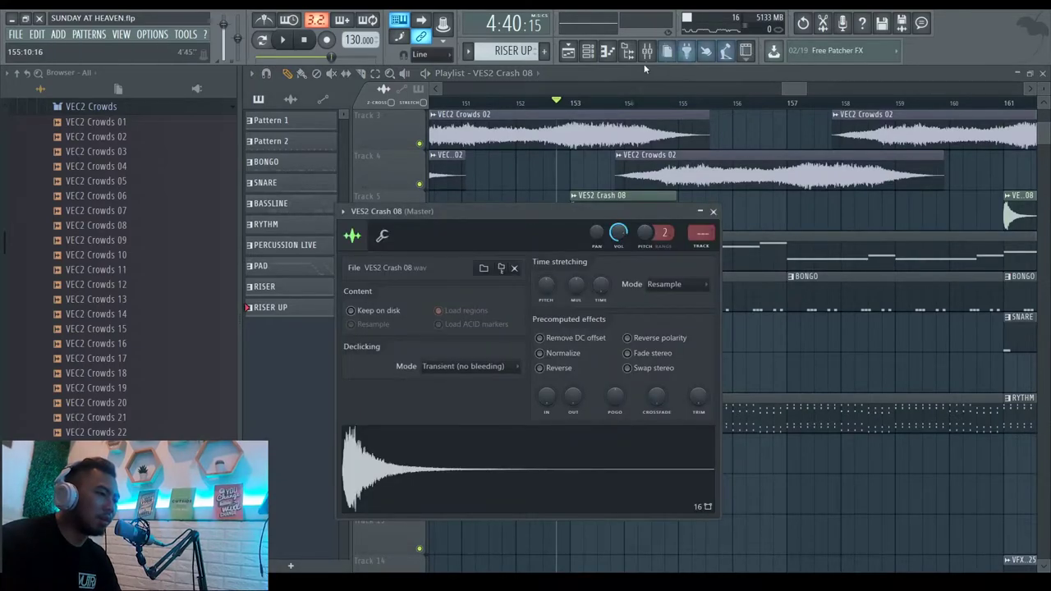
pyautogui.click(704, 234)
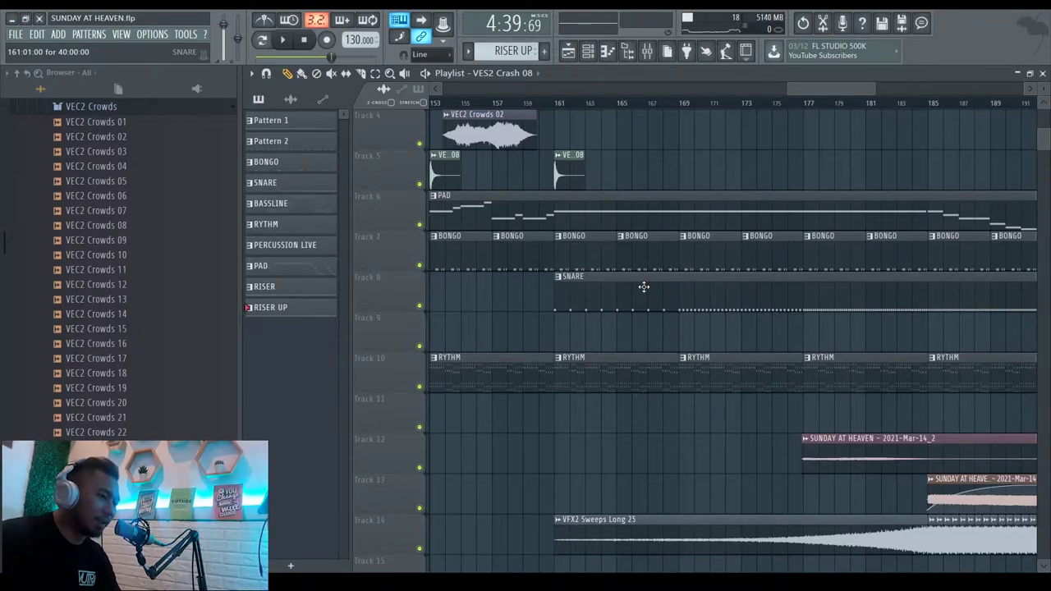
# Assign the SNARE TASH channel of the SNARE pattern to mixer insert 2 and name that insert SNARE.
pyautogui.doubleClick(644, 286)
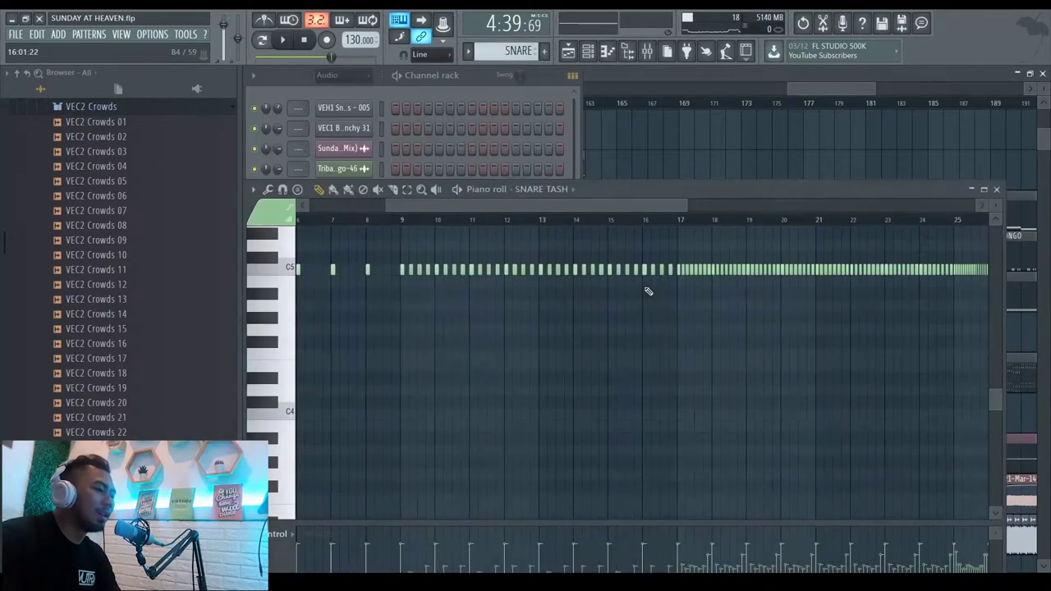
pyautogui.click(995, 189)
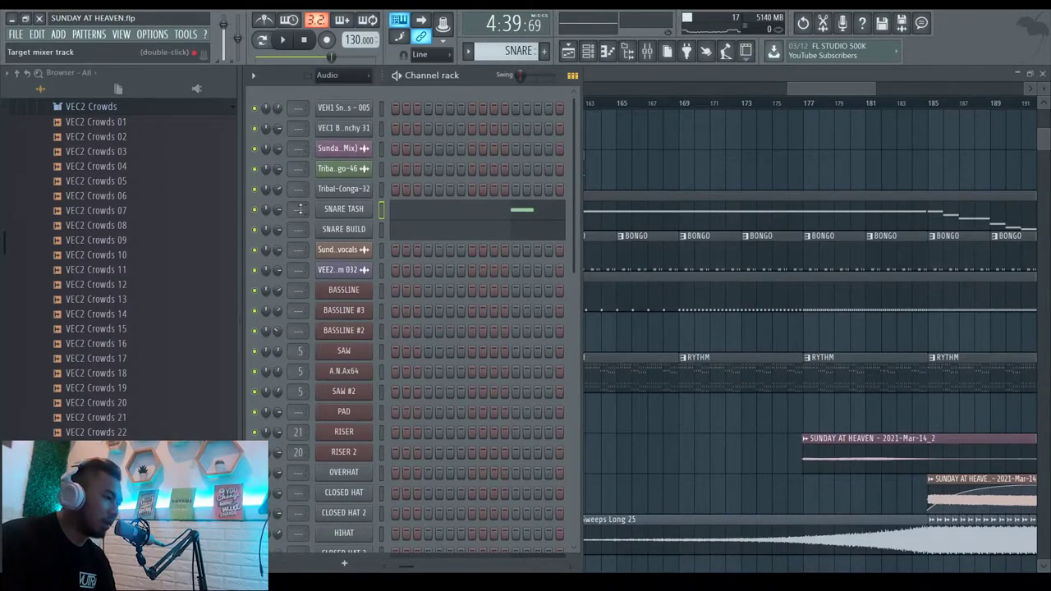
pyautogui.moveTo(298, 209); pyautogui.dragTo(298, 203)
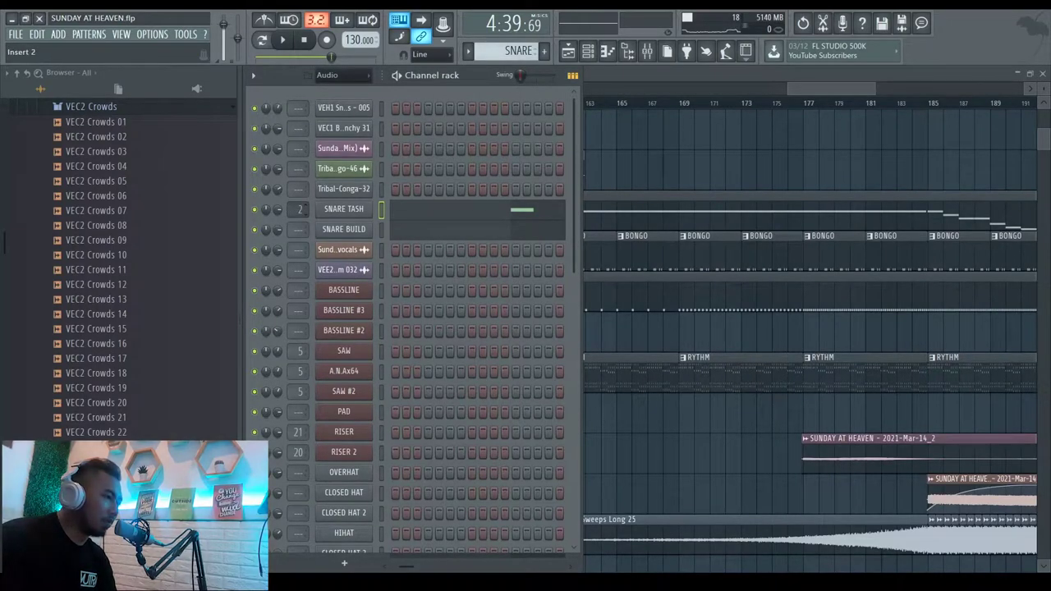
pyautogui.click(647, 52)
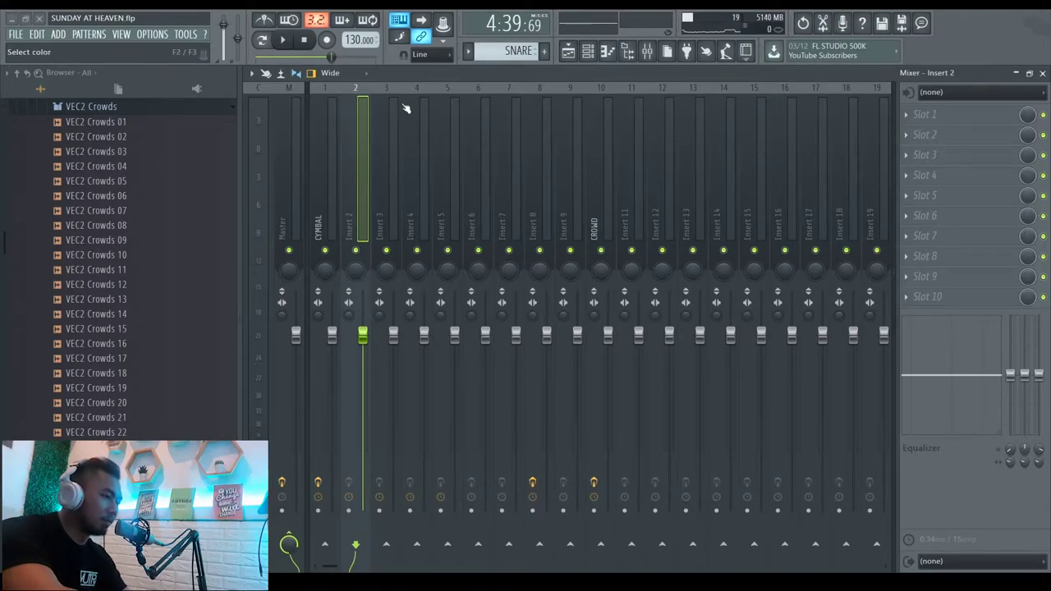
pyautogui.write('SNARE')
pyautogui.press('Return')
# Add Fruity Reeverb 2 to the SNARE insert and adjust its wet level and room size.
pyautogui.click(909, 114)
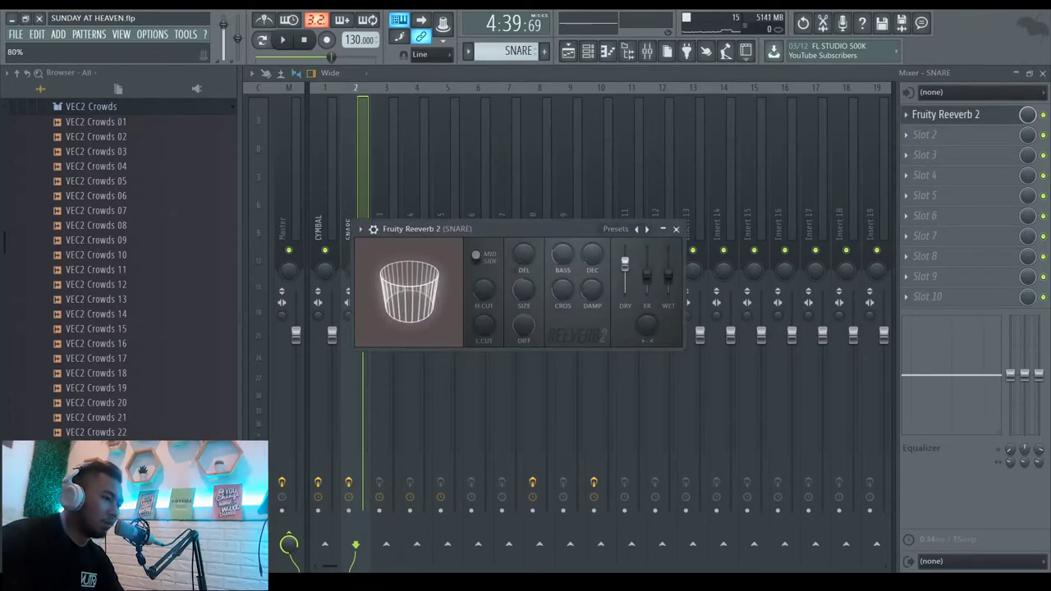
pyautogui.moveTo(668, 277)
pyautogui.mouseDown()
pyautogui.moveTo(626, 256)
pyautogui.moveTo(668, 260)
pyautogui.mouseUp()
pyautogui.moveTo(522, 293); pyautogui.dragTo(522, 279)
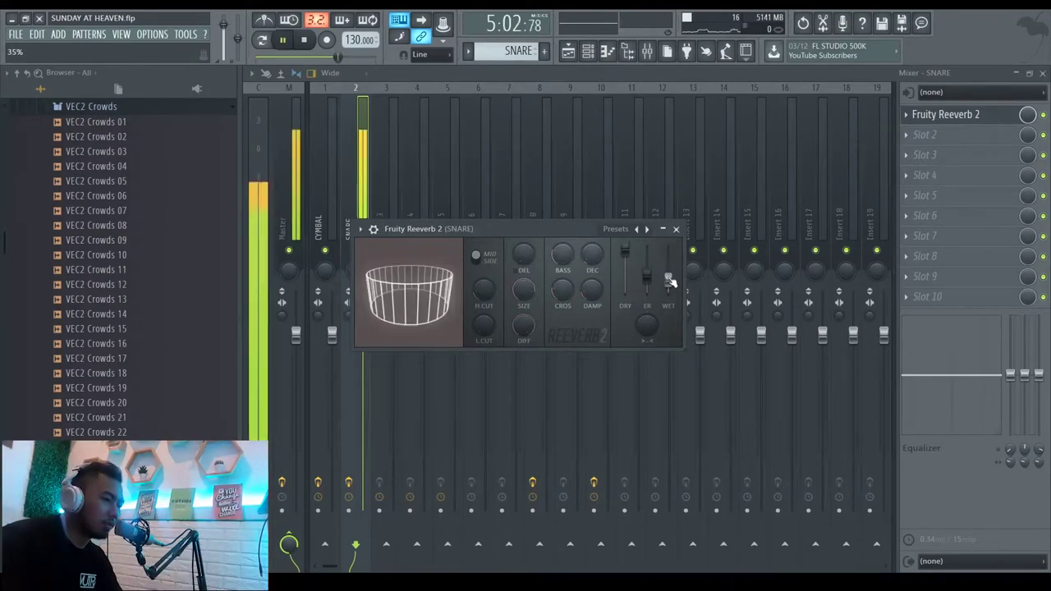
pyautogui.moveTo(669, 261); pyautogui.dragTo(649, 253)
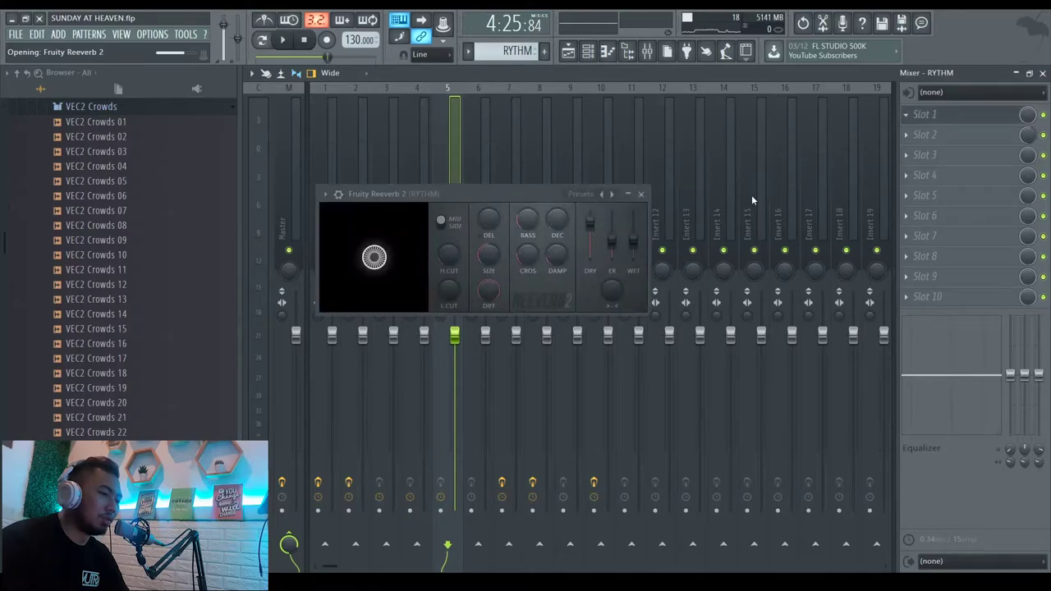
# Lower the dry level of Fruity Reeverb 2 on the RYTHM insert to about 78%.
pyautogui.moveTo(592, 224); pyautogui.dragTo(592, 232)
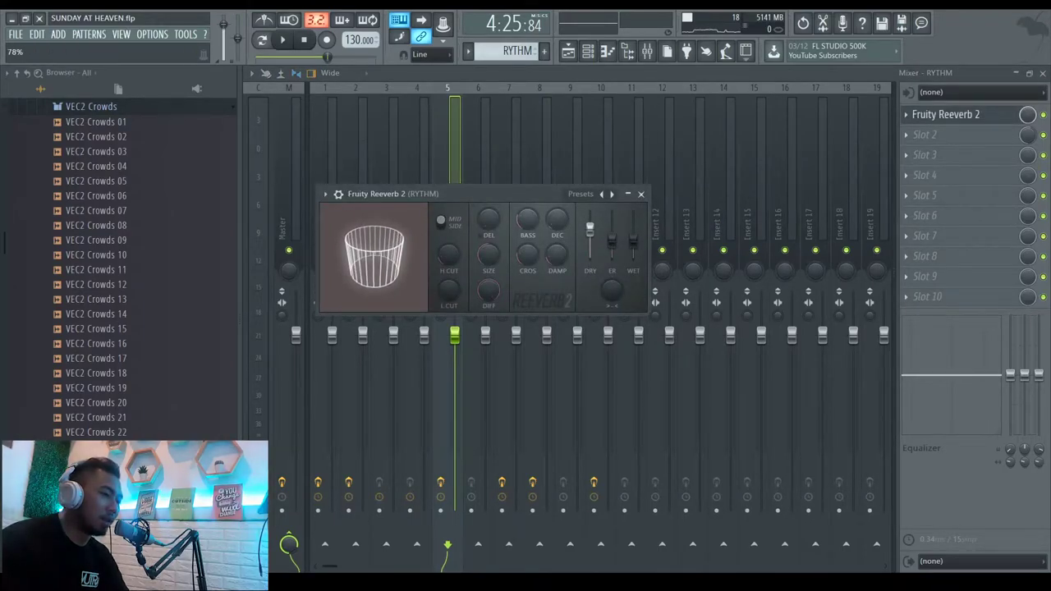
pyautogui.click(645, 195)
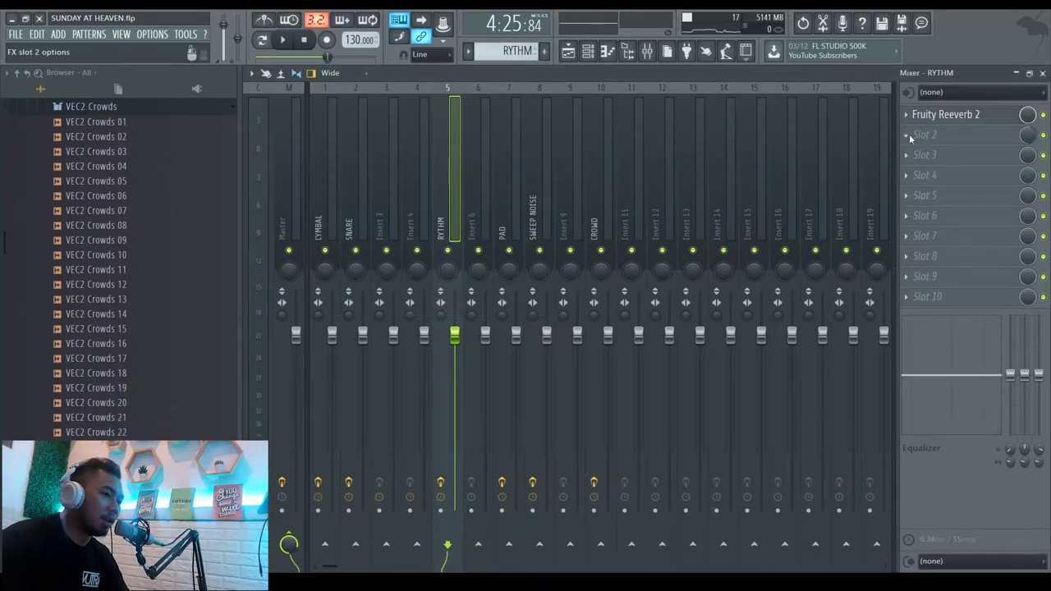
# Add Fruity Love Philter to slot 2 of the RYTHM insert and adjust its envelope follower attack, release and input volume.
pyautogui.click(731, 444)
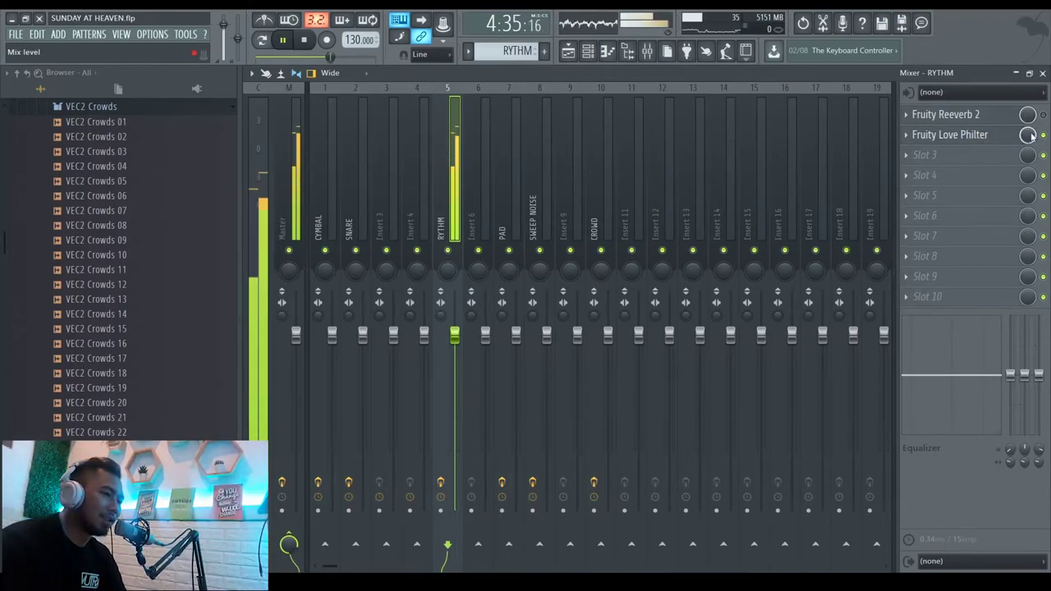
pyautogui.click(972, 140)
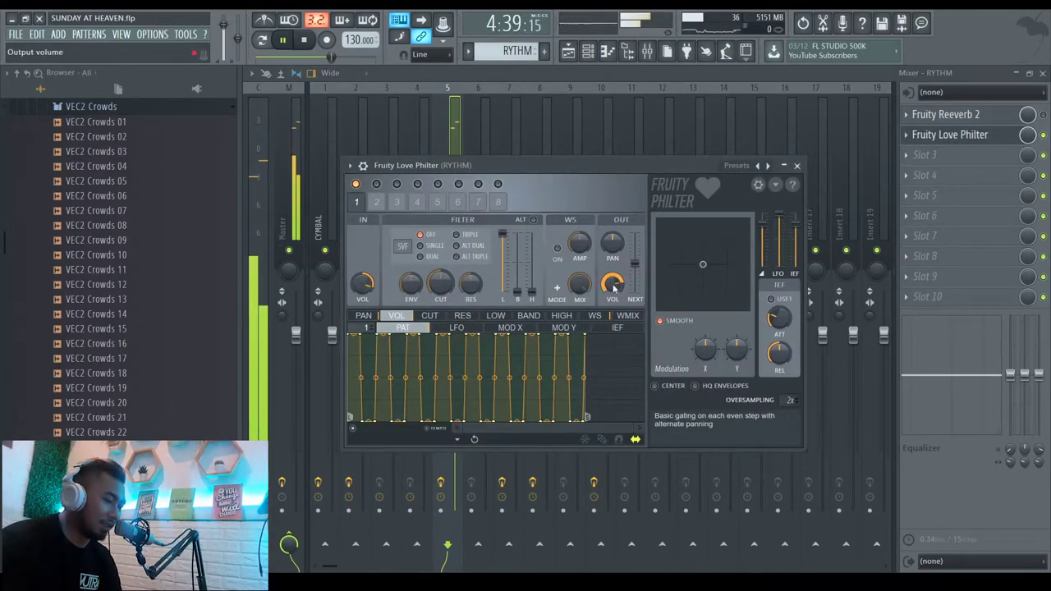
pyautogui.moveTo(764, 226); pyautogui.dragTo(764, 263)
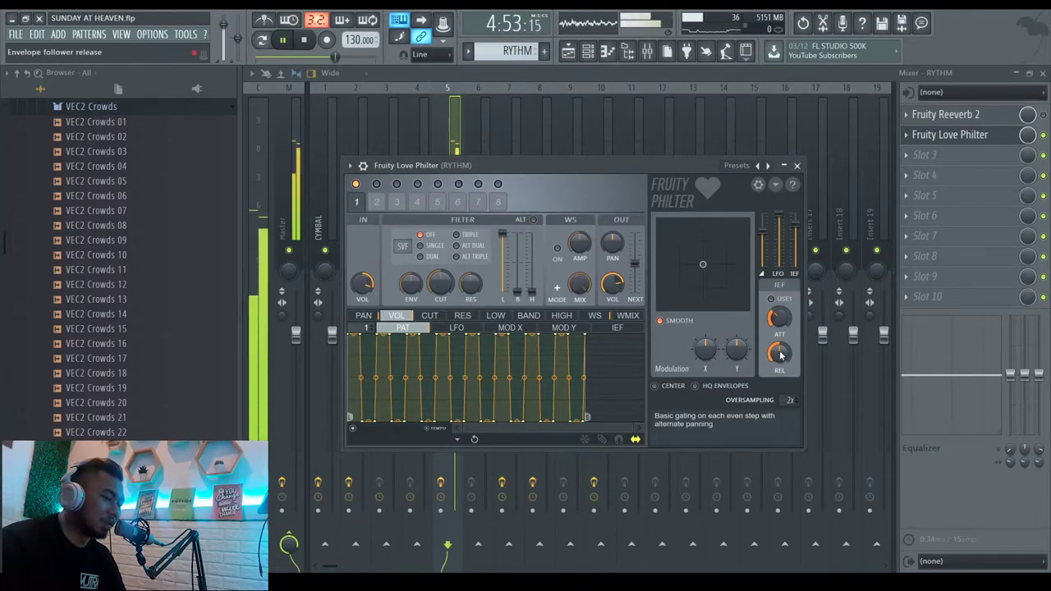
pyautogui.moveTo(782, 357); pyautogui.dragTo(783, 363)
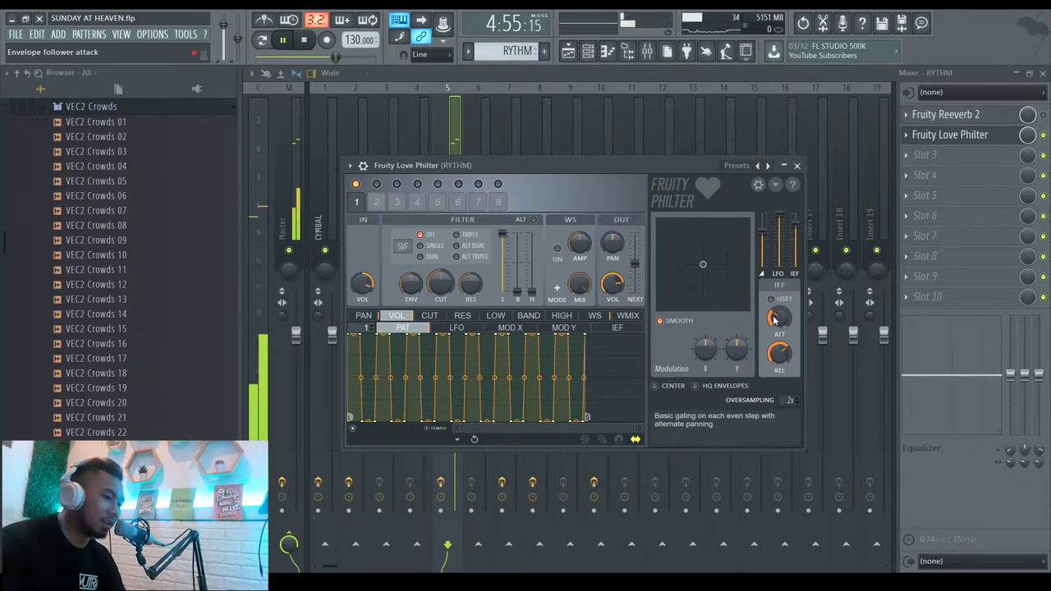
pyautogui.moveTo(777, 319); pyautogui.dragTo(778, 323)
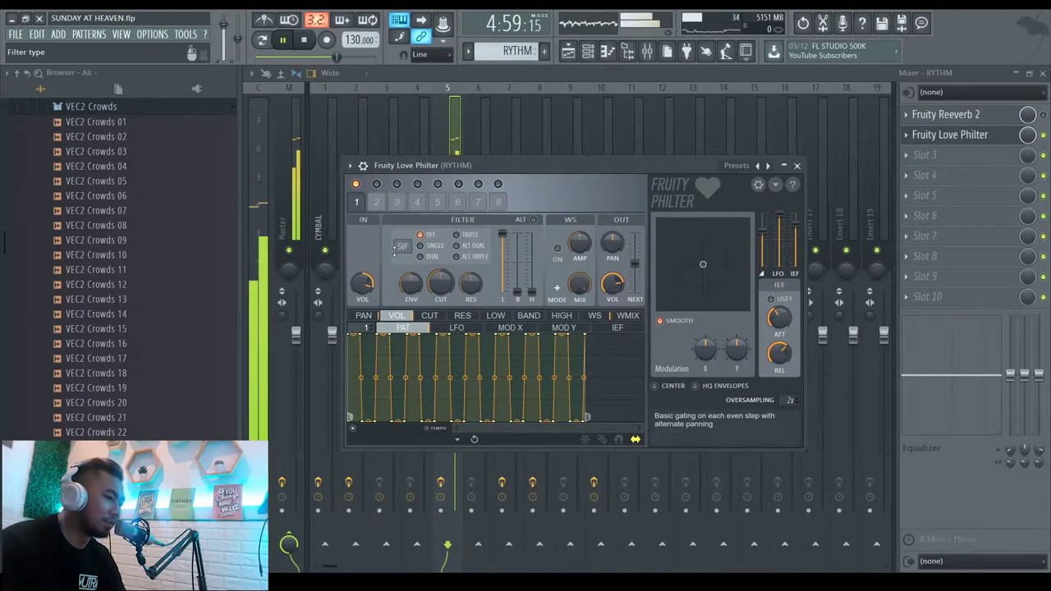
pyautogui.moveTo(375, 283); pyautogui.dragTo(375, 271)
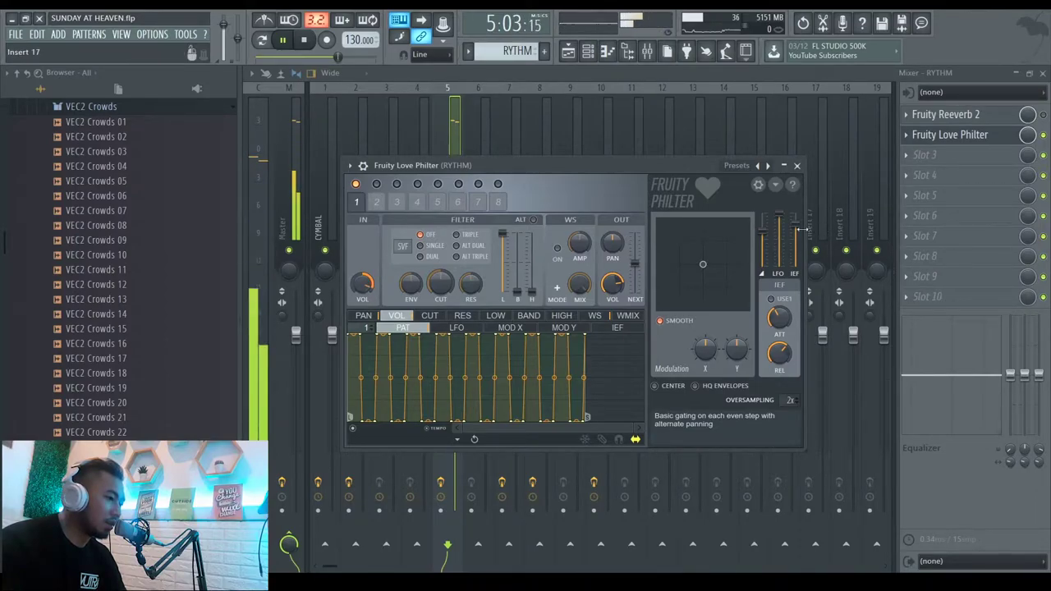
pyautogui.click(796, 165)
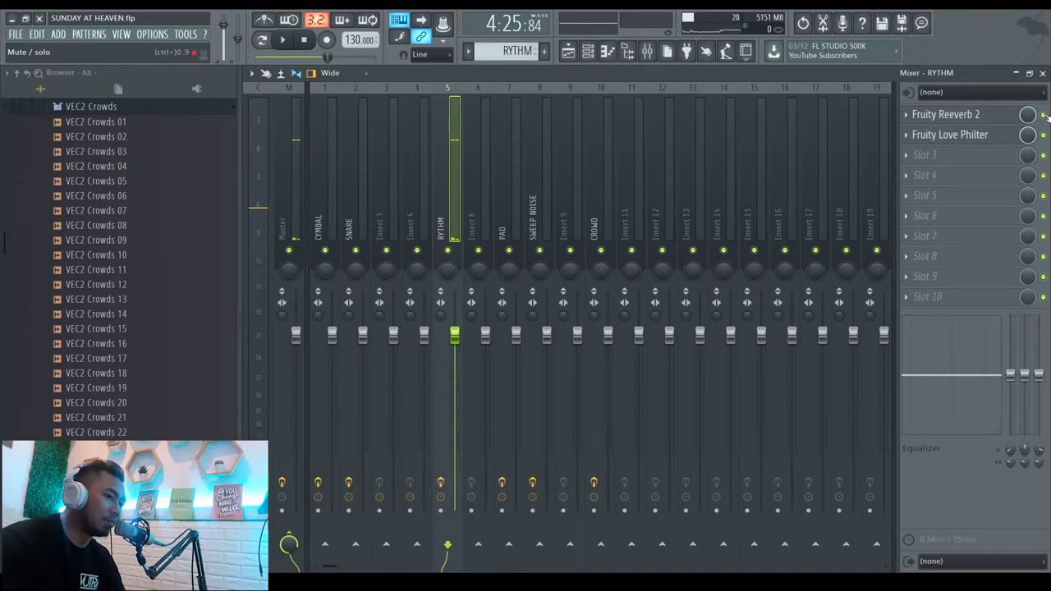
# Audition the RYTHM part and set the mix level of its Fruity Reeverb 2 to about 72%.
pyautogui.press('space')
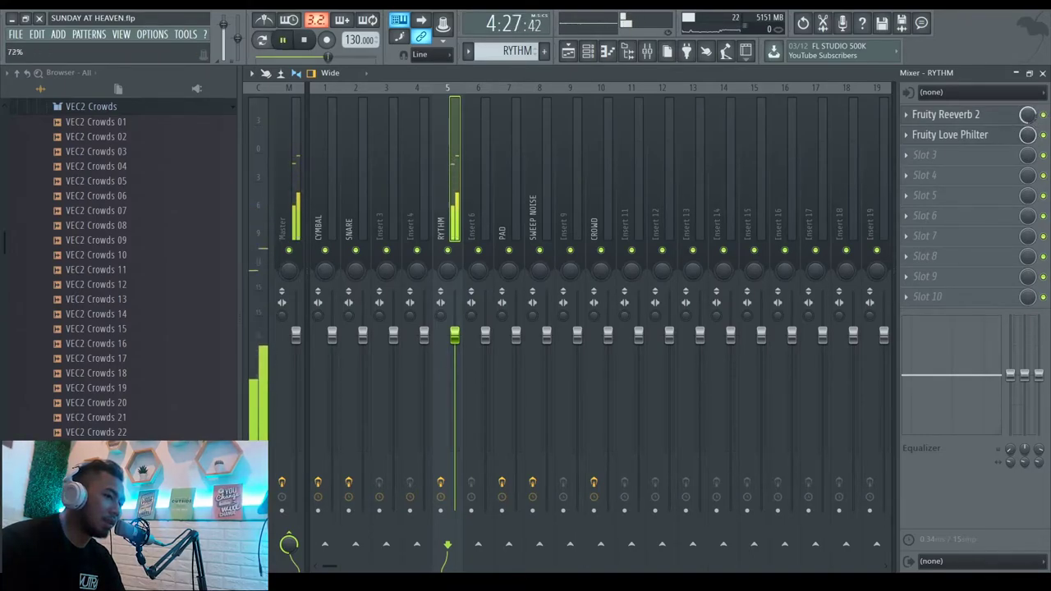
pyautogui.click(1043, 73)
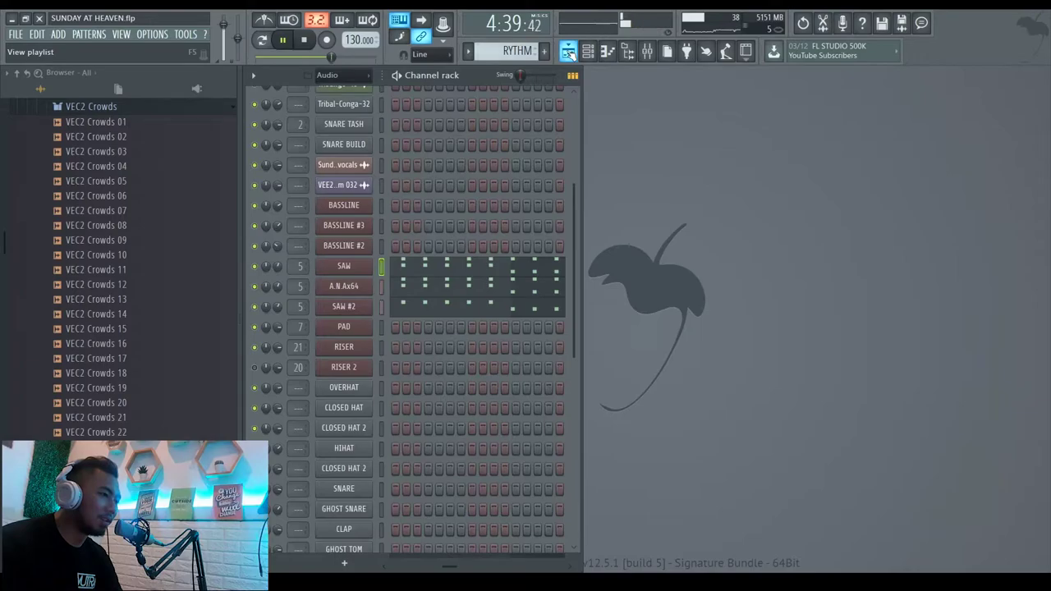
pyautogui.press('space')
# Add Fruity parametric EQ 2 to the RYTHM insert and pull its band 1 low shelf down at about 888 Hz during playback.
pyautogui.click(647, 51)
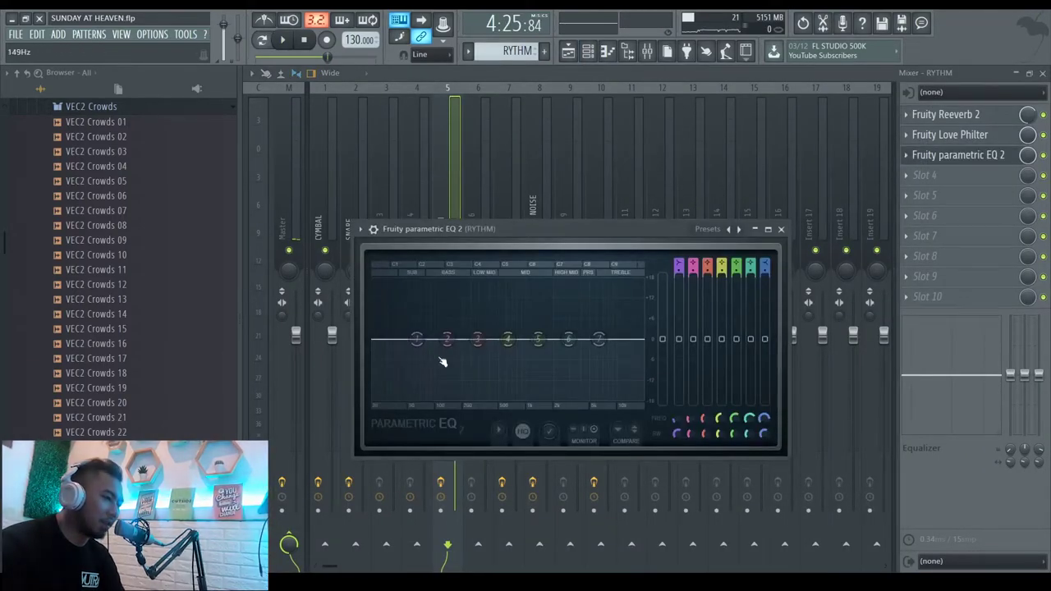
pyautogui.press('space')
pyautogui.moveTo(416, 349); pyautogui.dragTo(526, 386)
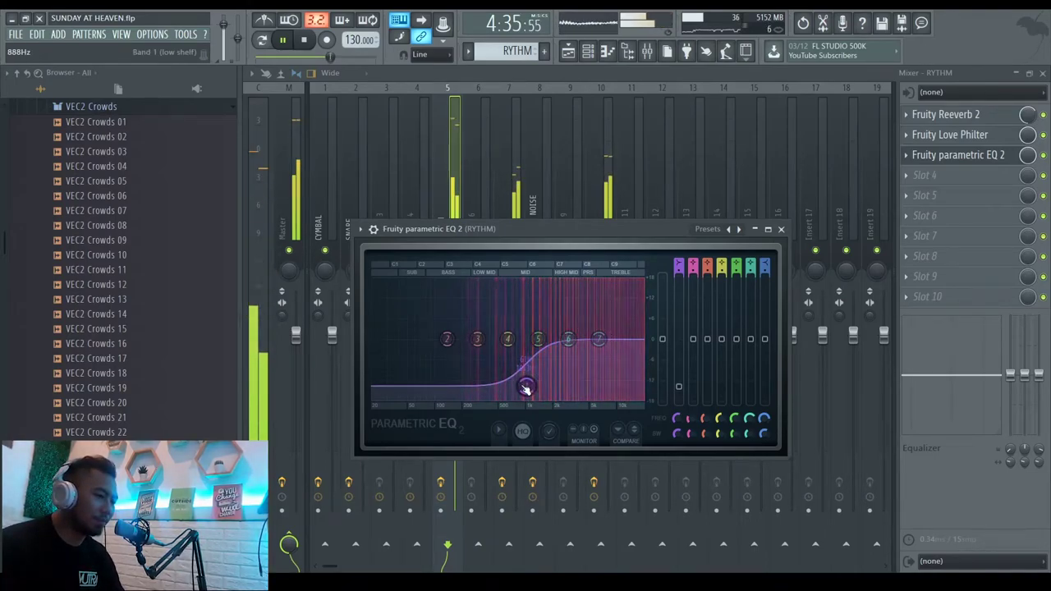
# Sweep the RYTHM equalizer's band 1 low shelf by ear between about 155 Hz and 525 Hz, keeping it at the higher frequency.
pyautogui.moveTo(528, 383); pyautogui.dragTo(457, 373)
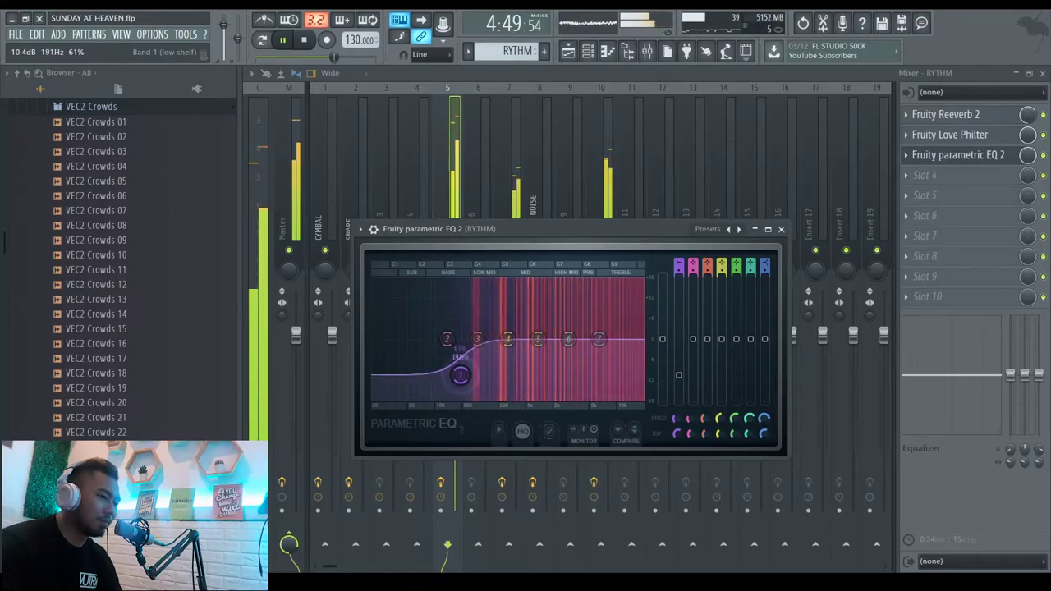
pyautogui.moveTo(462, 374); pyautogui.dragTo(463, 374)
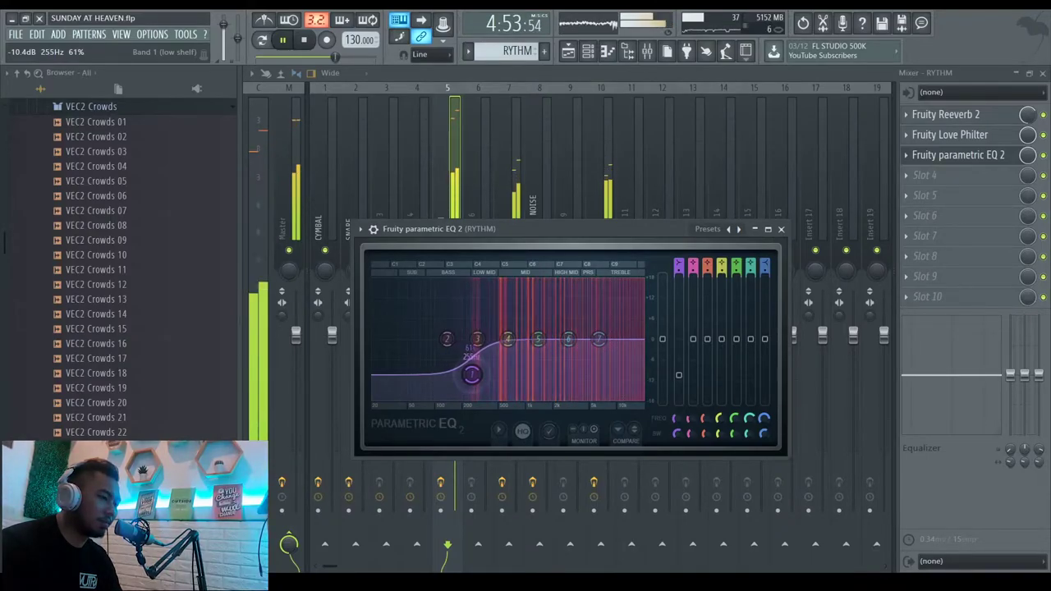
pyautogui.moveTo(490, 375); pyautogui.dragTo(451, 373)
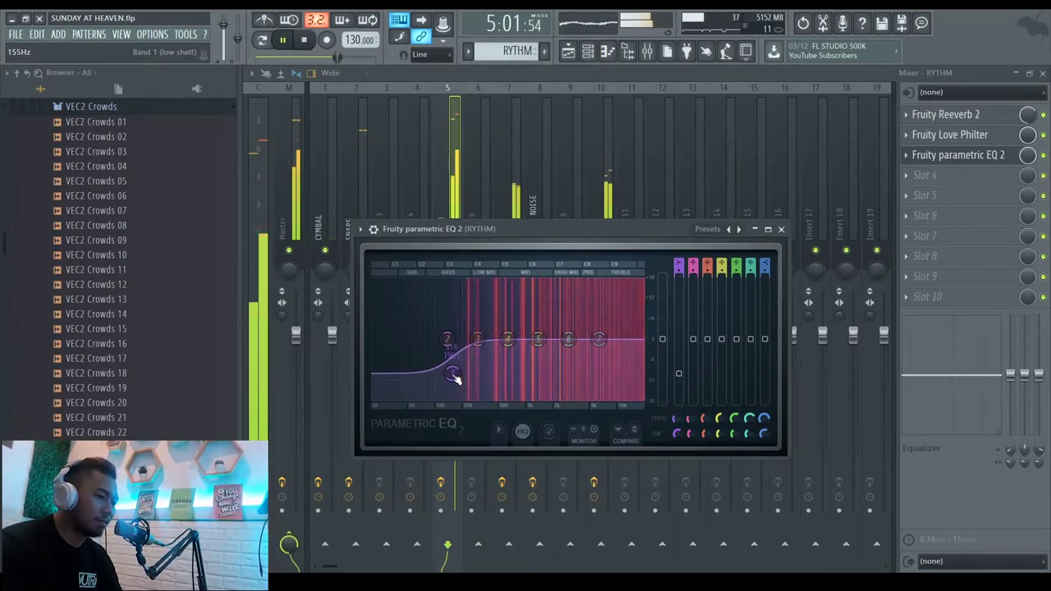
pyautogui.moveTo(452, 376); pyautogui.dragTo(493, 376)
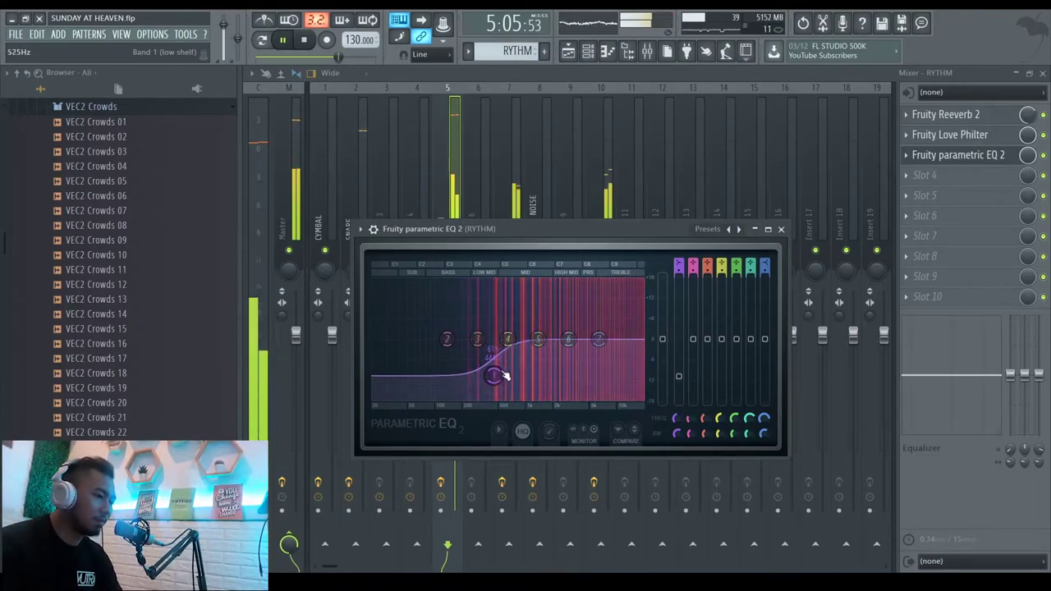
pyautogui.press('space')
pyautogui.click(781, 230)
# Locate the VFX2 Sweeps Long 25 clip on Track 15 and open Fruity Stereo Shaper on its SWEEP NOISE insert.
pyautogui.press('F5')
pyautogui.press('space')
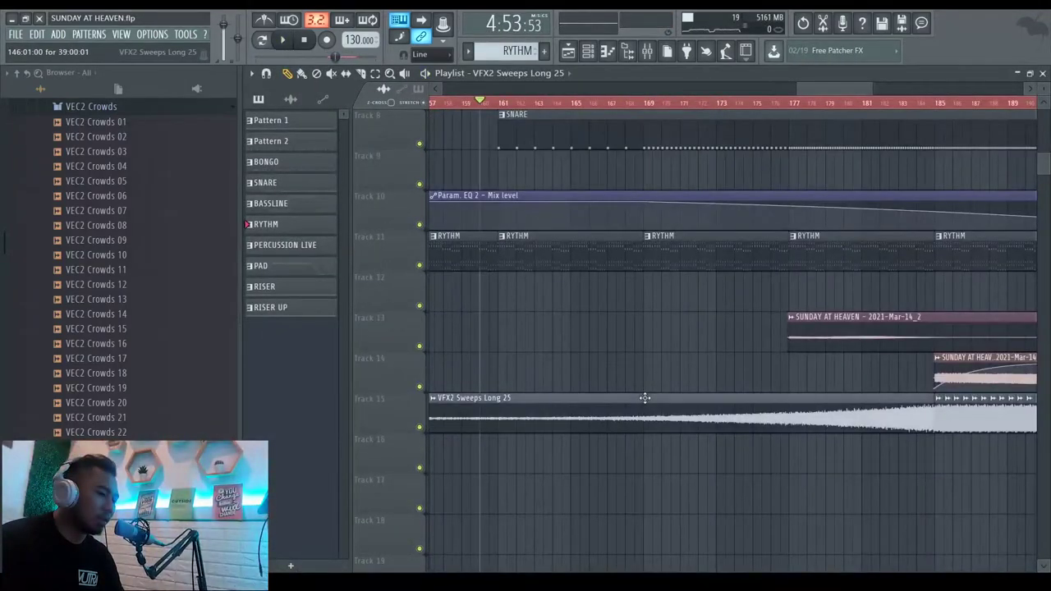
pyautogui.click(637, 399)
pyautogui.click(730, 229)
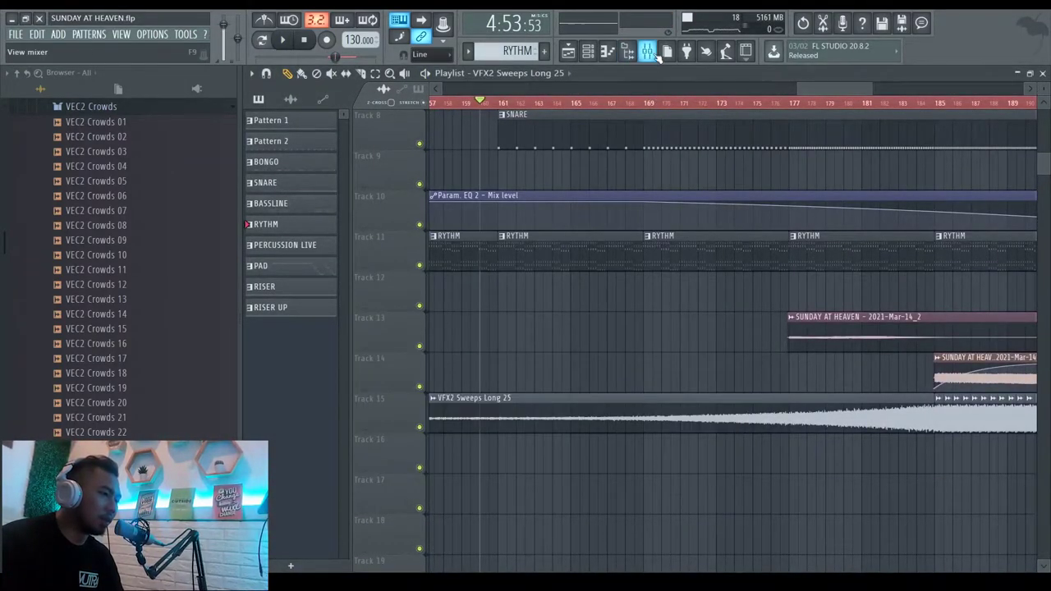
pyautogui.click(647, 51)
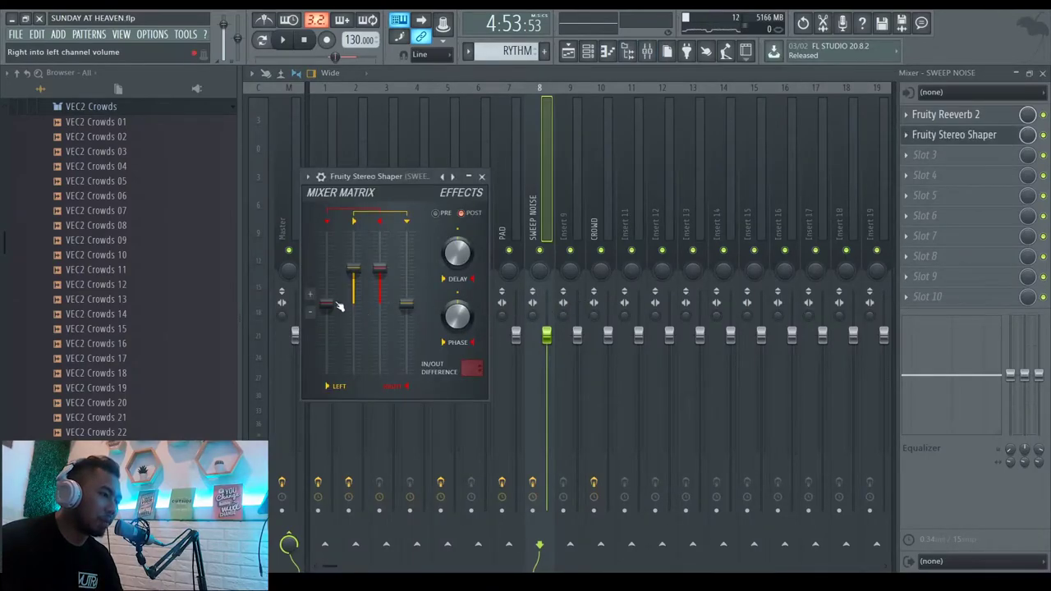
# Try out different left-into-right and right-into-left levels in the SWEEP NOISE insert's Fruity Stereo Shaper.
pyautogui.moveTo(406, 305); pyautogui.dragTo(408, 351)
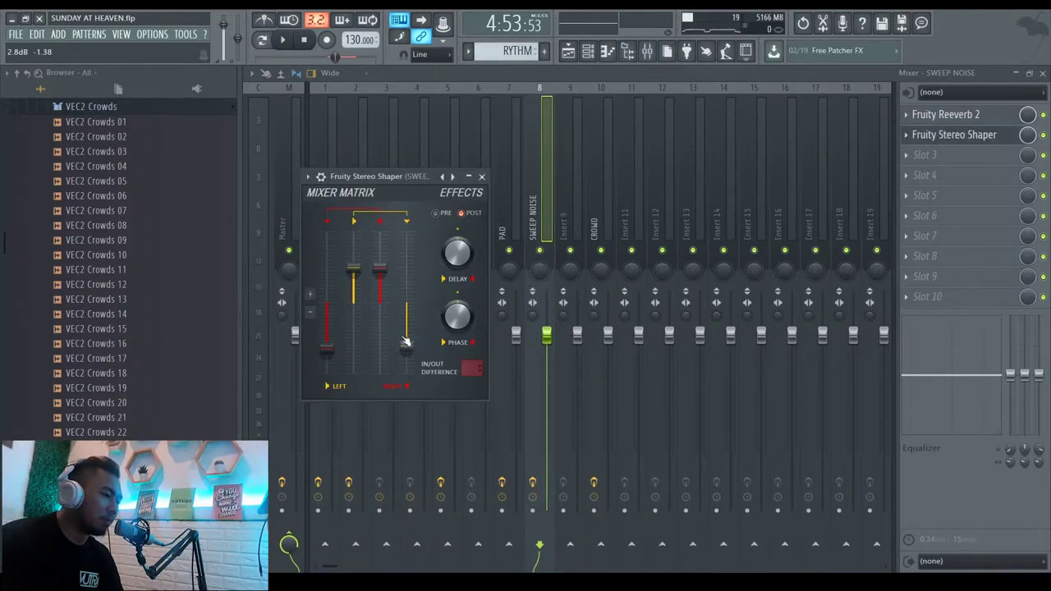
pyautogui.moveTo(326, 351); pyautogui.dragTo(322, 312)
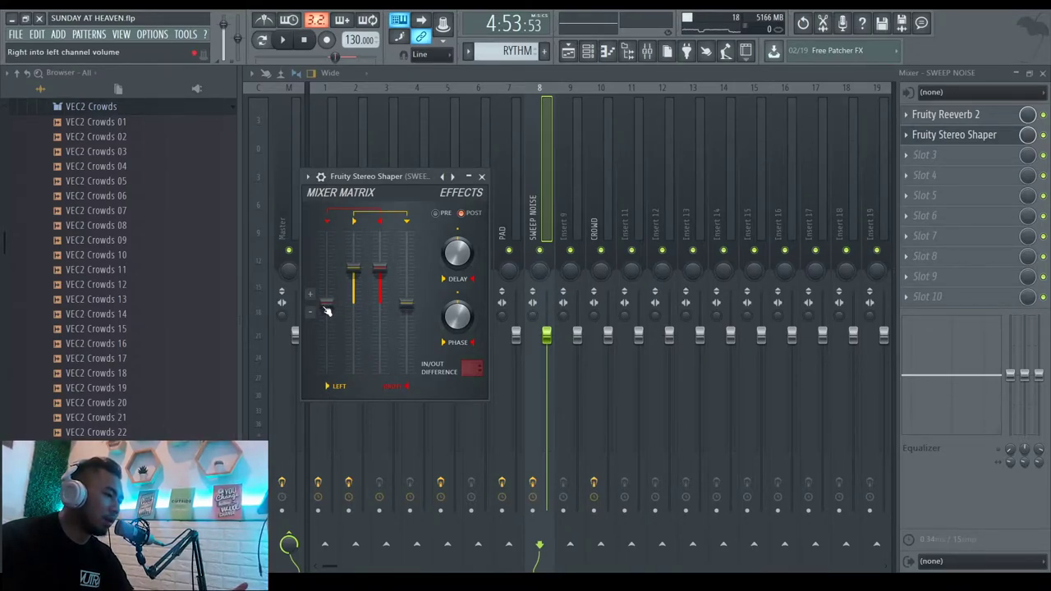
pyautogui.moveTo(326, 308); pyautogui.dragTo(326, 254)
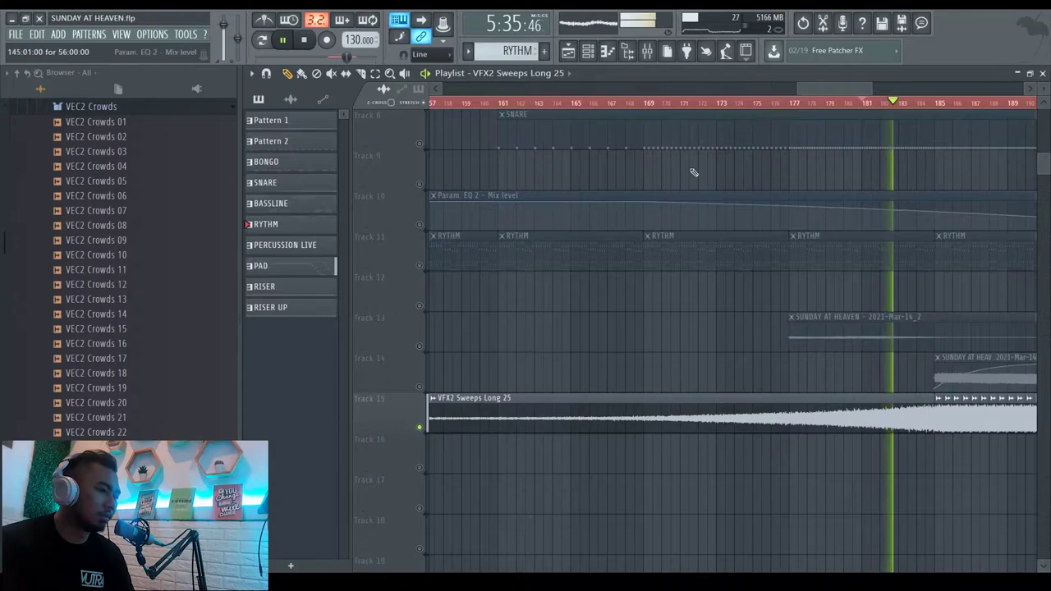
# Set both cross-channel levels of the SWEEP NOISE insert's Fruity Stereo Shaper to about -1.00 while the sweep plays.
pyautogui.click(647, 51)
pyautogui.click(952, 137)
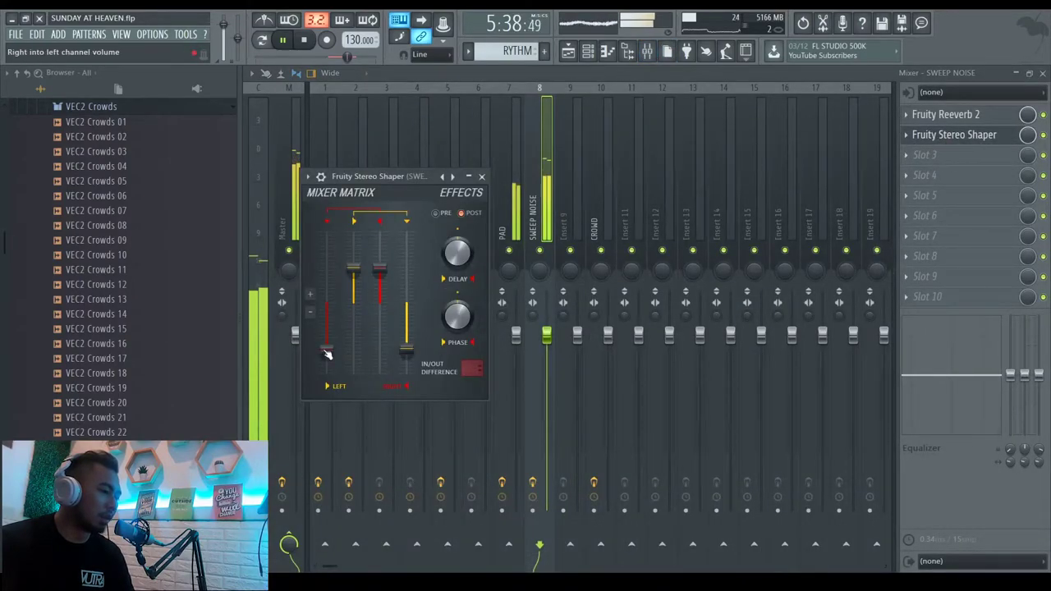
pyautogui.moveTo(403, 358)
pyautogui.mouseDown()
pyautogui.moveTo(404, 383)
pyautogui.moveTo(406, 353)
pyautogui.mouseUp()
pyautogui.moveTo(327, 369); pyautogui.dragTo(328, 339)
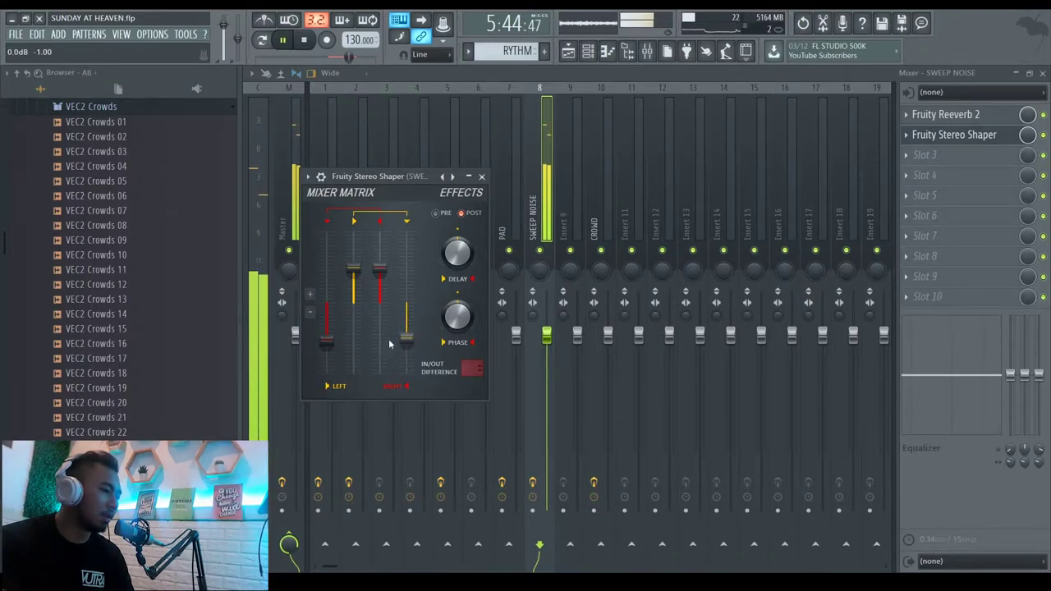
pyautogui.moveTo(404, 344); pyautogui.dragTo(404, 341)
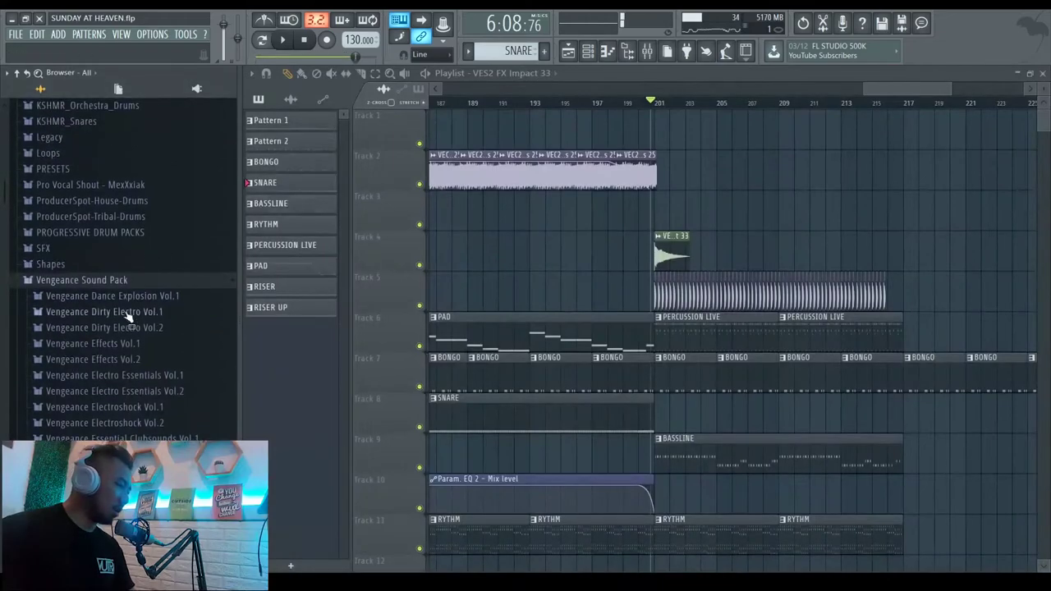
# Browse the Vengeance Sound Pack folders for effect samples and look over the arrangement from bar 145 to the drop.
pyautogui.click(125, 344)
pyautogui.click(113, 391)
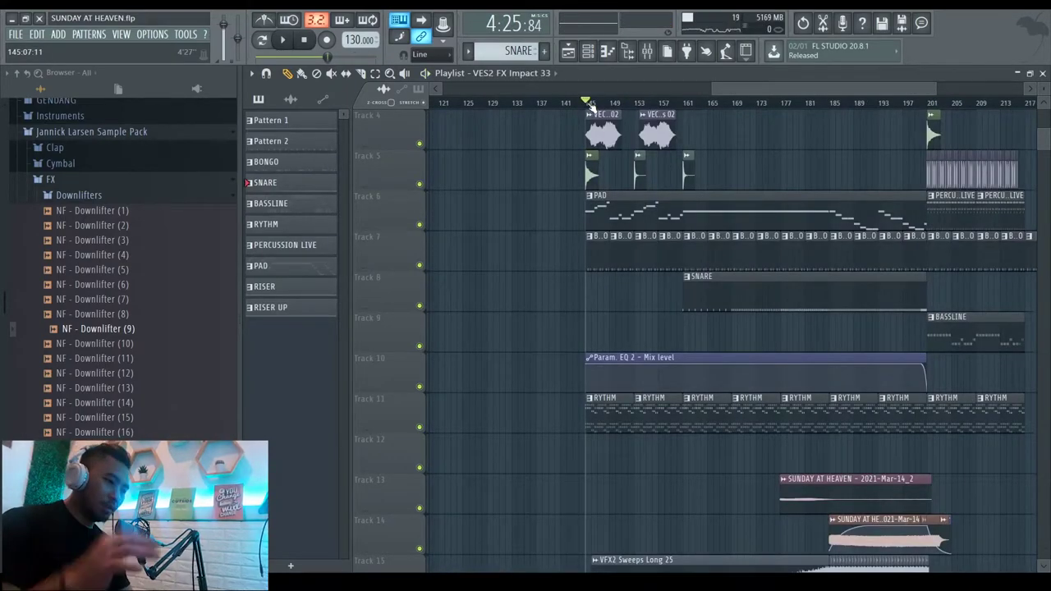
pyautogui.scroll(-4, 775, 164)
pyautogui.scroll(5, 817, 159)
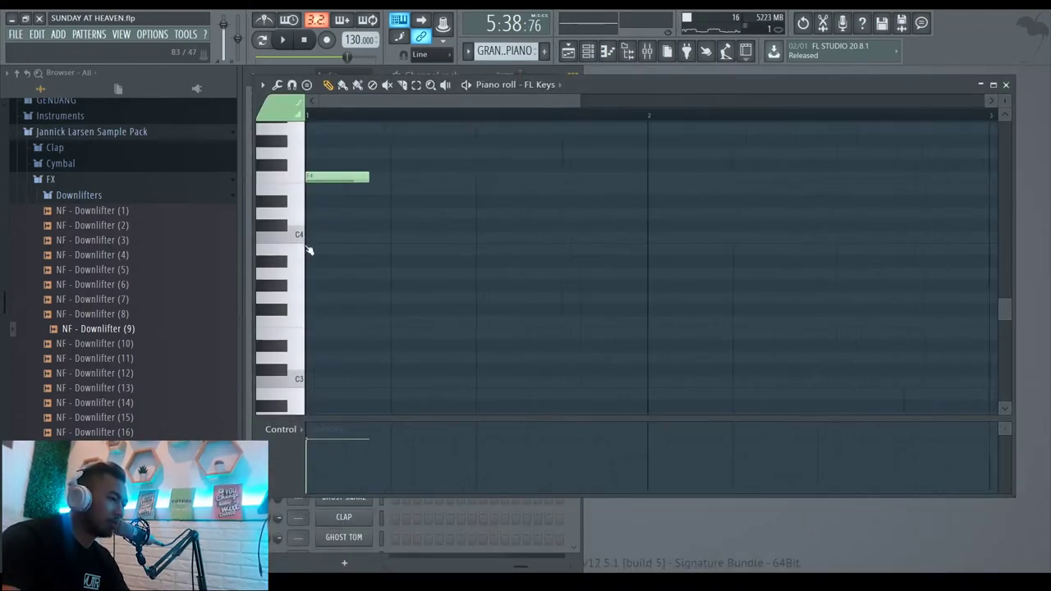
# Enter the FL Keys melody notes of the GRAND PIANO pattern and check its playlist clip starting at bar 185.
pyautogui.scroll(1, 338, 307)
pyautogui.moveTo(327, 285); pyautogui.dragTo(295, 270)
pyautogui.click(574, 295)
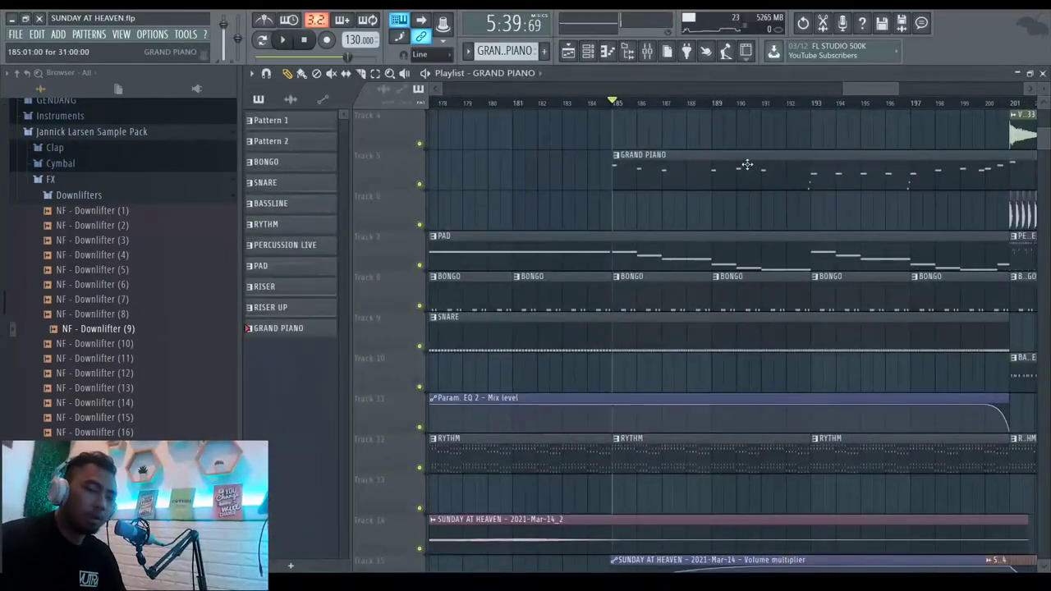
pyautogui.scroll(-2, 570, 205)
pyautogui.press('space')
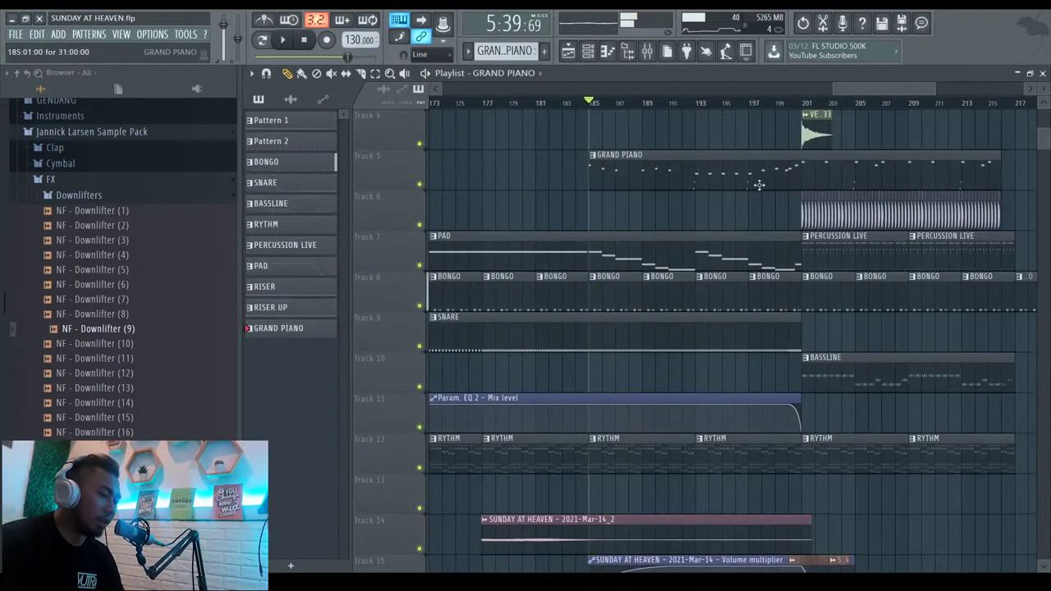
# Insert an empty track above GRAND PIANO and add a Delay 3 mix level automation clip spanning the piano clip from bar 185.
pyautogui.click(477, 348)
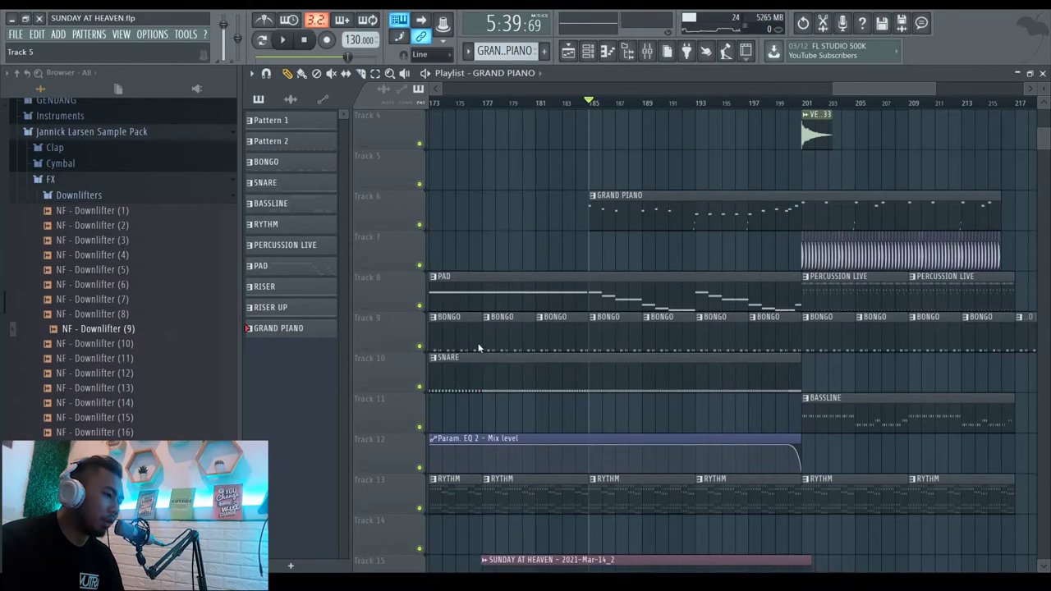
pyautogui.moveTo(592, 105); pyautogui.dragTo(1003, 115)
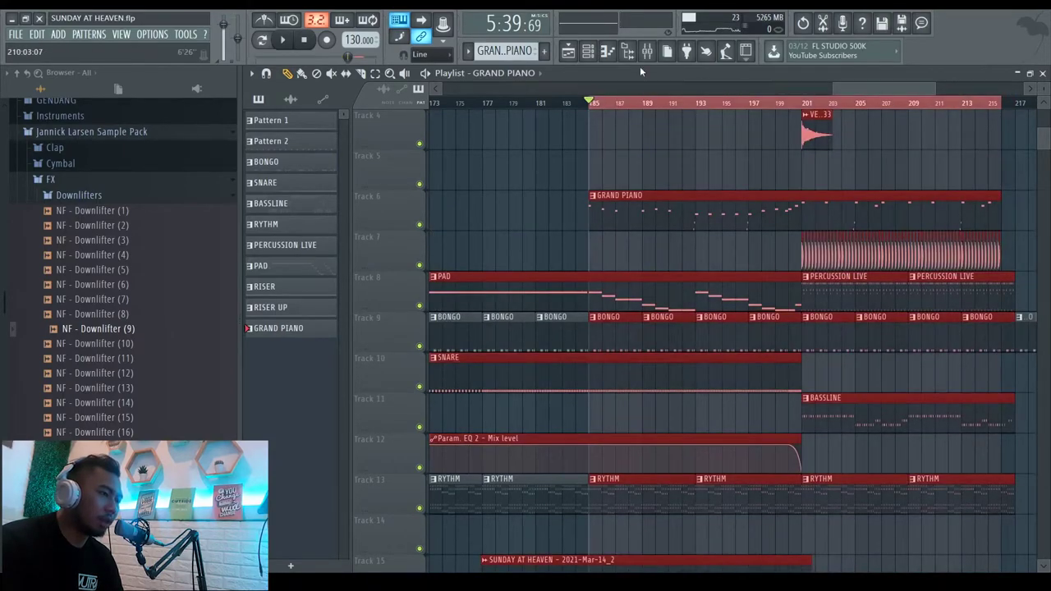
pyautogui.click(648, 54)
pyautogui.click(942, 115)
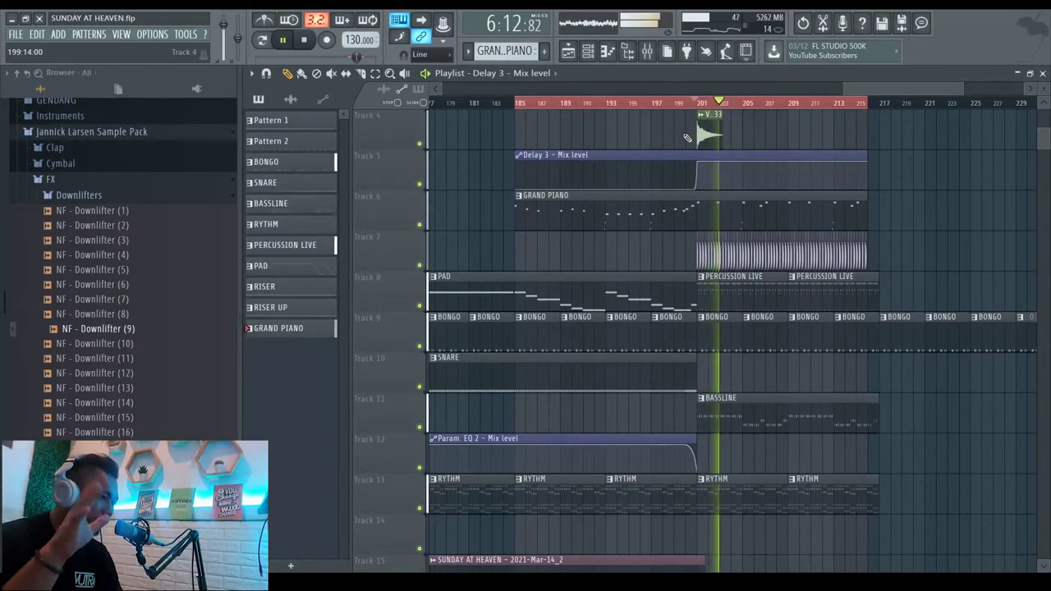
# Stop playback, clear the time selection over the GRAND PIANO clip and return the playhead to just before bar 145.
pyautogui.press('space')
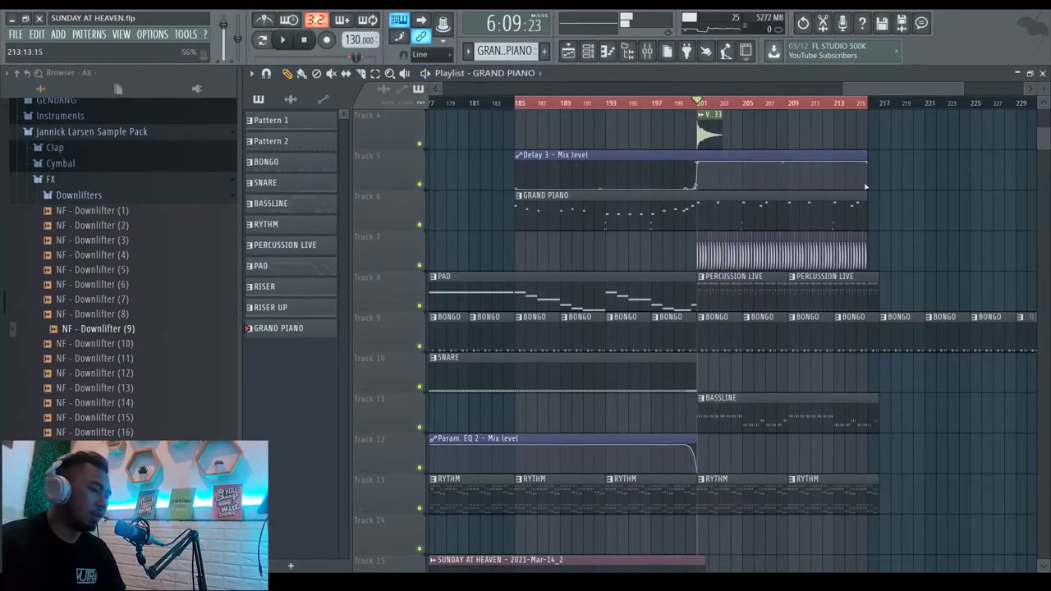
pyautogui.scroll(-5, 699, 104)
pyautogui.scroll(1, 942, 233)
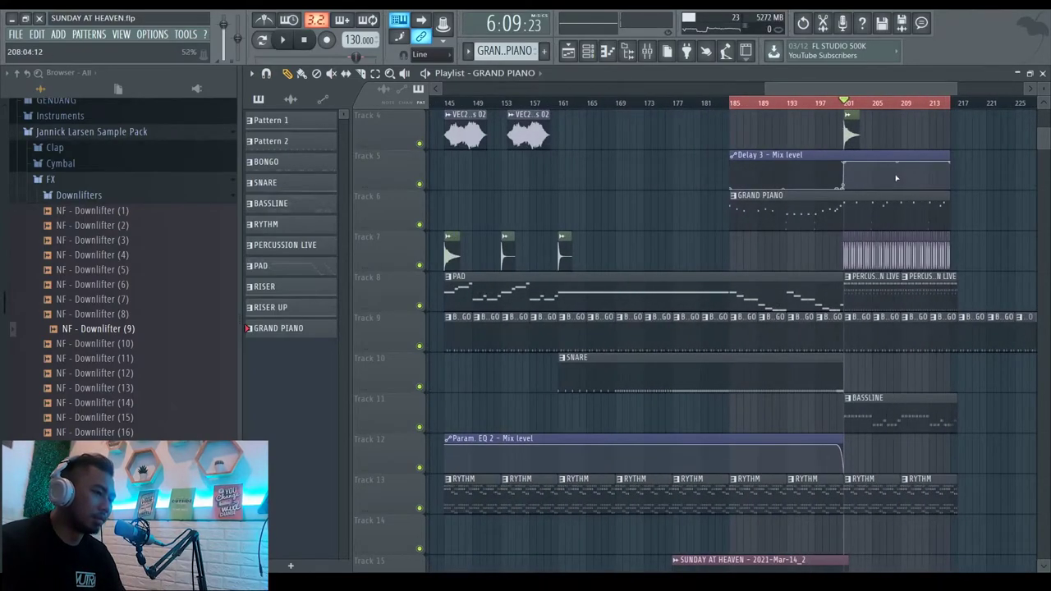
pyautogui.rightClick(827, 104)
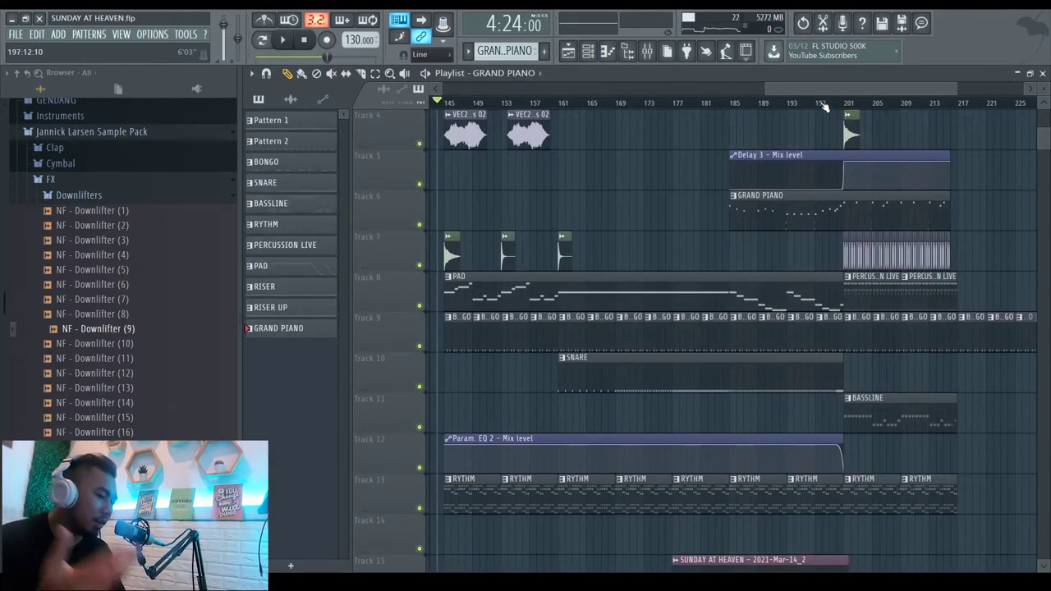
# Play the soloed PERCUSSION LIVE track from bar 201 and find its percussion channels in the channel rack.
pyautogui.scroll(5, 960, 288)
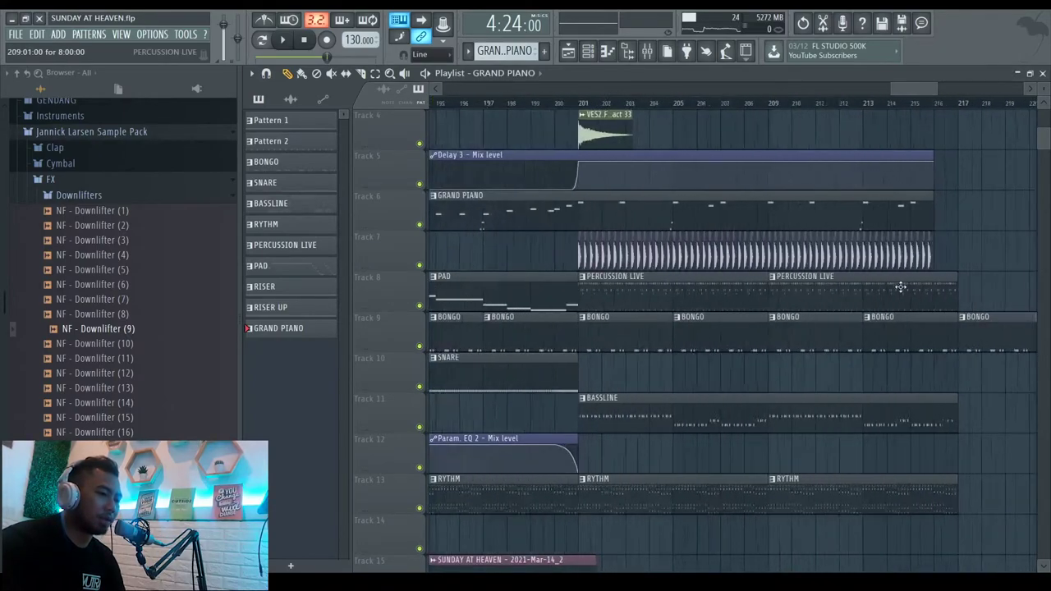
pyautogui.click(505, 105)
pyautogui.press('space')
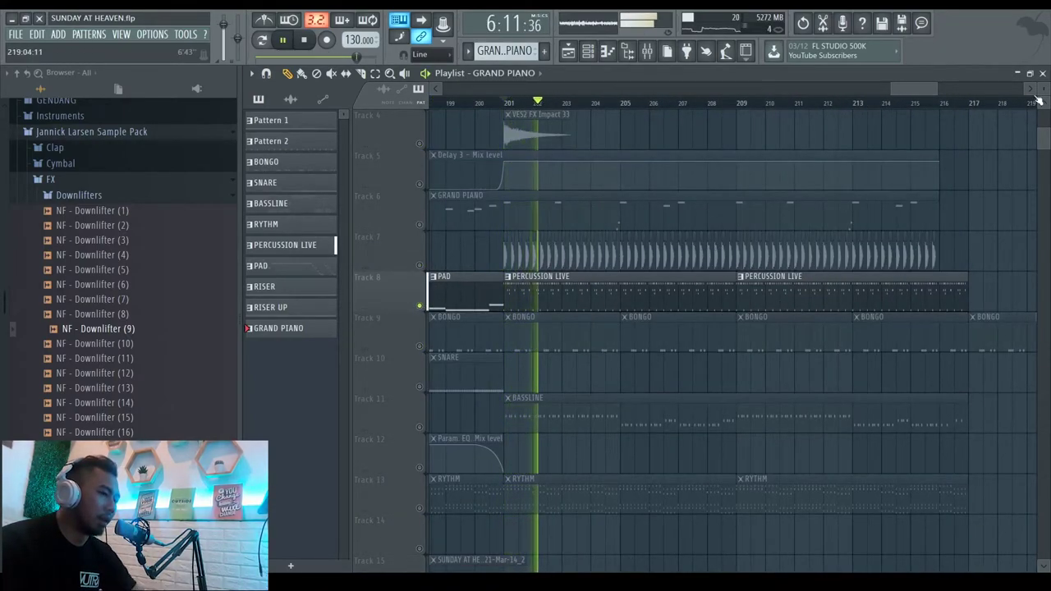
pyautogui.click(1042, 73)
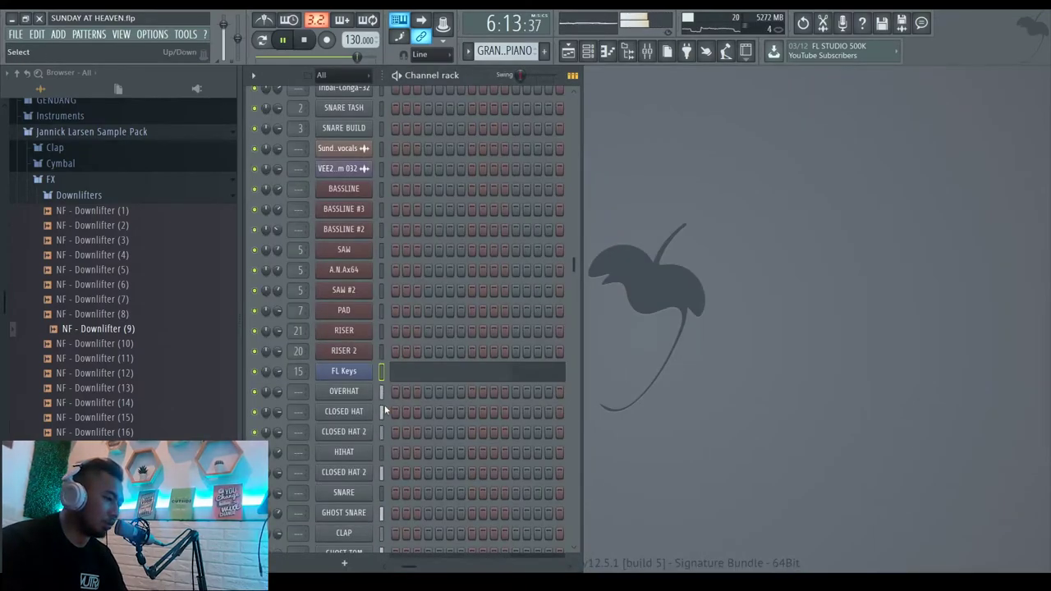
pyautogui.scroll(-2, 411, 361)
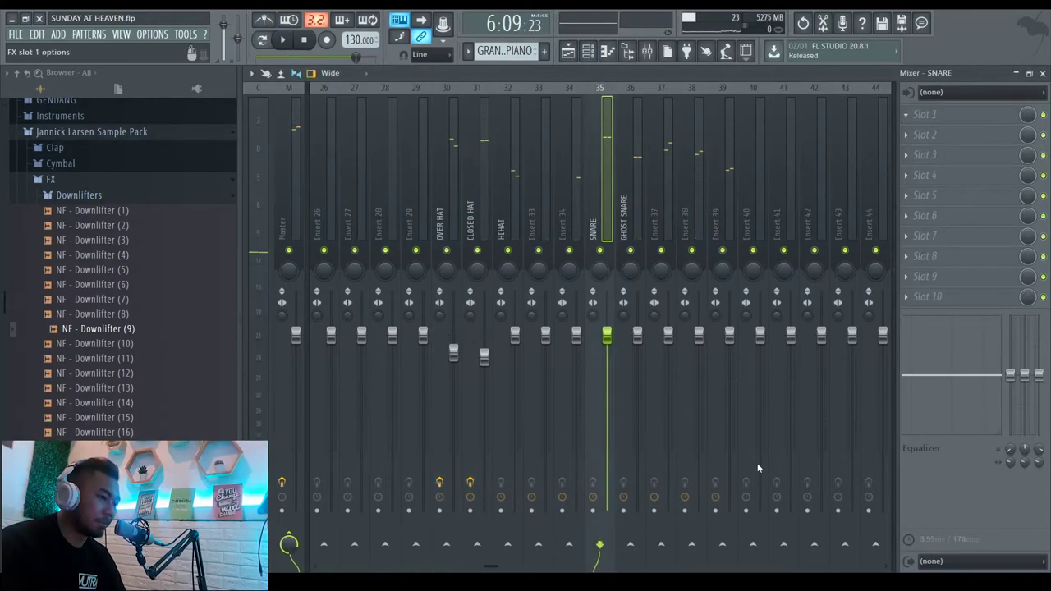
# Add Fruity parametric EQ 2 to the SNARE insert, cutting the lows with band 1 and boosting band 6 about 6.6 dB near 2.8 kHz.
pyautogui.click(759, 468)
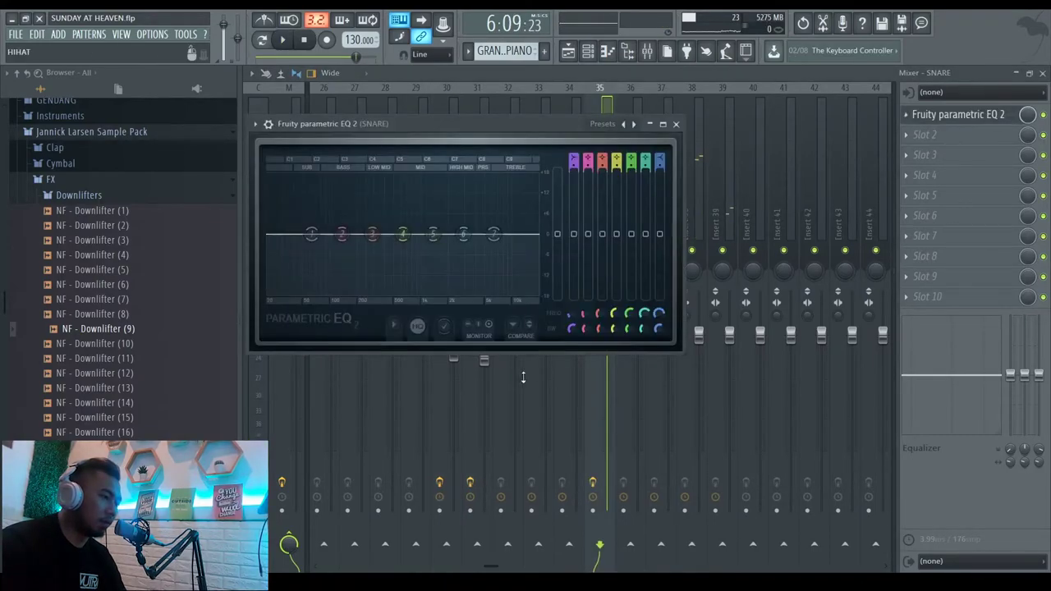
pyautogui.moveTo(312, 236); pyautogui.dragTo(331, 267)
pyautogui.press('space')
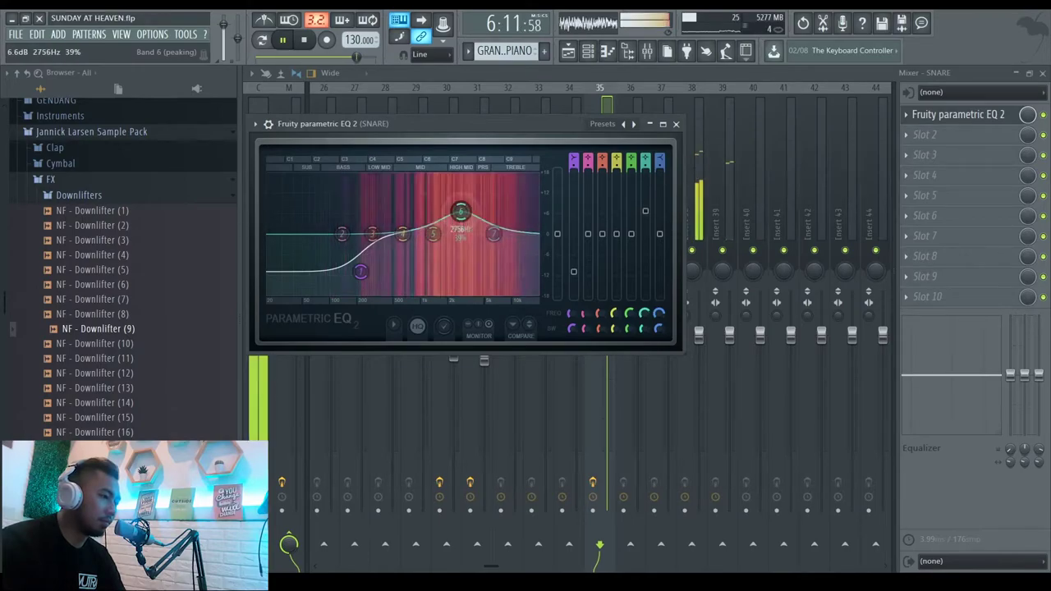
pyautogui.moveTo(462, 213); pyautogui.dragTo(466, 211)
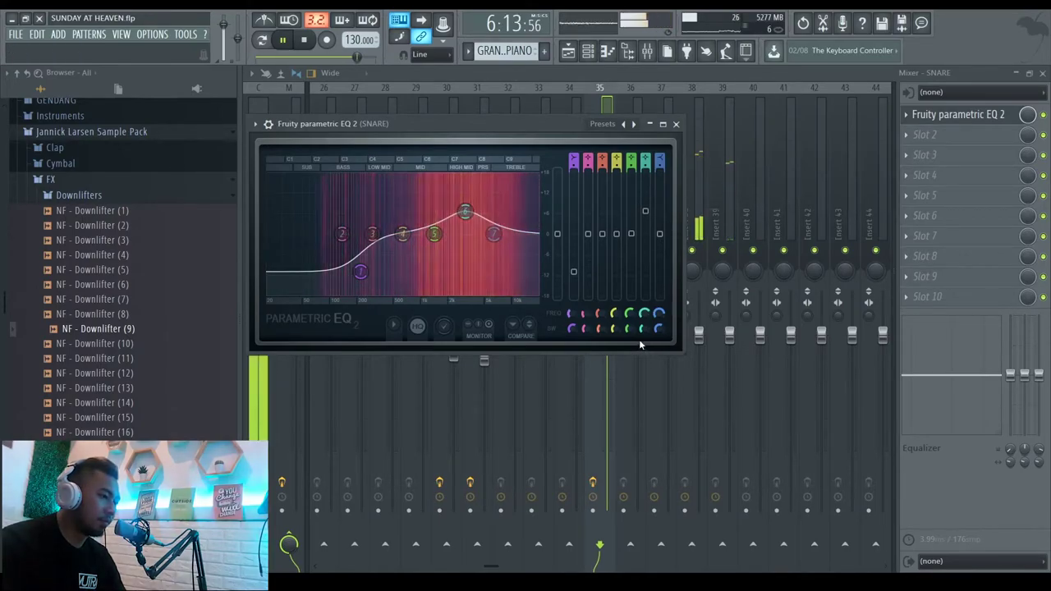
pyautogui.moveTo(644, 329); pyautogui.dragTo(645, 341)
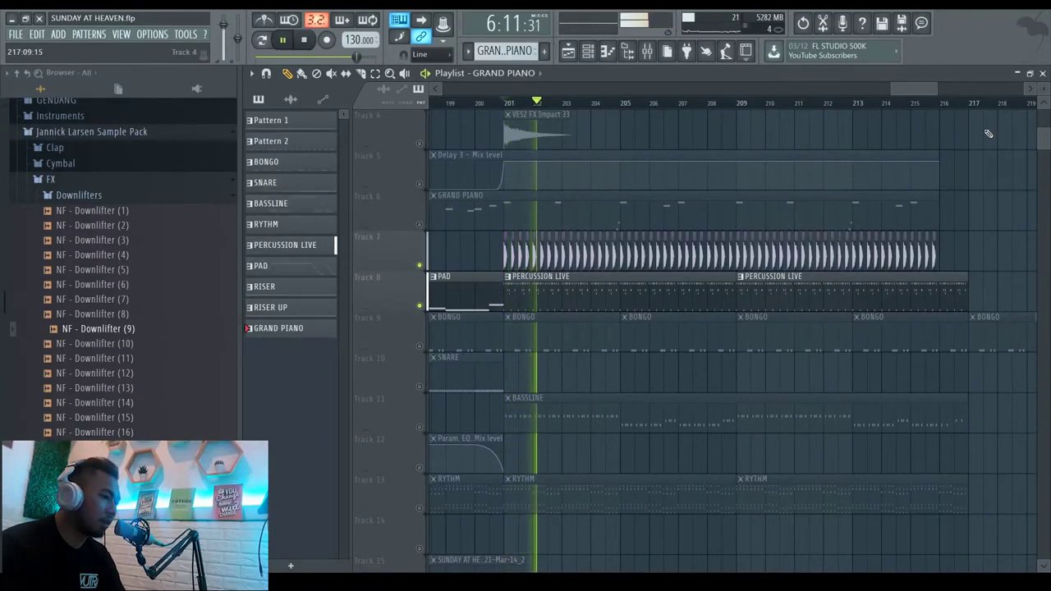
# Bring the BONGO track into the soloed percussion playback and review the mixer inserts.
pyautogui.click(419, 347)
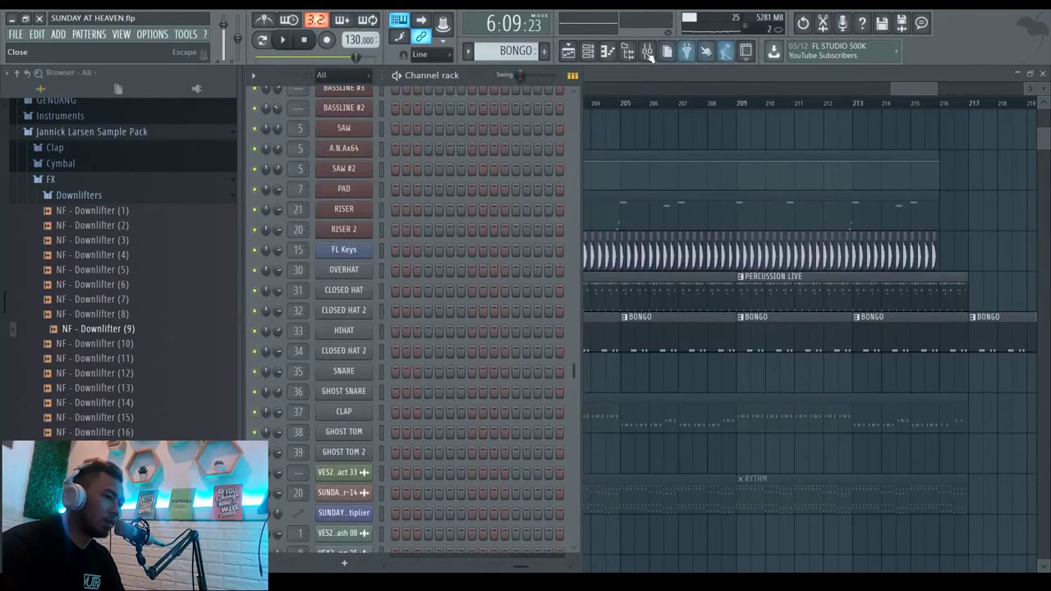
pyautogui.click(578, 49)
pyautogui.click(661, 50)
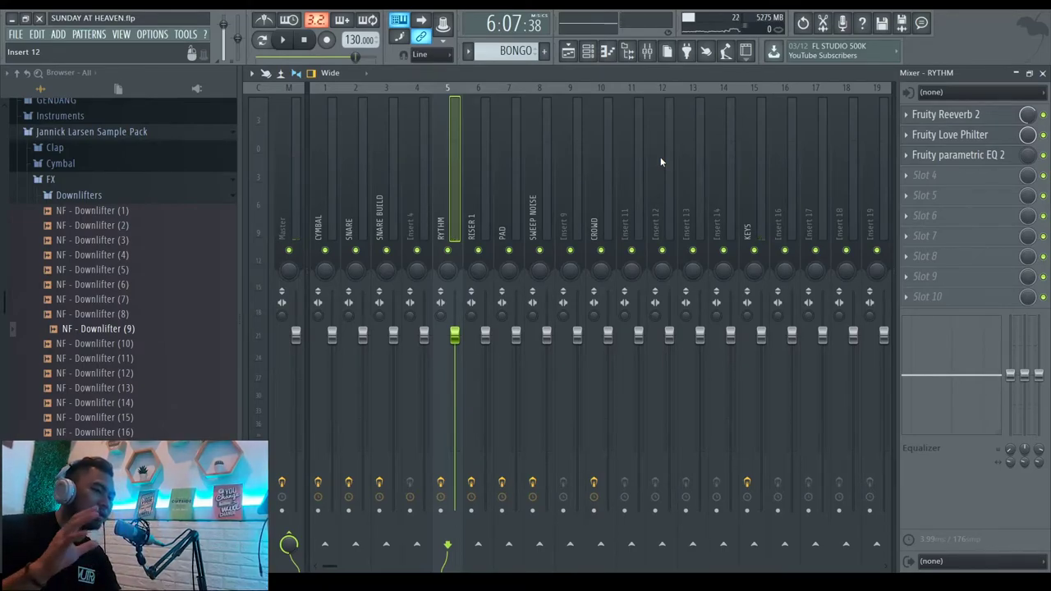
pyautogui.click(1042, 73)
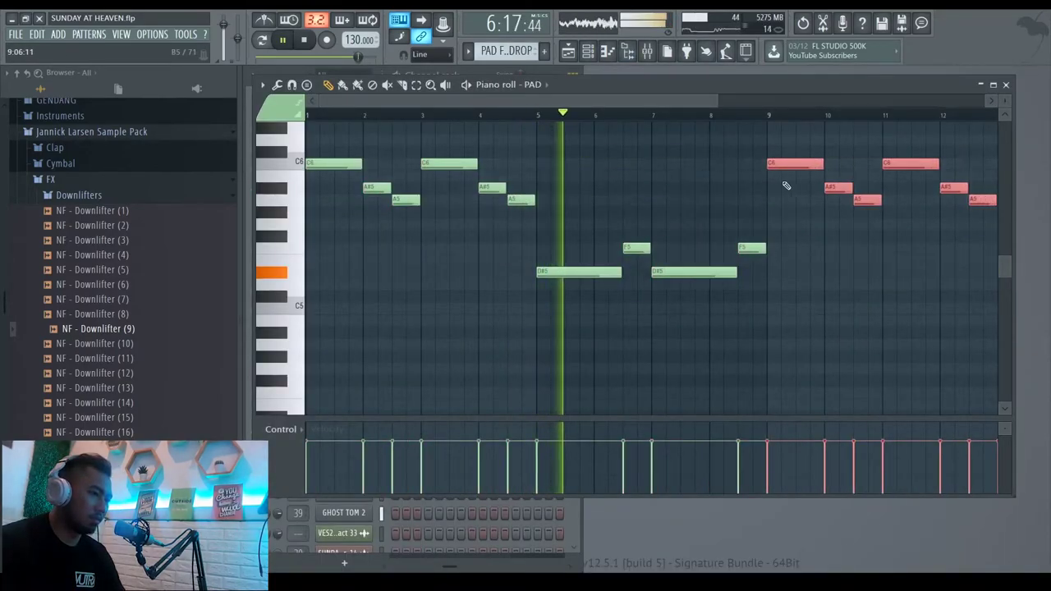
# Deselect the repeated PAD FOR DROP notes in bars 9 to 16 and check the pattern's playlist clip at bar 201.
pyautogui.scroll(-3, 523, 218)
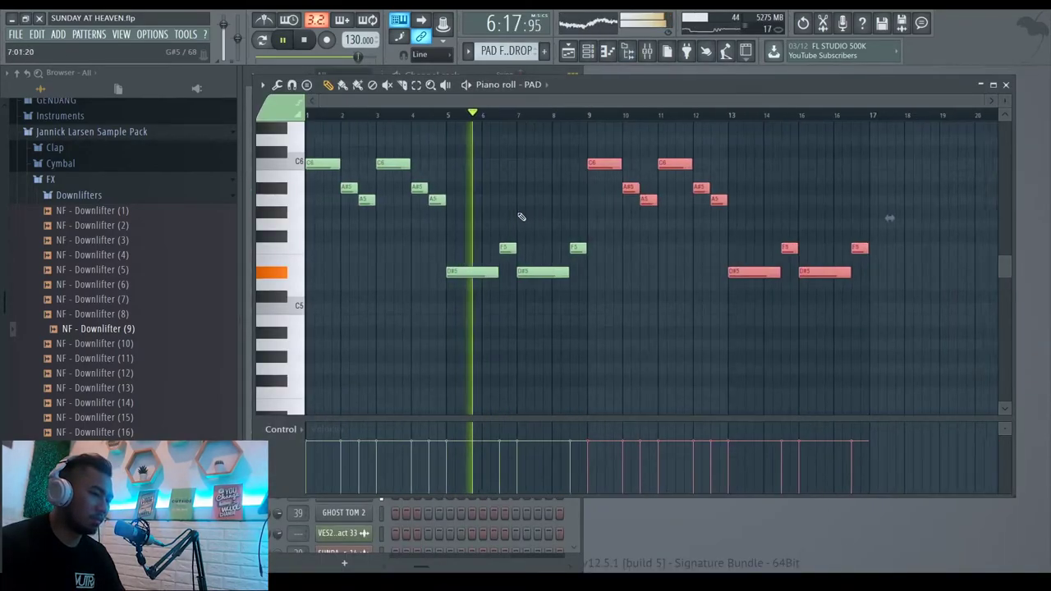
pyautogui.keyDown('ctrl'); pyautogui.click(910, 150); pyautogui.keyUp('ctrl')
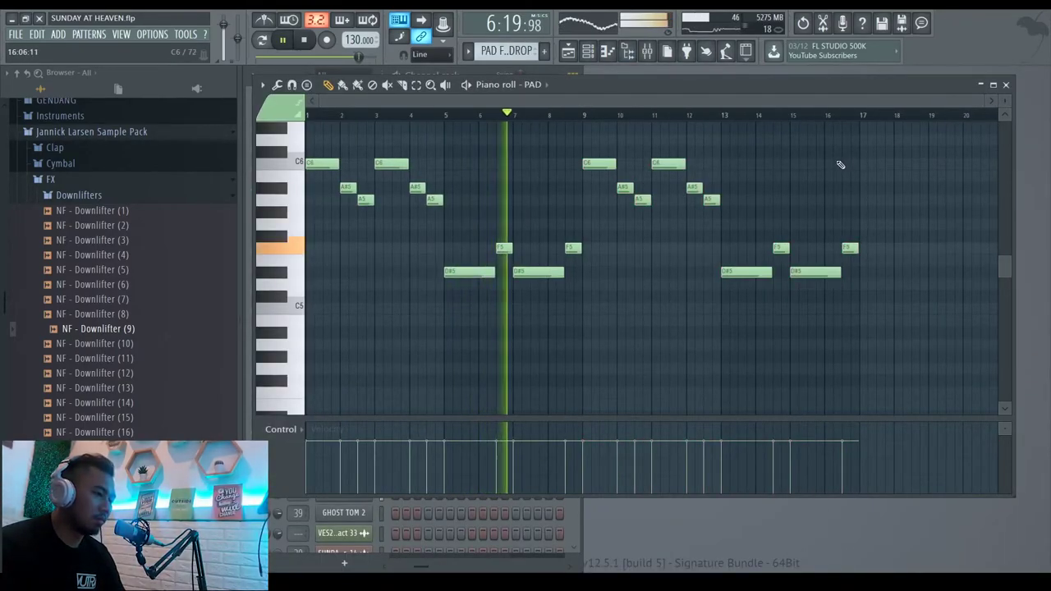
pyautogui.click(1005, 85)
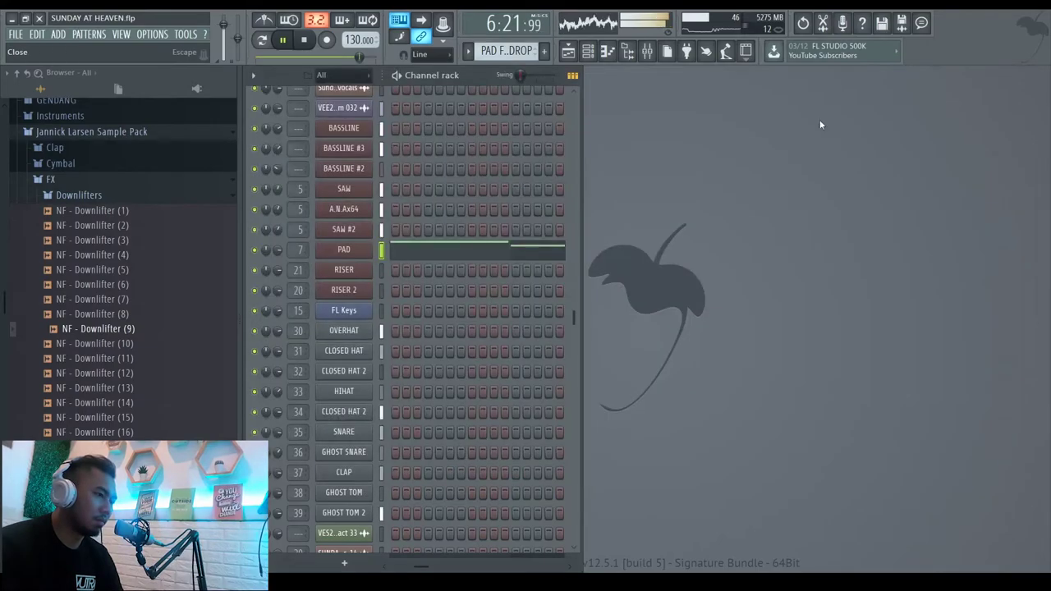
pyautogui.click(568, 51)
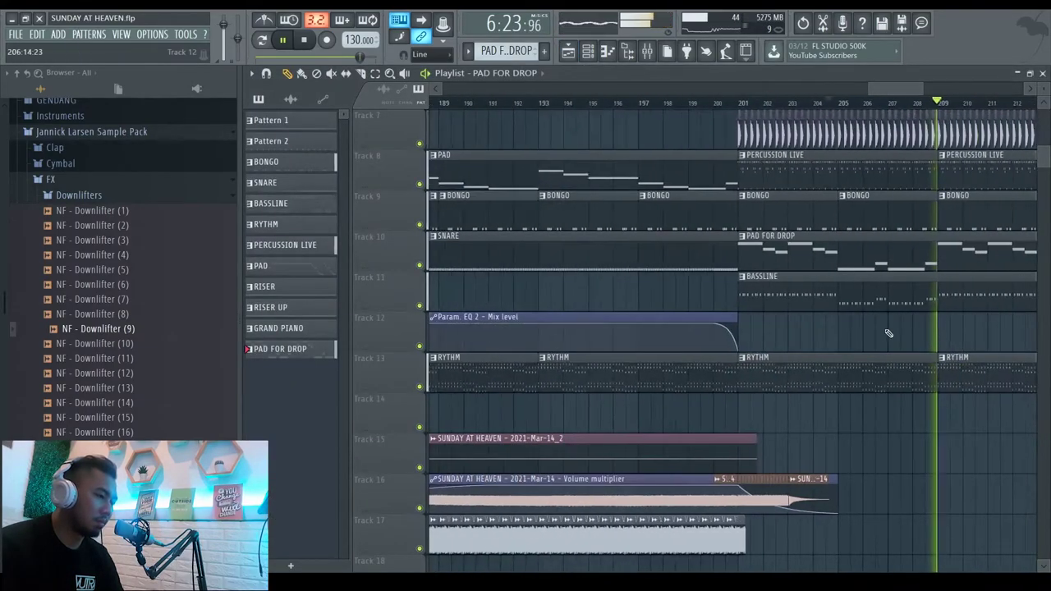
pyautogui.scroll(-3, 887, 330)
pyautogui.scroll(6, 609, 256)
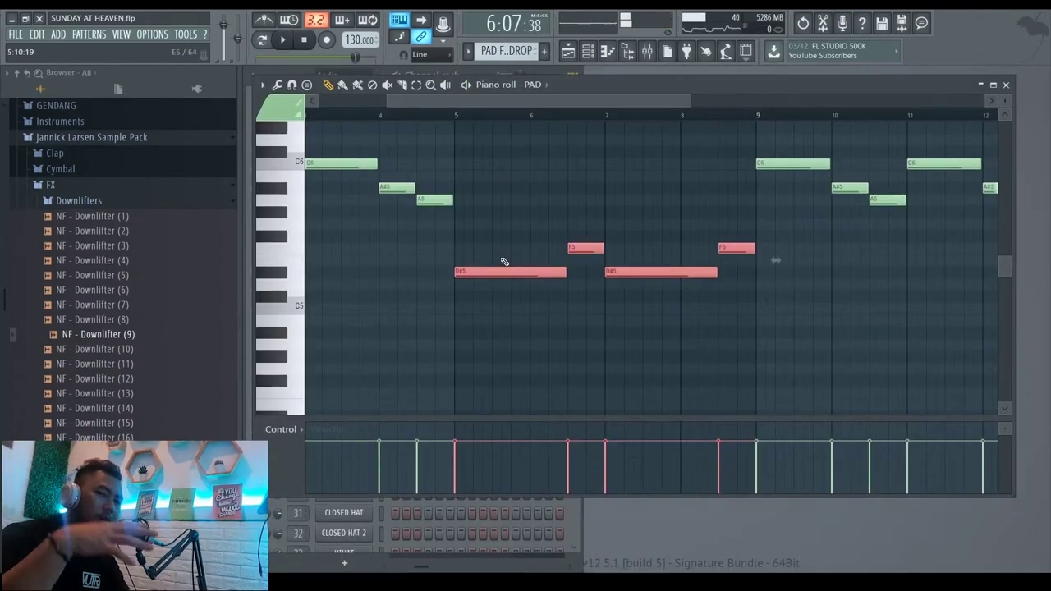
# Transpose the D#5 and F5 notes of the PAD FOR DROP pattern up one octave to D#6 and F6.
pyautogui.scroll(2, 445, 140)
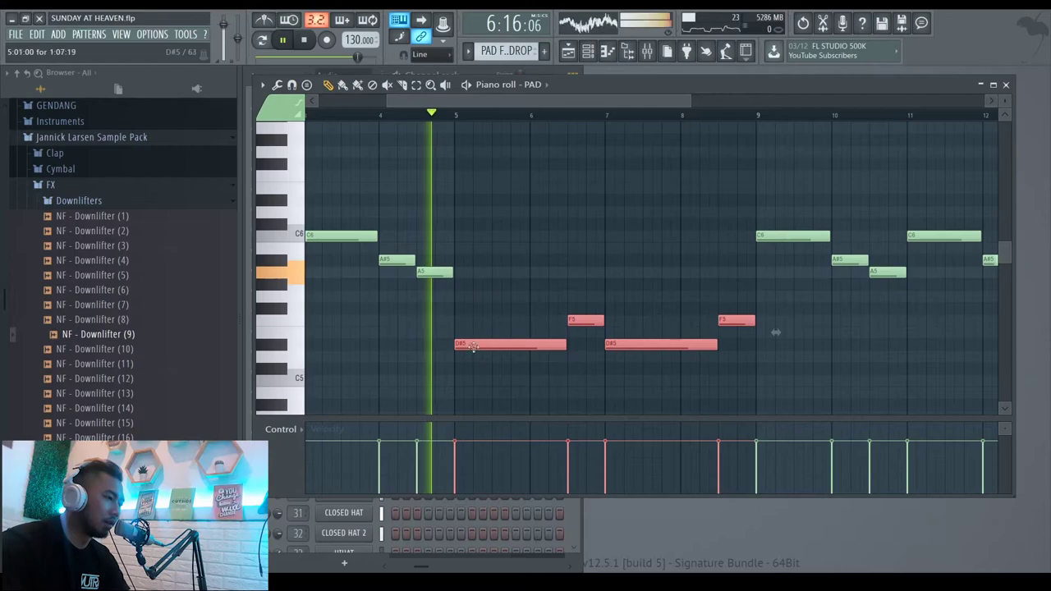
pyautogui.moveTo(472, 345); pyautogui.dragTo(500, 206)
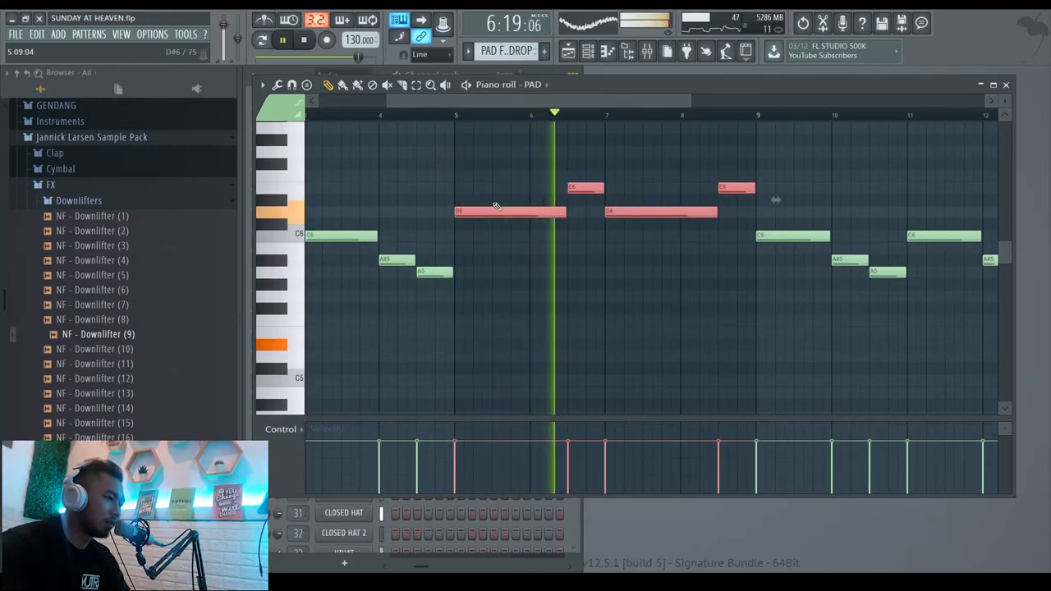
pyautogui.press('space')
pyautogui.moveTo(490, 210); pyautogui.dragTo(488, 197)
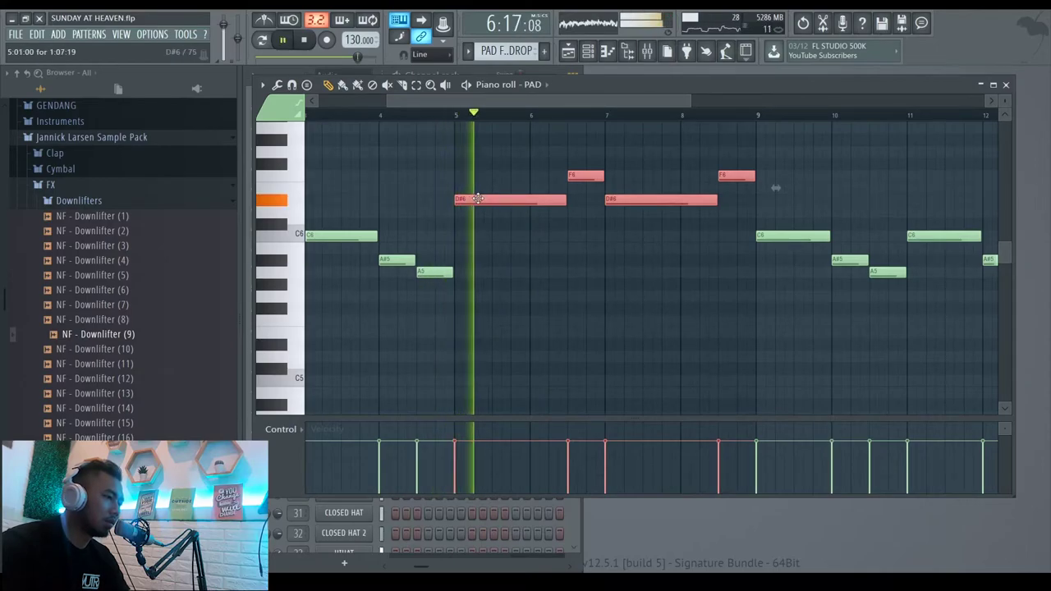
pyautogui.keyDown('ctrl'); pyautogui.scroll(-2, 514, 255); pyautogui.keyUp('ctrl')
pyautogui.keyDown('ctrl'); pyautogui.scroll(-2, 514, 256); pyautogui.keyUp('ctrl')
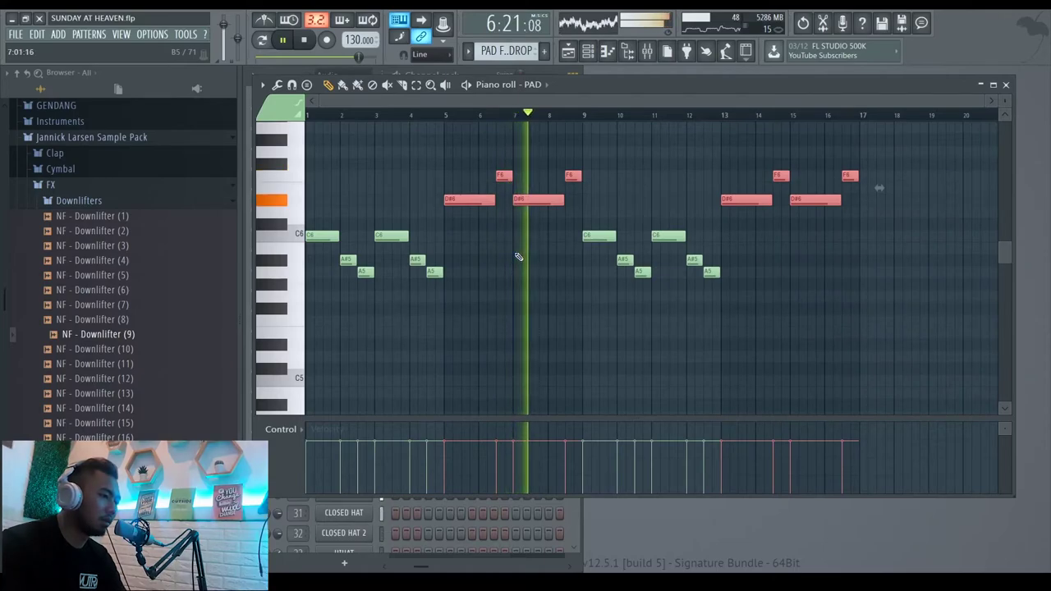
pyautogui.keyDown('ctrl'); pyautogui.click(833, 285); pyautogui.keyUp('ctrl')
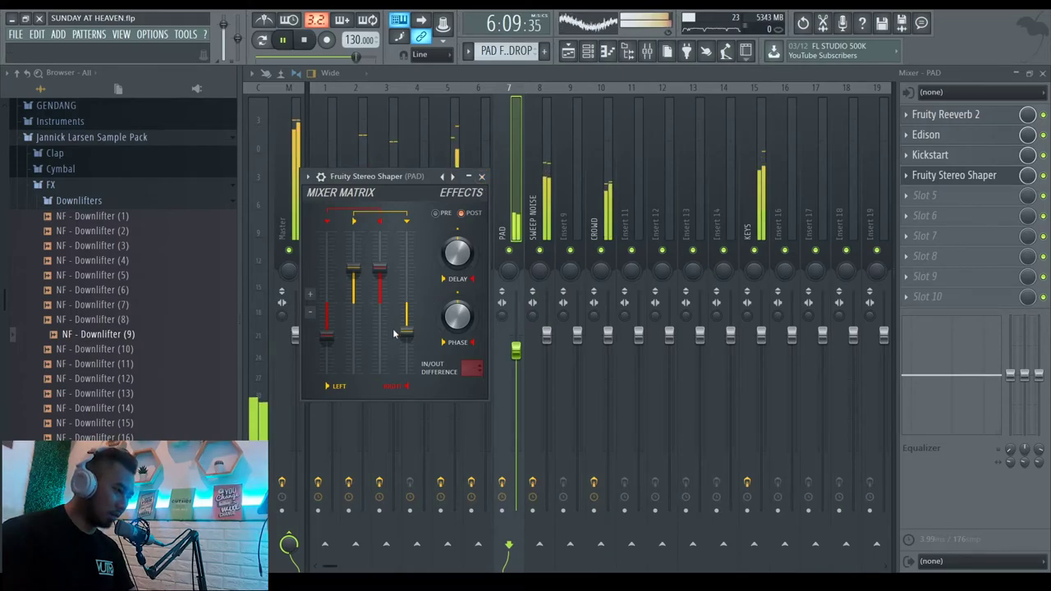
# Close the PAD insert's Fruity Stereo Shaper, lower the RYTHM insert's volume slightly during the drop and return to the playlist.
pyautogui.click(482, 177)
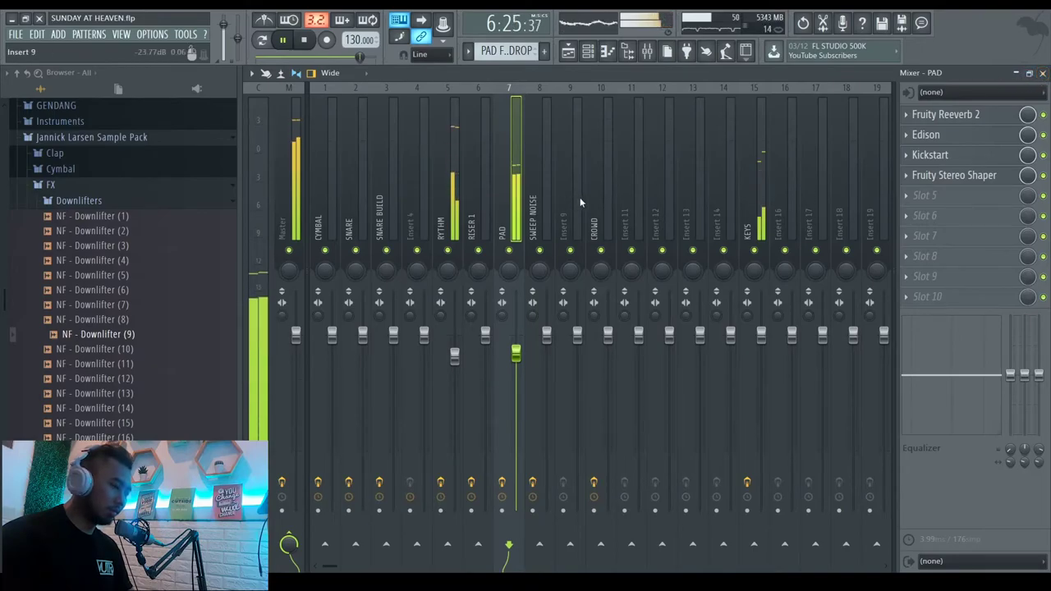
pyautogui.scroll(-10, 613, 148)
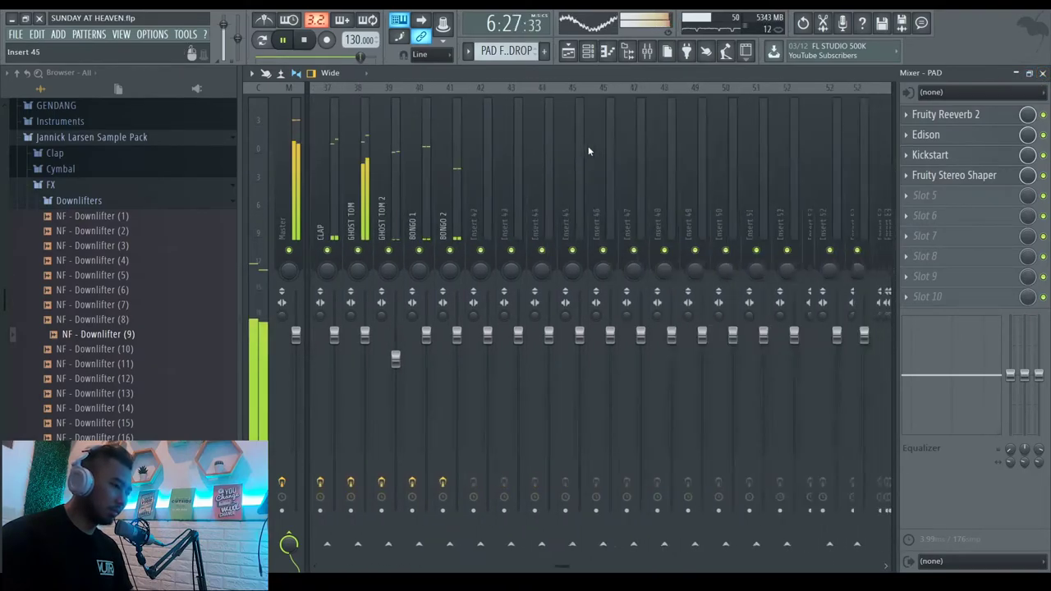
pyautogui.scroll(-8, 661, 178)
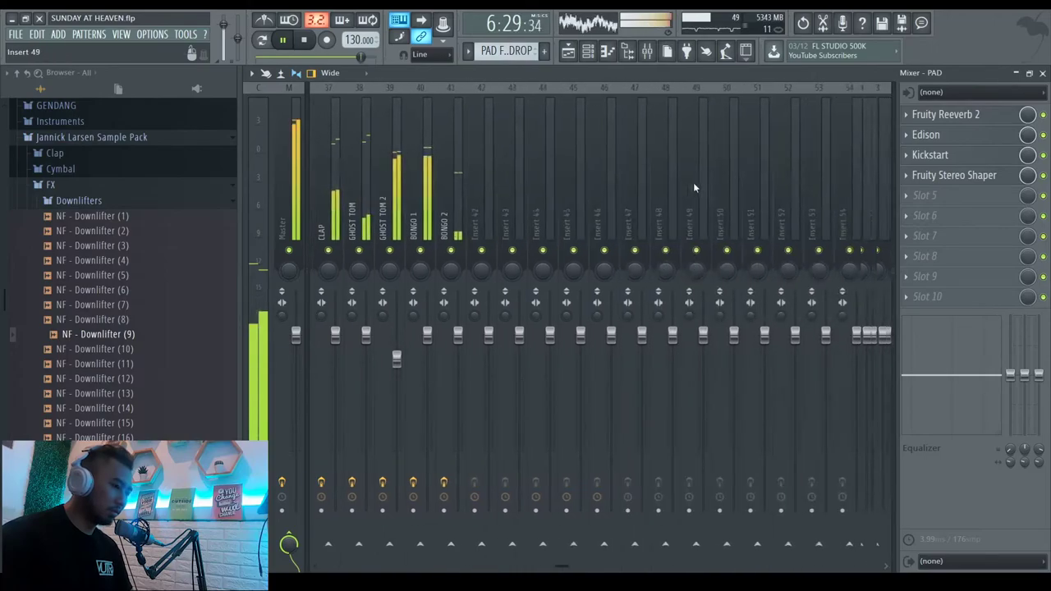
pyautogui.scroll(10, 678, 182)
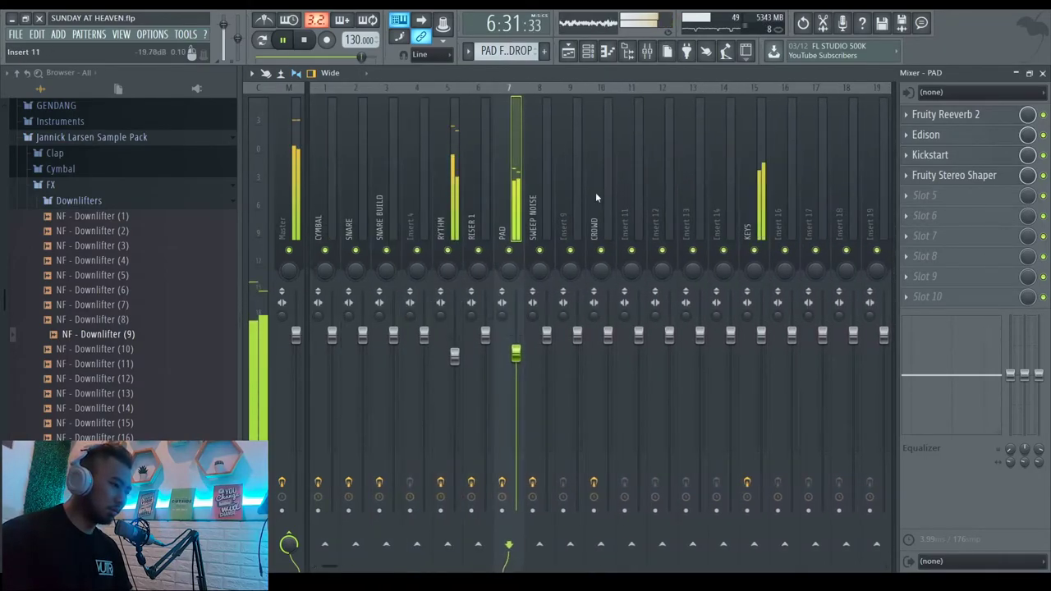
pyautogui.moveTo(454, 354); pyautogui.dragTo(455, 360)
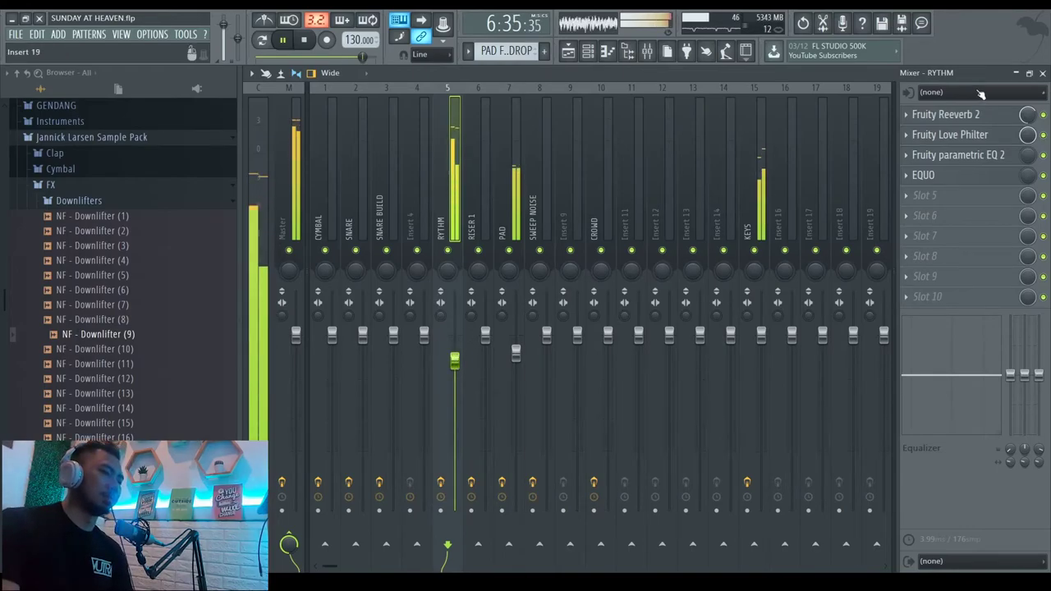
pyautogui.click(1042, 73)
pyautogui.click(568, 52)
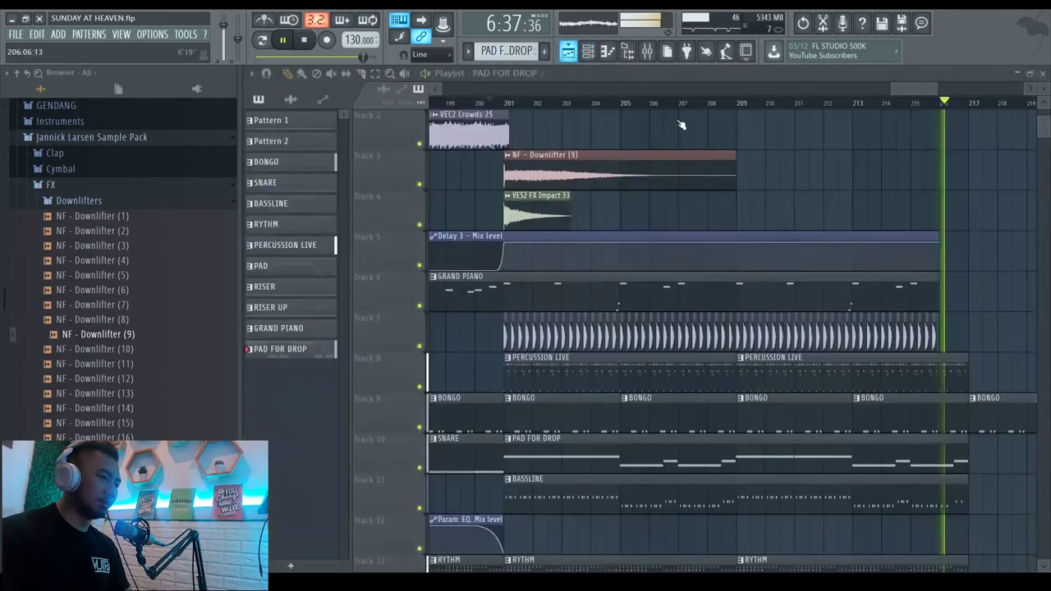